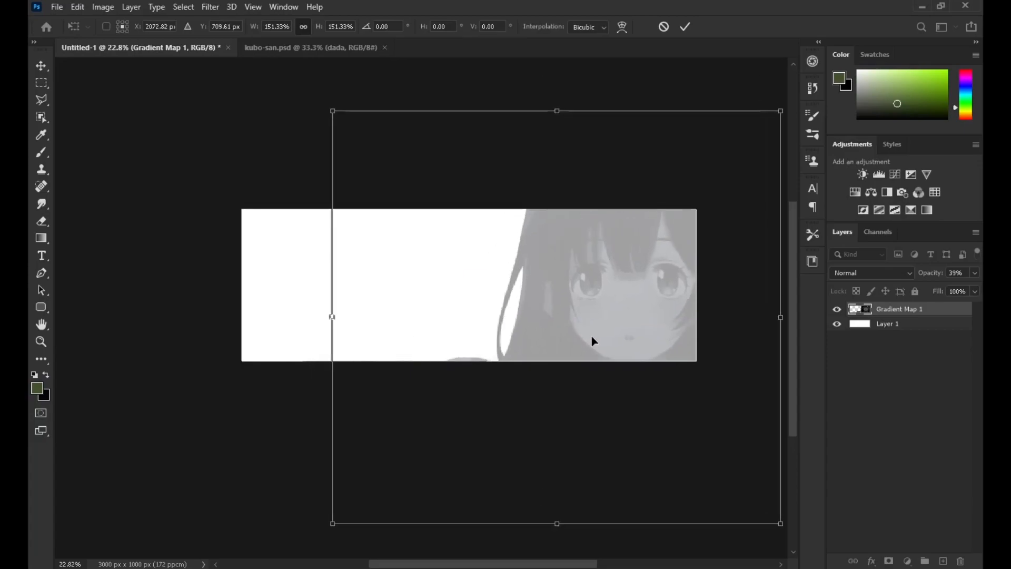
Apply the faded portrait layer's enlargement to 151.33%, placed over the right part of the banner
scroll(592, 299, "up", 3)
key("Return")
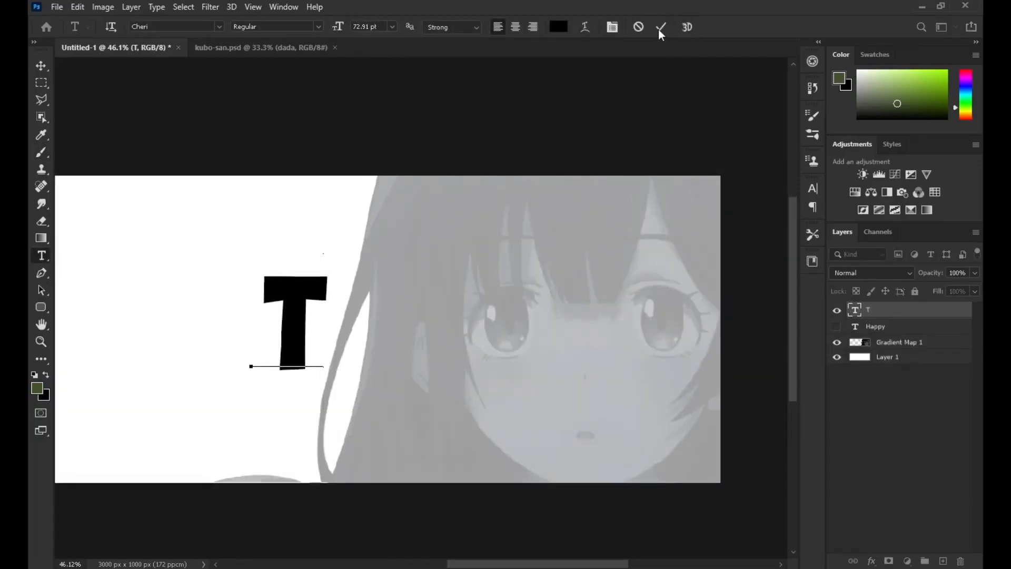
Finish the letter T and add a separate text layer with the letter o at 72 pt beside it
left_click(660, 27)
left_click(378, 366)
type("a")
left_click(393, 27)
left_click(370, 203)
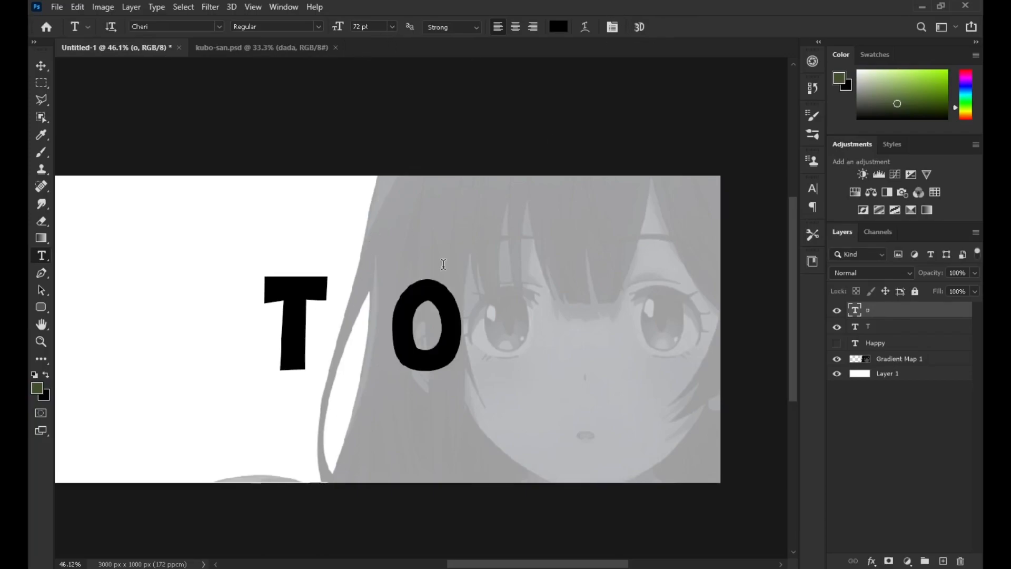
Tilt the letter o slightly and place it close against the lower part of the T's stem
scroll(445, 318, "up", 3)
key("ctrl+t")
left_click_drag(467, 336, 315, 349)
left_click_drag(357, 345, 302, 363)
scroll(317, 351, "up", 2)
left_click_drag(347, 349, 347, 354)
left_click_drag(329, 352, 340, 362)
left_click(684, 28)
Add the letter x as its own text layer after the o
left_click(360, 334)
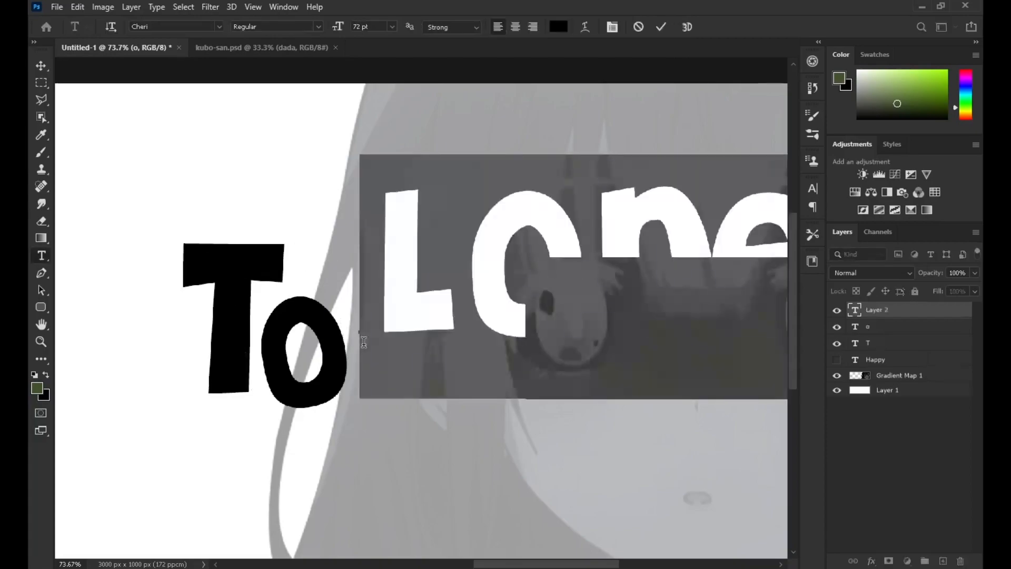
type("x")
left_click(660, 29)
Rotate the letter x slightly and fit it tightly against the o
scroll(461, 263, "up", 4)
key("ctrl+t")
left_click_drag(609, 167, 624, 193)
left_click_drag(523, 271, 465, 363)
left_click_drag(531, 337, 522, 307)
mouse_move(400, 367)
left_mouse_down()
mouse_move(398, 335)
mouse_move(336, 345)
mouse_move(403, 360)
left_mouse_up()
mouse_move(586, 321)
left_mouse_down()
mouse_move(584, 307)
mouse_move(585, 337)
left_mouse_up()
left_click_drag(492, 361, 488, 360)
left_click_drag(532, 351, 524, 307)
left_click_drag(374, 361, 359, 360)
mouse_move(545, 321)
left_mouse_down()
mouse_move(539, 304)
mouse_move(557, 324)
left_mouse_up()
left_click_drag(372, 339, 380, 378)
left_click(684, 27)
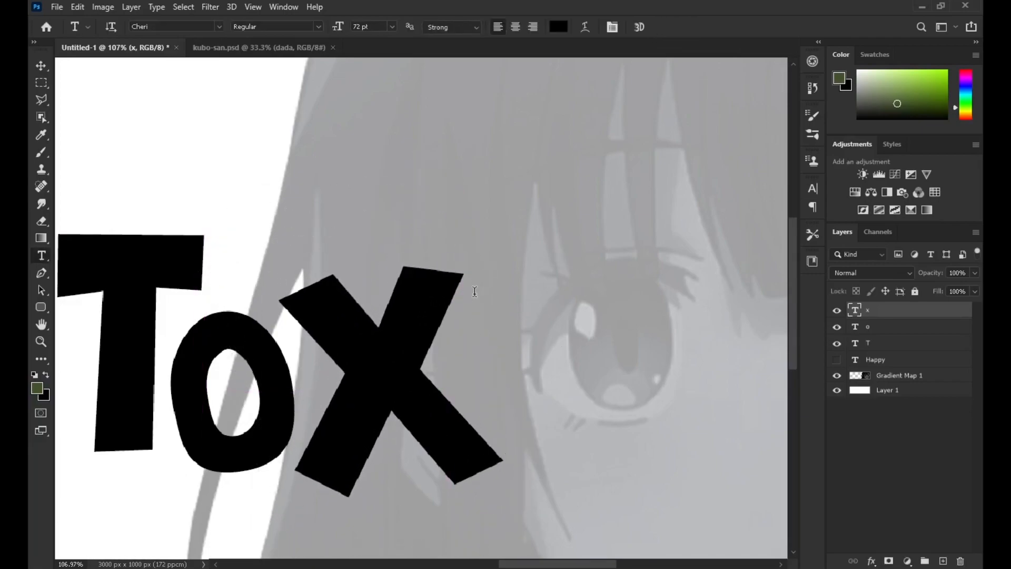
Add the letter i as its own text layer beyond the x
left_click(621, 84)
type("i")
scroll(643, 69, "down", 5)
scroll(511, 283, "up", 4)
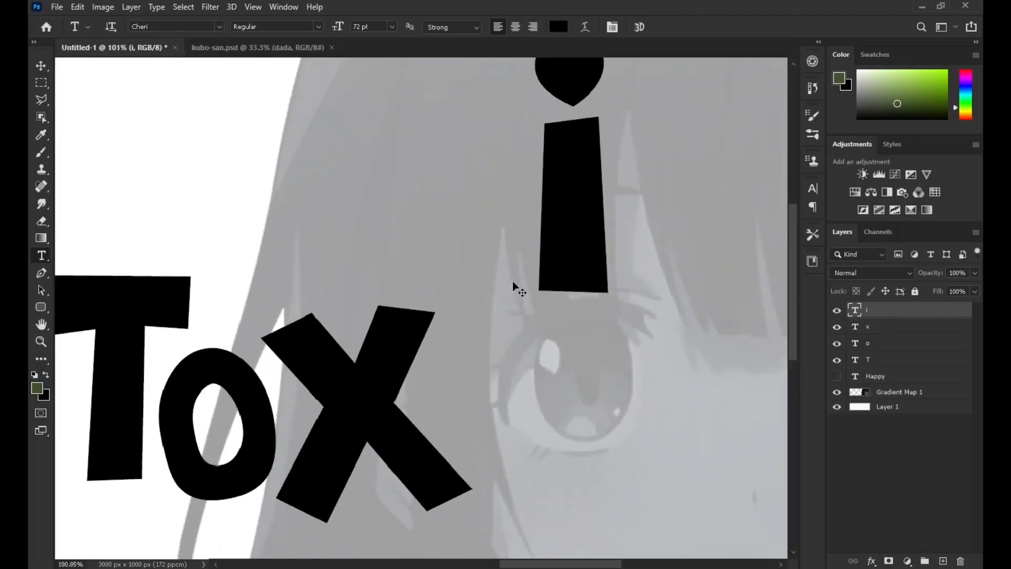
Shrink and tilt the letter i, and tuck it in close beside the x
key("ctrl+t")
left_click_drag(550, 232, 487, 442)
left_click_drag(544, 422, 498, 421)
left_click_drag(481, 413, 480, 397)
left_click_drag(519, 369, 530, 391)
left_click_drag(476, 411, 457, 403)
left_click_drag(510, 415, 481, 378)
left_click_drag(531, 352, 507, 383)
left_click_drag(477, 379, 519, 386)
mouse_move(464, 389)
left_mouse_down()
mouse_move(453, 388)
mouse_move(461, 379)
left_mouse_up()
left_click_drag(490, 339, 490, 362)
left_click_drag(497, 404, 477, 404)
left_click_drag(468, 405, 481, 406)
left_click_drag(491, 403, 470, 396)
left_click(684, 26)
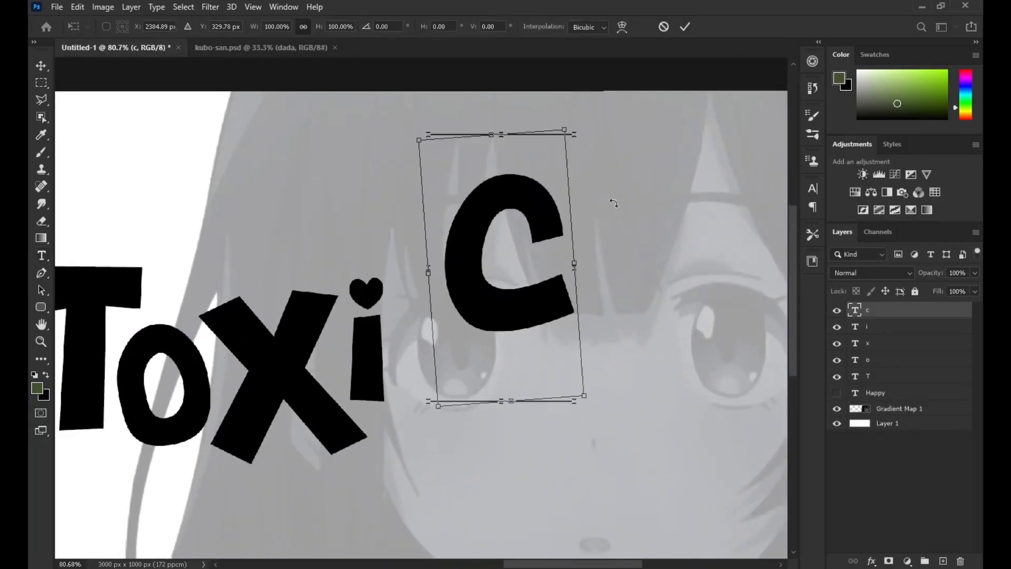
Rotate the letter c, scale it down to about 66.38 pt and place it right after the i
left_click_drag(613, 202, 600, 184)
left_click_drag(547, 262, 564, 322)
left_click_drag(534, 342, 515, 335)
left_click_drag(472, 350, 476, 357)
left_click_drag(550, 312, 581, 353)
left_click_drag(415, 378, 412, 394)
left_click(685, 26)
scroll(526, 203, "down", 5)
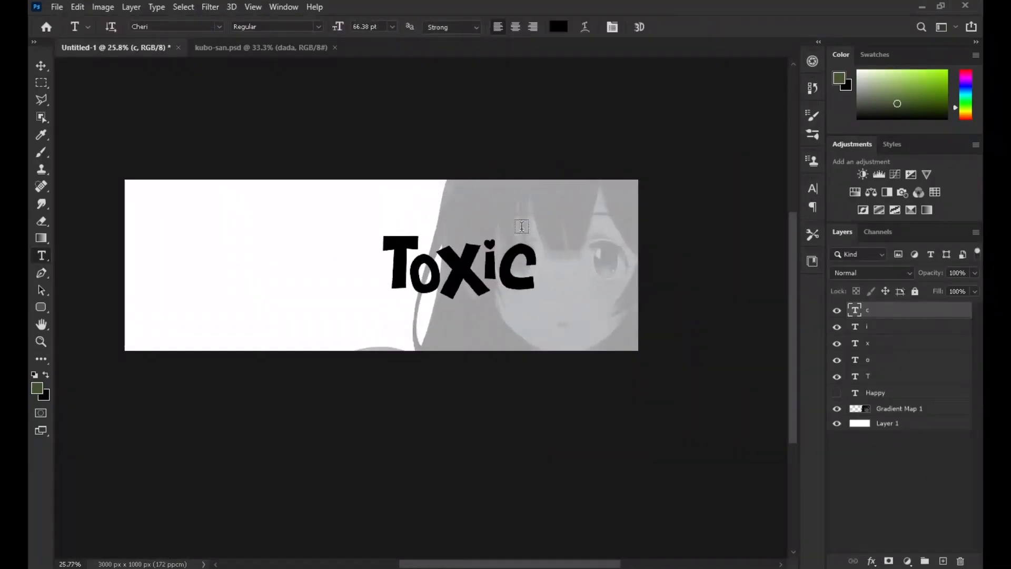
Group the five letter layers of the word Toxic
scroll(474, 242, "up", 6)
left_click(874, 376, "shift")
key("ctrl+g")
scroll(368, 264, "down", 4)
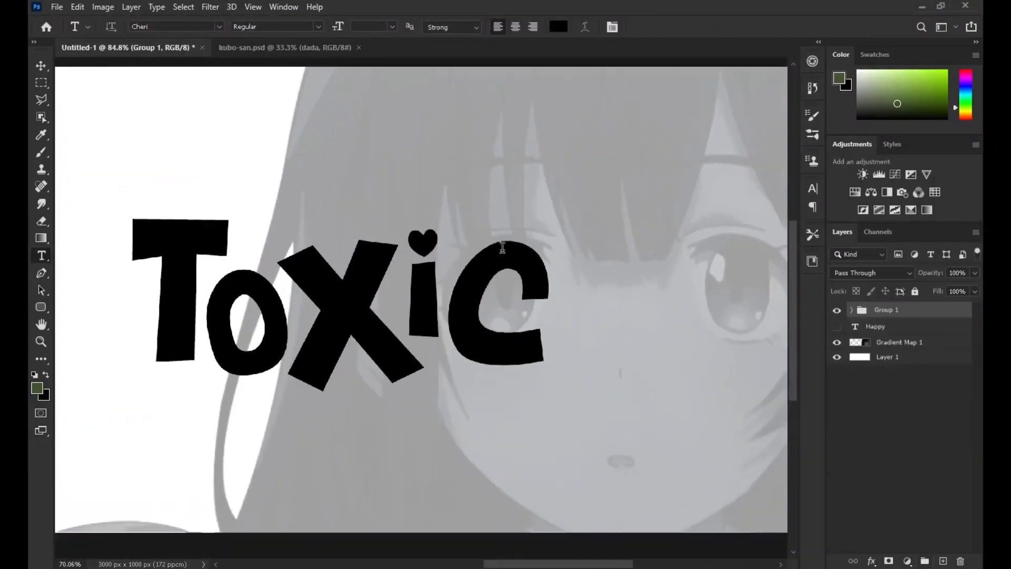
Enlarge the Toxic letter group and move it left, toward the middle of the banner
key("ctrl+t")
left_click_drag(485, 304, 580, 295)
scroll(483, 321, "down", 6)
left_click_drag(482, 322, 325, 333)
mouse_move(407, 313)
left_mouse_down()
mouse_move(466, 312)
mouse_move(417, 331)
mouse_move(424, 321)
left_mouse_up()
left_click(686, 26)
scroll(345, 301, "up", 4)
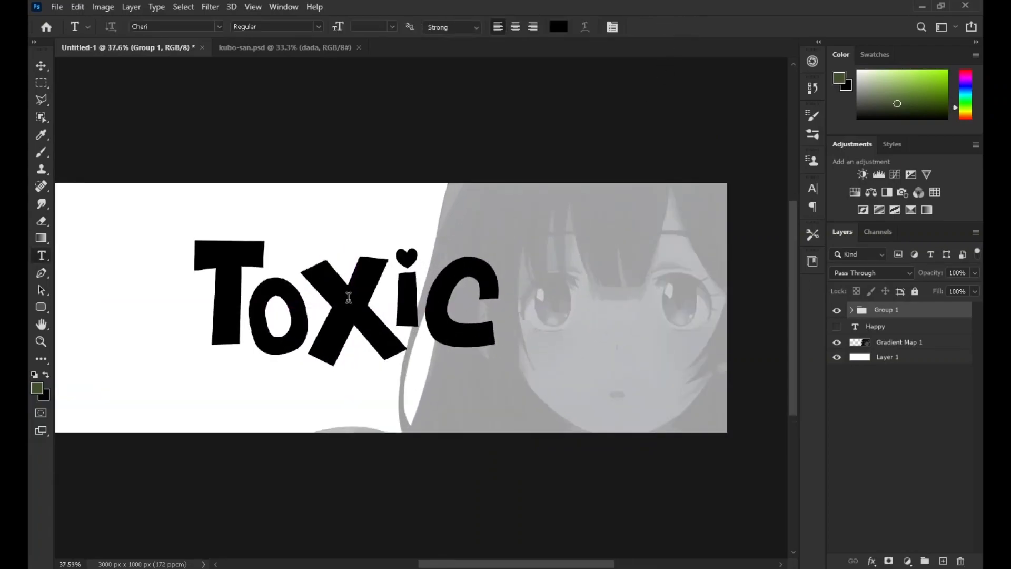
Merge the Toxic letter group into a single layer
left_click_drag(345, 299, 466, 307)
scroll(393, 239, "down", 2)
key("ctrl+shift+z")
key("ctrl+z")
key("ctrl+e")
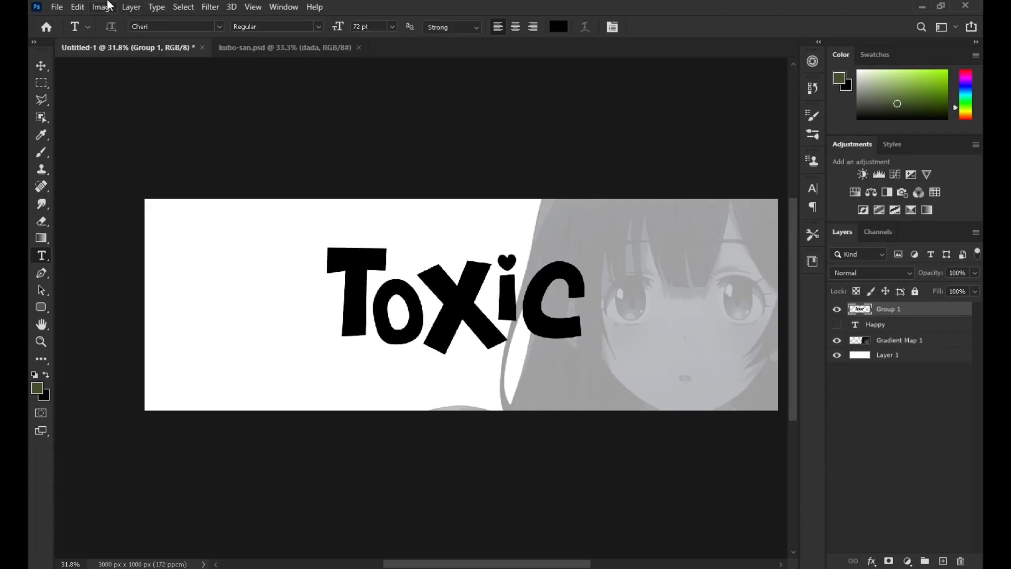
Sample the lettering's black as the foreground colour and switch to the Brush tool
key("i")
left_click(564, 294)
left_click(574, 287)
left_click(41, 153)
scroll(519, 377, "up", 2)
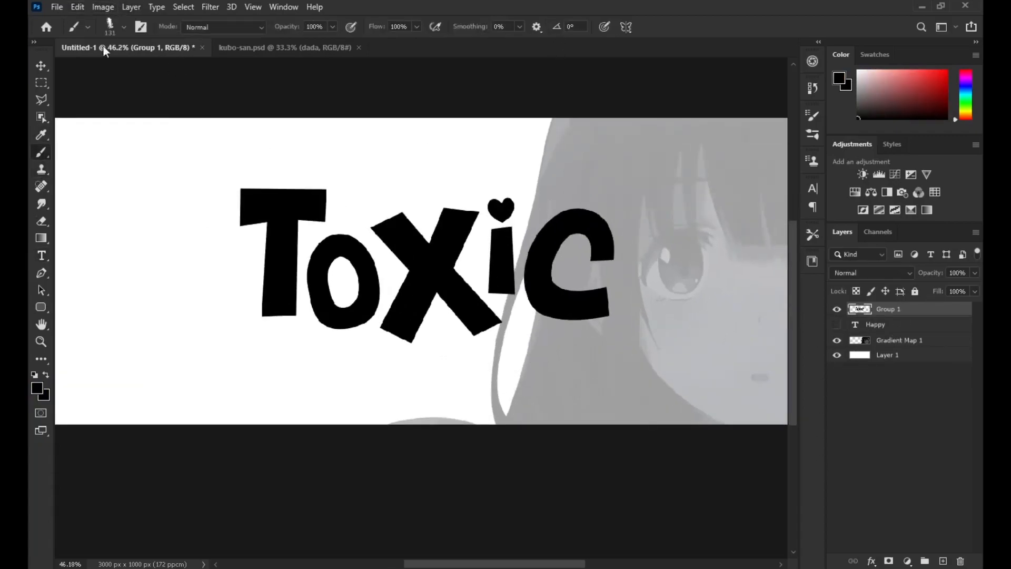
Distort the Toxic lettering in perspective by spreading its bottom corners outward and adjusting its top corners
key("ctrl+t")
left_click_drag(241, 344, 206, 361)
left_click_drag(614, 344, 656, 364)
left_click_drag(206, 362, 196, 364)
left_click_drag(655, 363, 669, 365)
left_click_drag(240, 188, 234, 176)
mouse_move(613, 189)
left_mouse_down()
mouse_move(583, 186)
mouse_move(603, 194)
left_mouse_up()
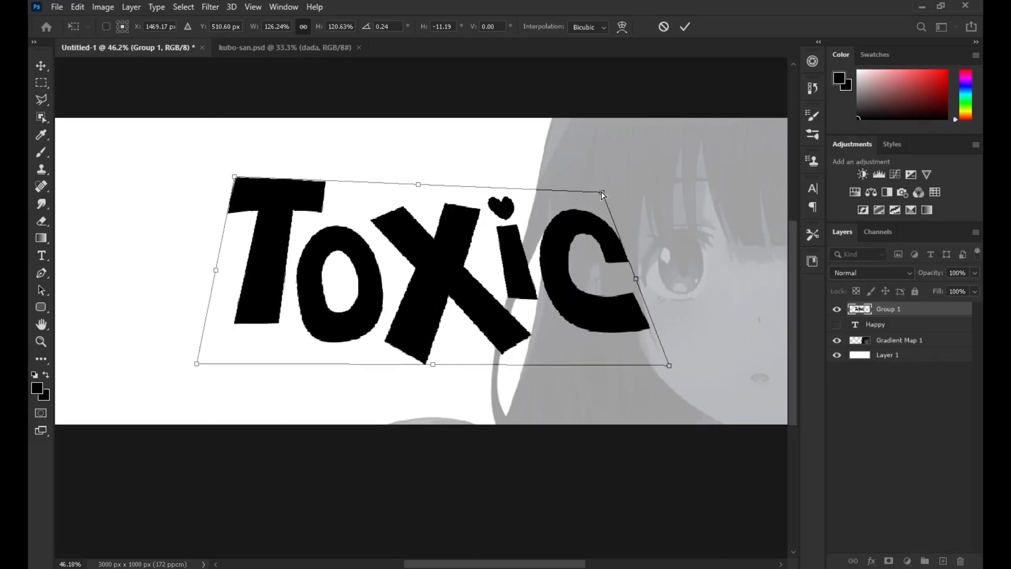
left_click(685, 26)
scroll(482, 232, "down", 4)
scroll(499, 245, "up", 5)
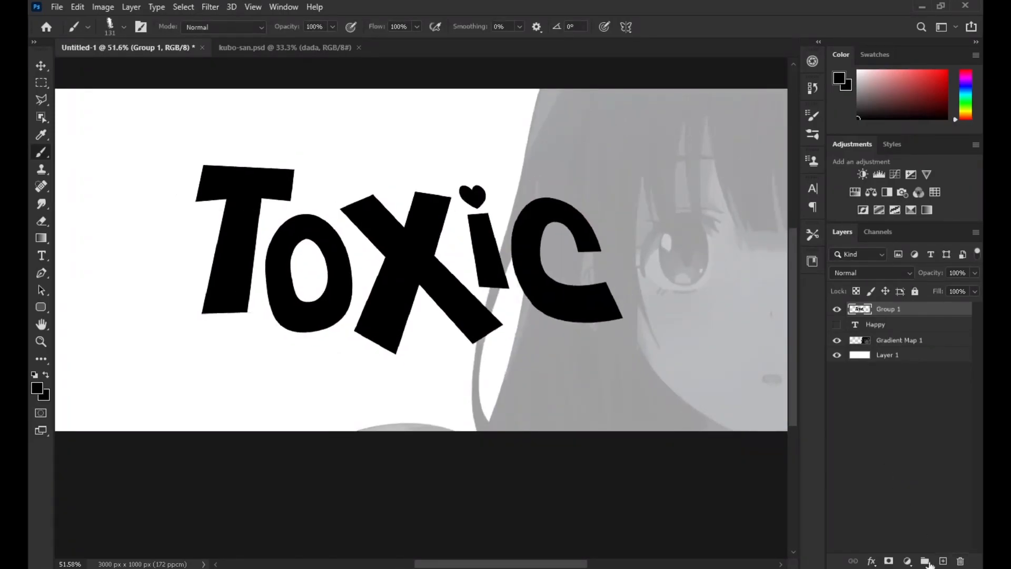
Add a thin white Stroke effect around the Toxic lettering
left_click(872, 562)
left_click(884, 464)
left_click(498, 389)
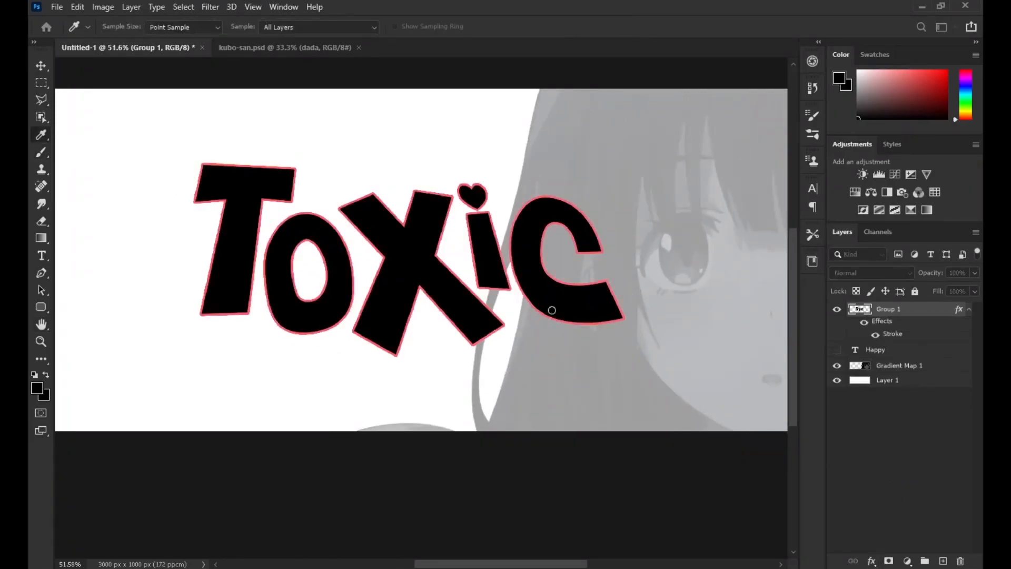
left_click_drag(578, 338, 471, 290)
left_click(814, 295)
Add a second, wider pink-red Stroke outside the white outline of the lettering
left_click(318, 378)
left_click(498, 389)
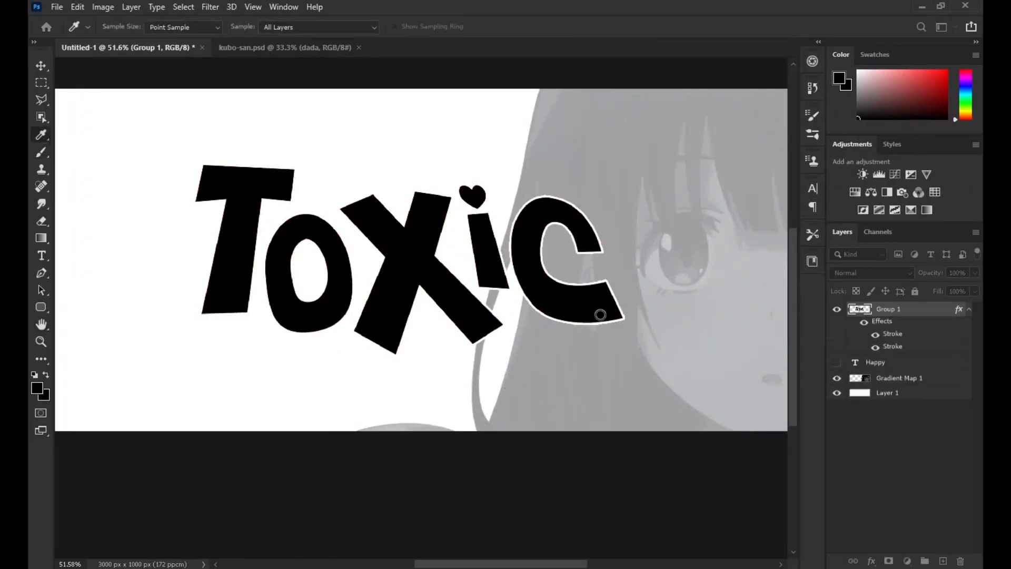
left_click(814, 294)
left_click_drag(528, 295, 535, 294)
left_click(498, 389)
left_click(647, 304)
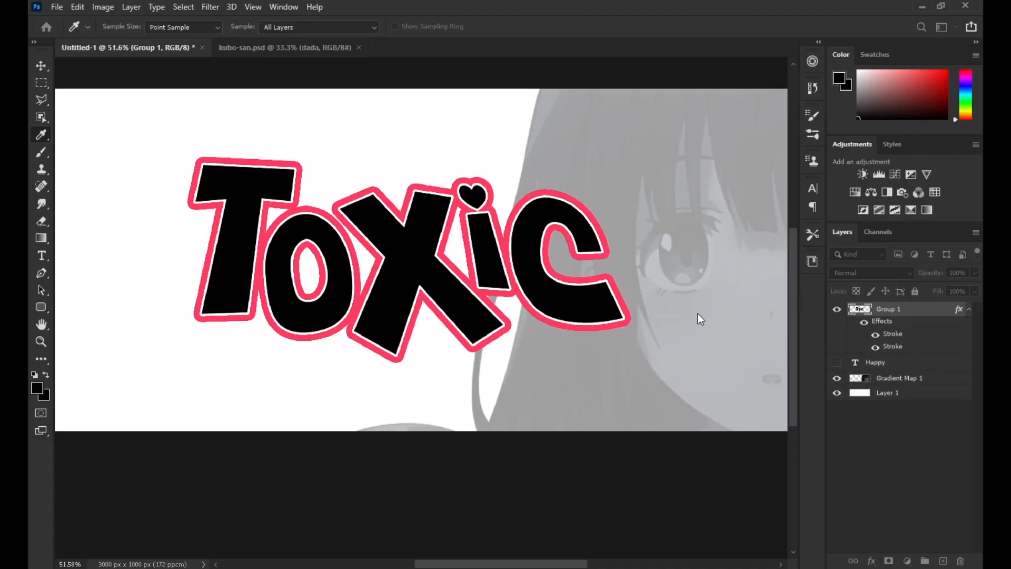
left_click(814, 295)
left_click_drag(535, 295, 529, 299)
left_click(315, 356)
left_click(709, 270)
scroll(582, 281, "down", 7)
scroll(512, 254, "up", 3)
scroll(511, 254, "up", 5)
scroll(492, 326, "down", 5)
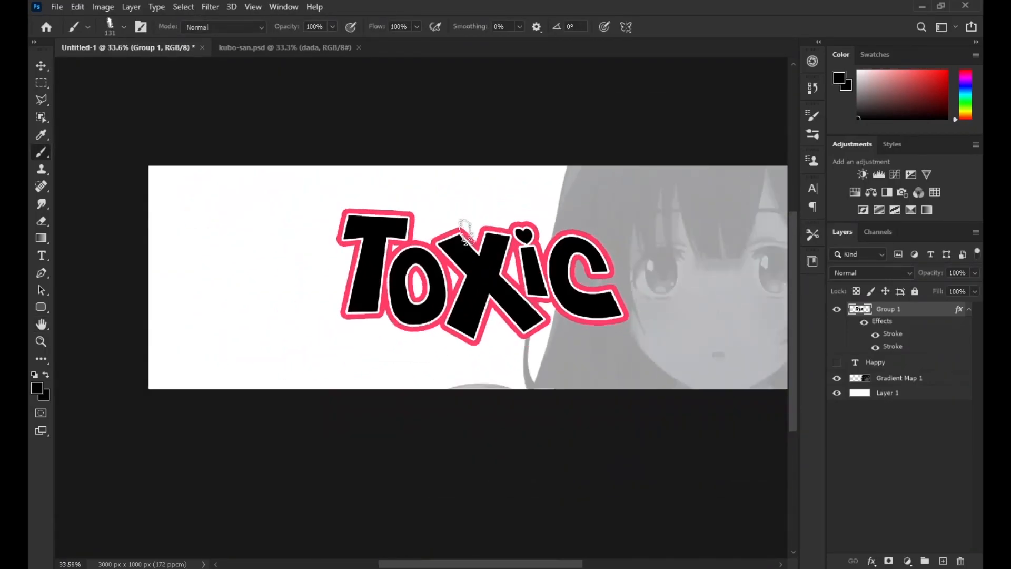
scroll(465, 233, "up", 5)
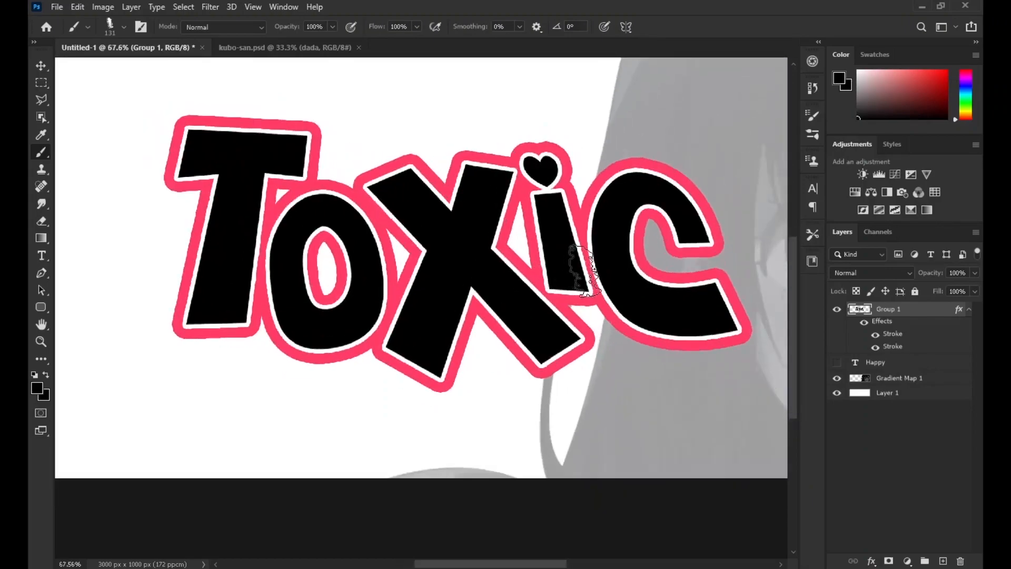
Add a white solid colour fill layer and clip it to the Toxic lettering
scroll(584, 268, "down", 9)
scroll(584, 237, "up", 8)
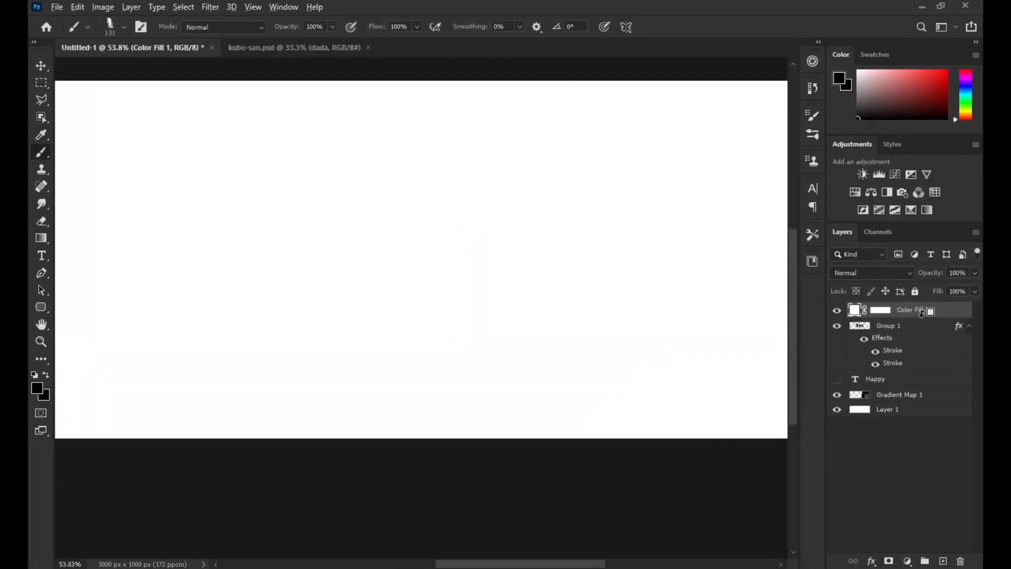
key("ctrl+alt+g")
scroll(553, 342, "up", 2)
Change the lettering's inner stroke colour from white to pink-red
double_click(894, 351)
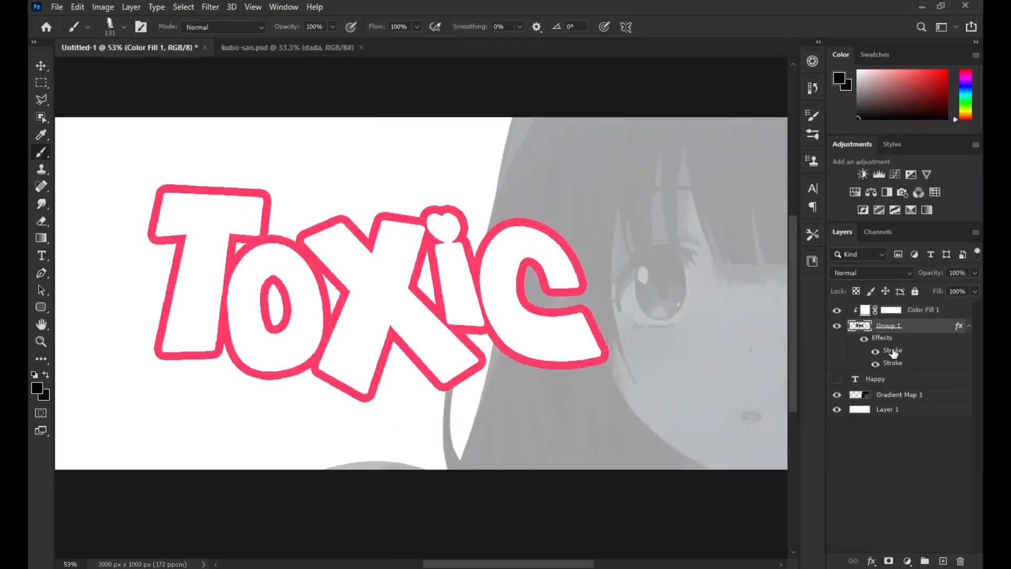
left_click(525, 387)
left_click(334, 220)
left_click(810, 302)
Change the outer stroke's colour to white and adjust the stroke width
left_click(377, 384)
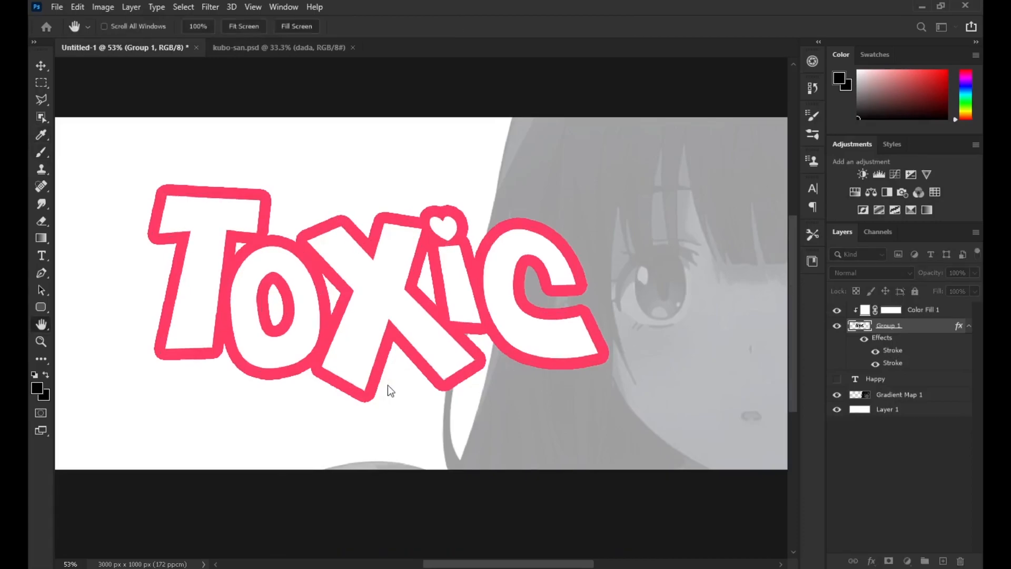
left_click(502, 390)
left_click(445, 250)
left_click(810, 302)
left_click_drag(545, 296, 538, 295)
left_click(746, 278)
scroll(588, 284, "down", 5)
scroll(595, 287, "up", 7)
scroll(658, 302, "down", 2)
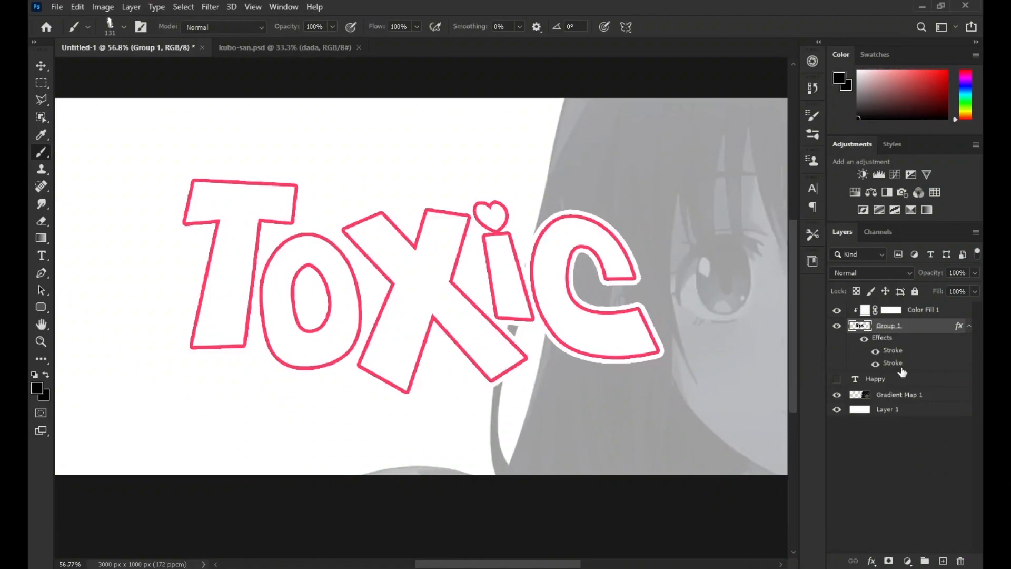
Add a third, outermost pink-red stroke and thin the white line between the pink-red strokes
key("h")
key("h")
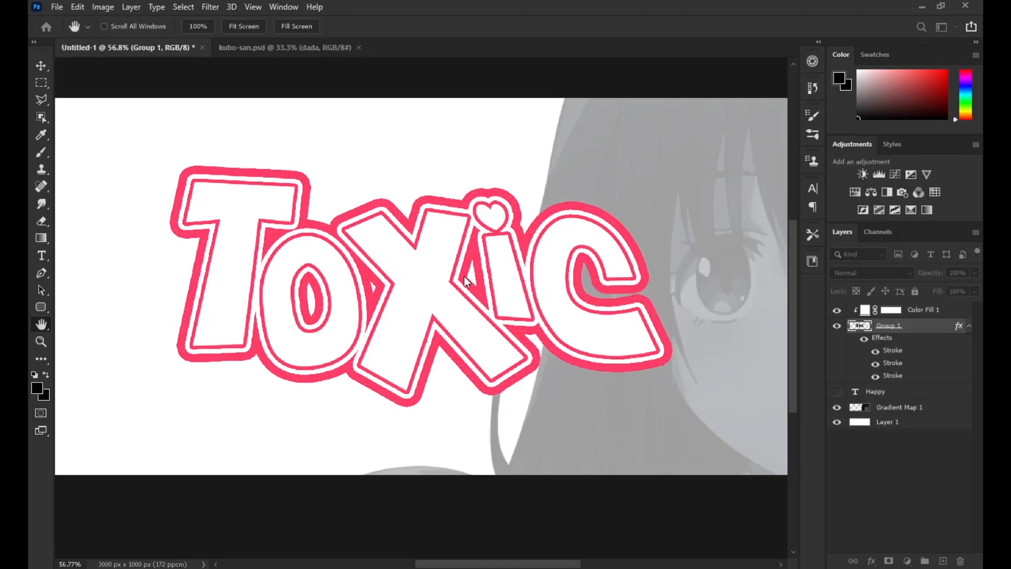
left_click_drag(693, 214, 657, 210)
left_click(567, 294)
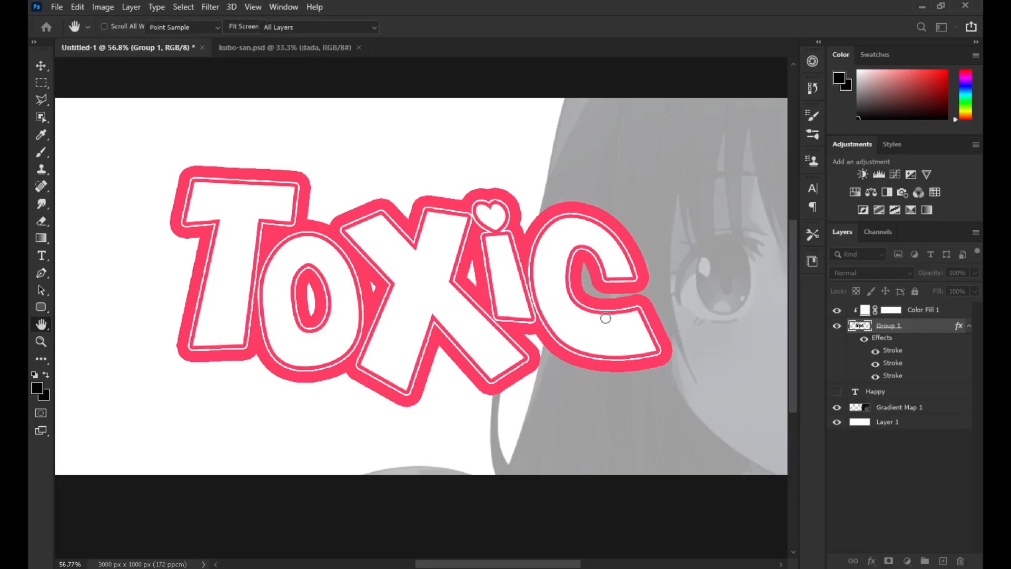
mouse_move(615, 322)
left_mouse_down()
mouse_move(598, 266)
mouse_move(528, 298)
left_mouse_up()
left_click(706, 318)
mouse_move(582, 321)
left_mouse_down()
mouse_move(704, 458)
mouse_move(689, 310)
mouse_move(586, 289)
left_mouse_up()
key("Escape")
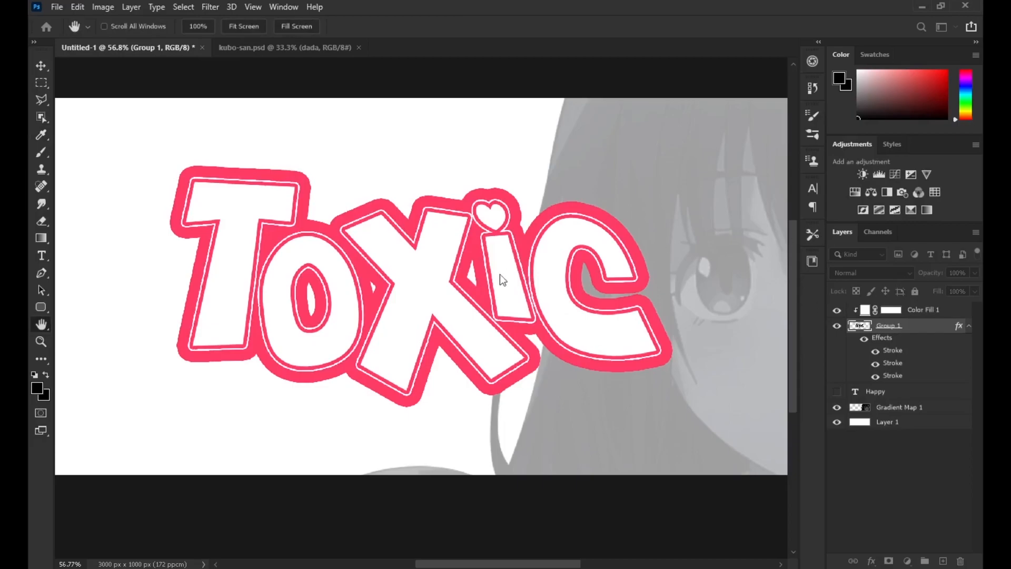
left_click(478, 278)
scroll(542, 266, "up", 5)
scroll(579, 306, "down", 5)
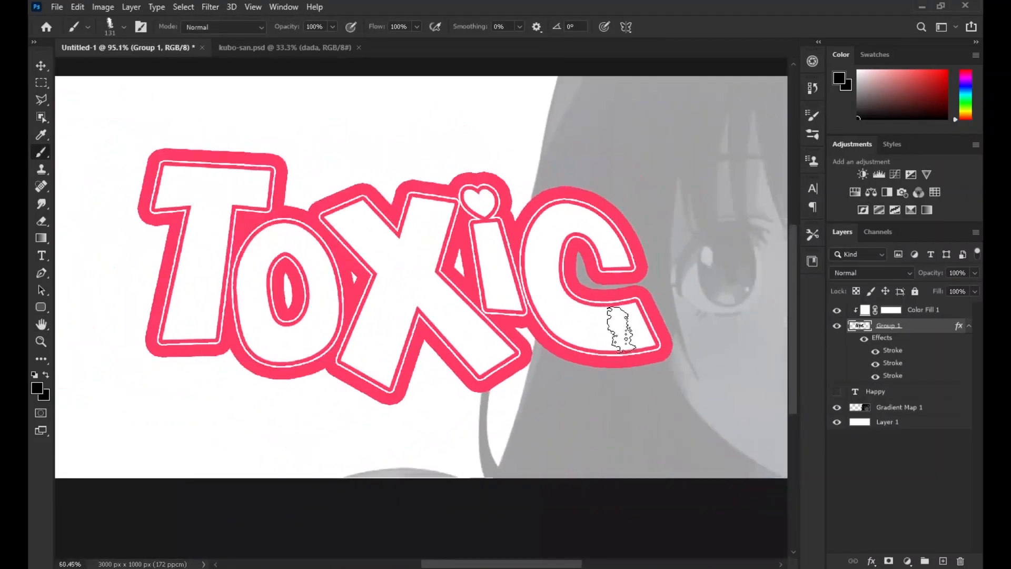
scroll(617, 324, "up", 3)
scroll(653, 316, "down", 4)
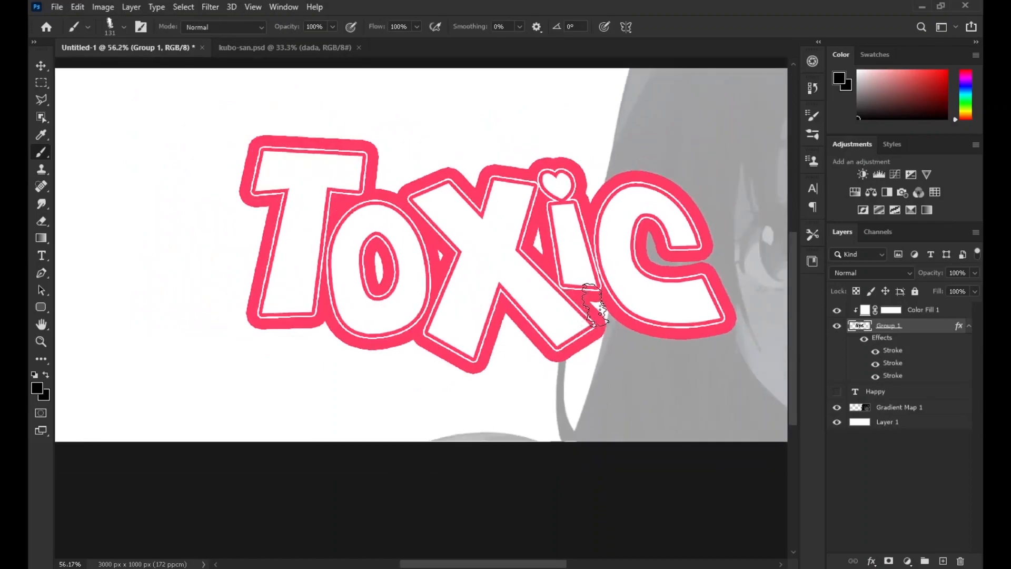
scroll(595, 305, "up", 2)
scroll(562, 271, "down", 4)
Try to merge the clipped colour fill and the lettering into a single layer
left_click(922, 312, "shift")
key("ctrl+e")
scroll(721, 327, "up", 2)
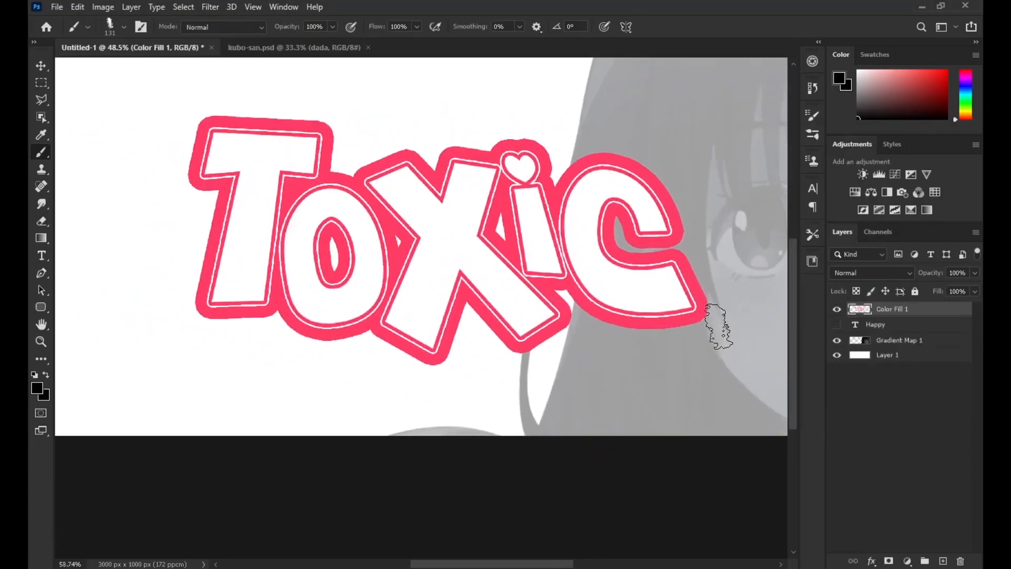
key("ctrl+z")
Add a new clipped layer above the white colour fill and set hot pink as the brush colour
left_click(923, 311)
left_click(943, 560)
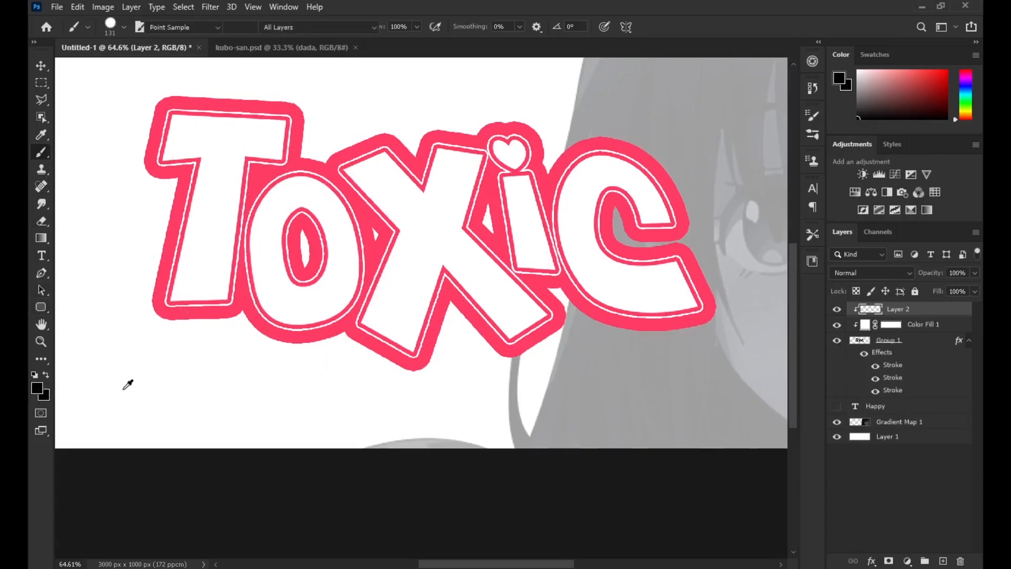
key("i")
left_click(711, 298)
key("b")
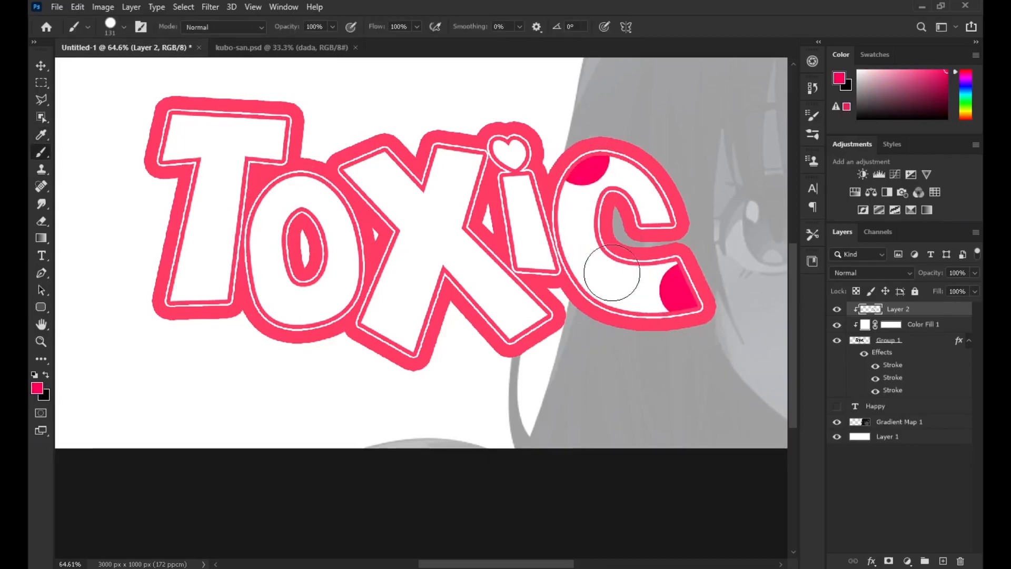
Paint large round hot-pink spots over the corners and edges of the T, o, x and i on the clipped layer
left_click(500, 324)
left_click(410, 304)
left_click(198, 274)
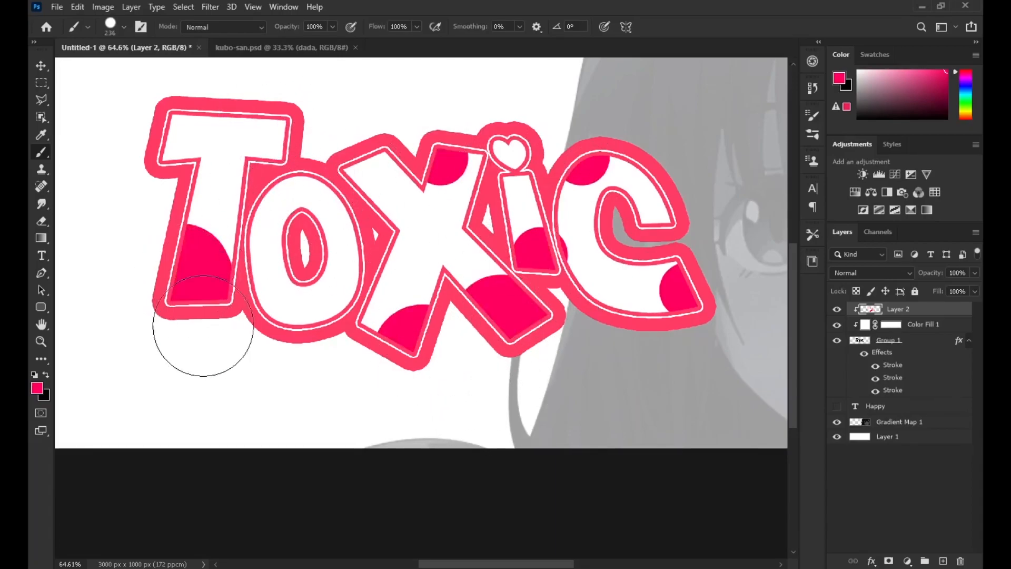
scroll(377, 248, "down", 3)
left_click_drag(351, 201, 334, 202)
scroll(372, 244, "down", 2)
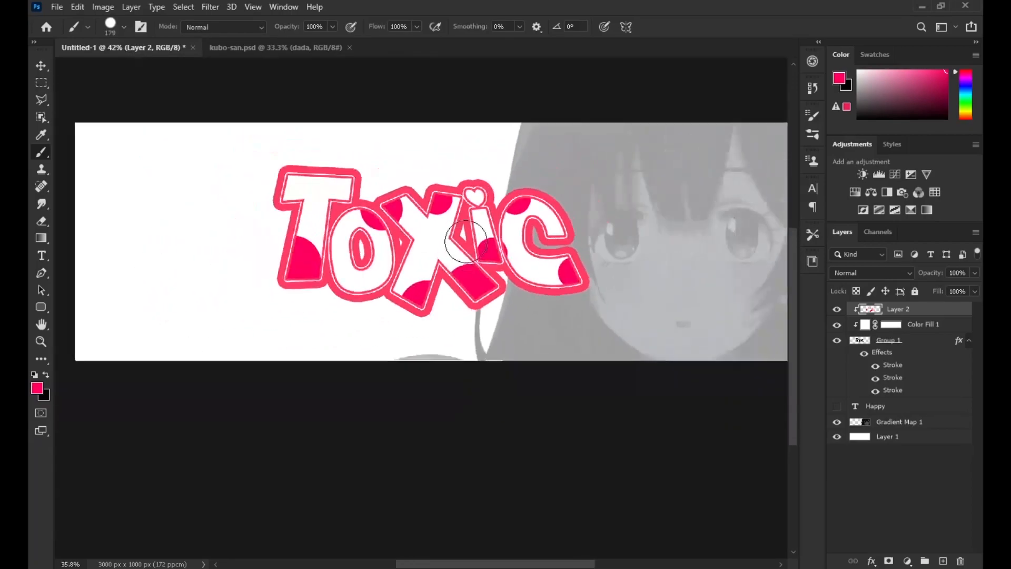
Paint a hot-pink spot on the T's upper-left corner and lower the spots layer's opacity to 24%
left_click(327, 191)
scroll(425, 267, "up", 4)
scroll(468, 300, "down", 2)
scroll(476, 308, "up", 1)
left_click_drag(975, 273, 926, 284)
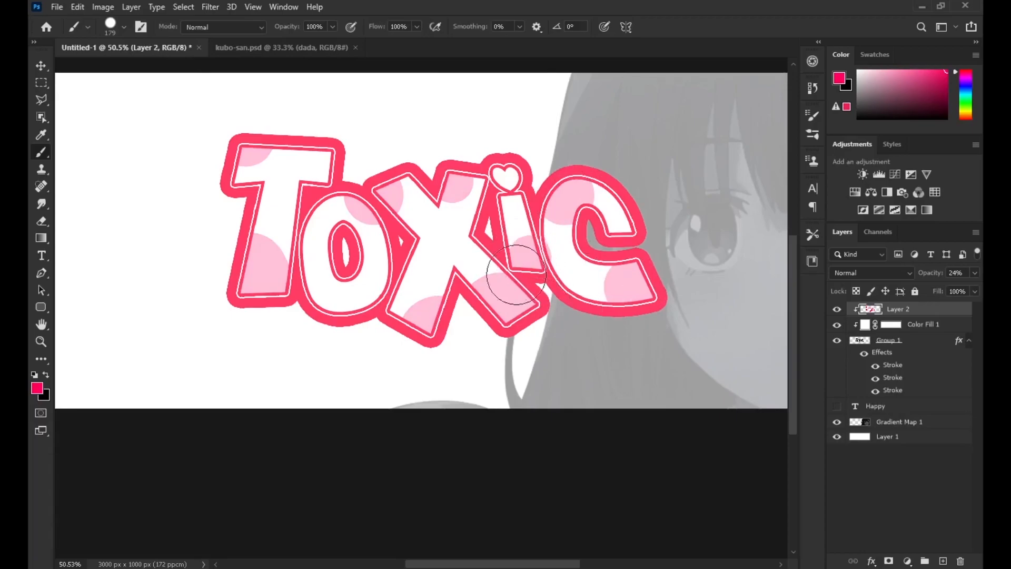
Sample white and paint over the pink spots on the X's lower-left leg and upper-right arm
scroll(516, 275, "up", 2)
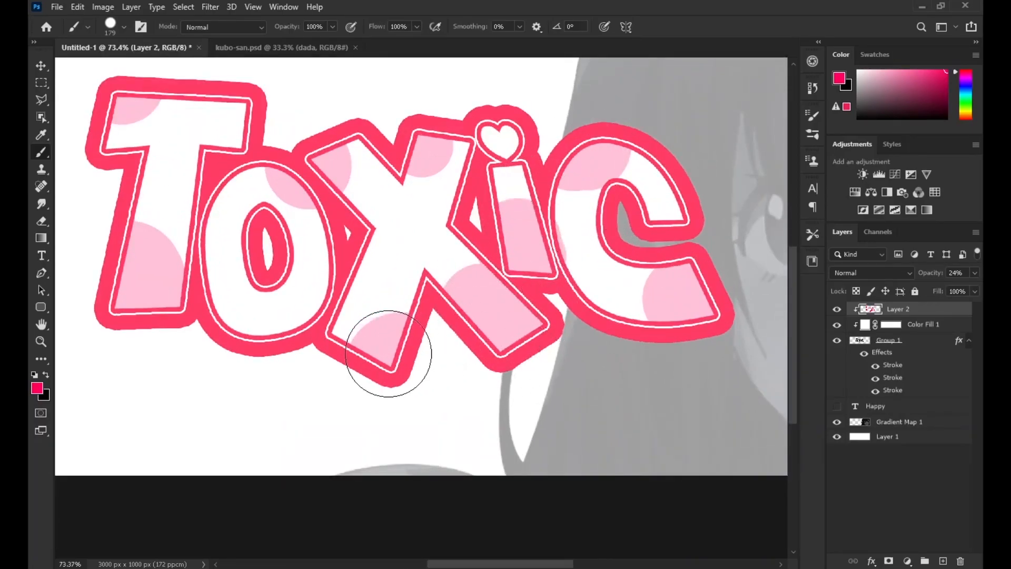
scroll(447, 355, "down", 6)
scroll(447, 355, "up", 6)
left_click(390, 287, "alt")
left_click_drag(384, 340, 405, 311)
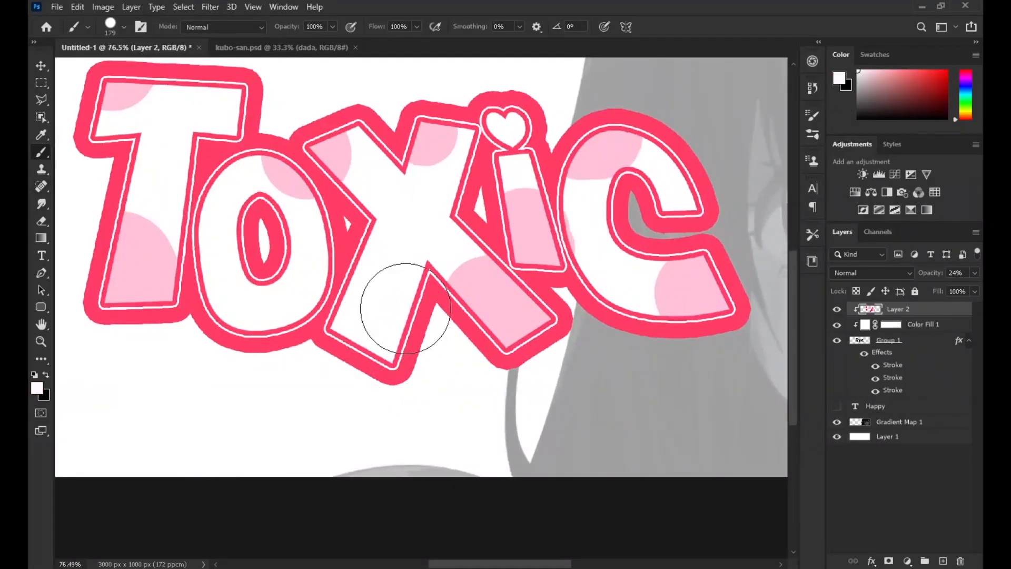
left_click_drag(433, 174, 436, 192)
scroll(476, 291, "down", 2)
Restore hot pink as the brush colour and enlarge the spots on the T's upper corner, the o and the X's upper-left arm
left_click(331, 181, "alt")
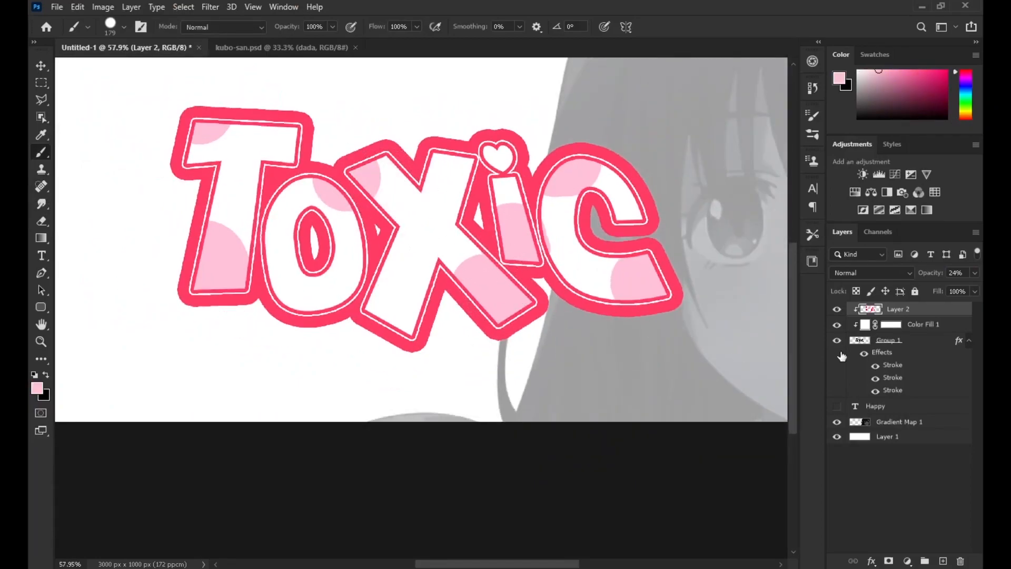
scroll(592, 316, "up", 2)
left_click(526, 108, "alt")
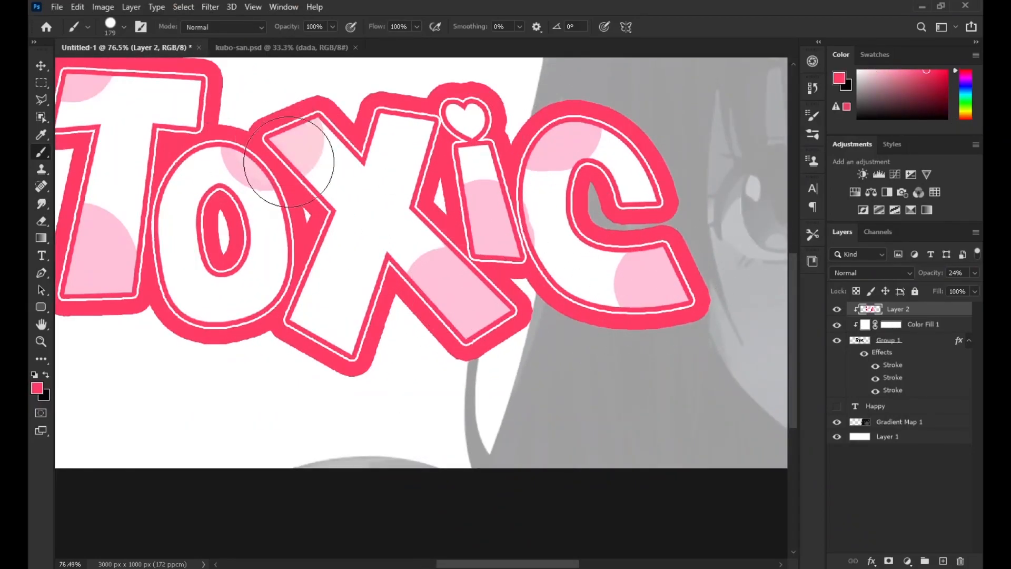
key("i")
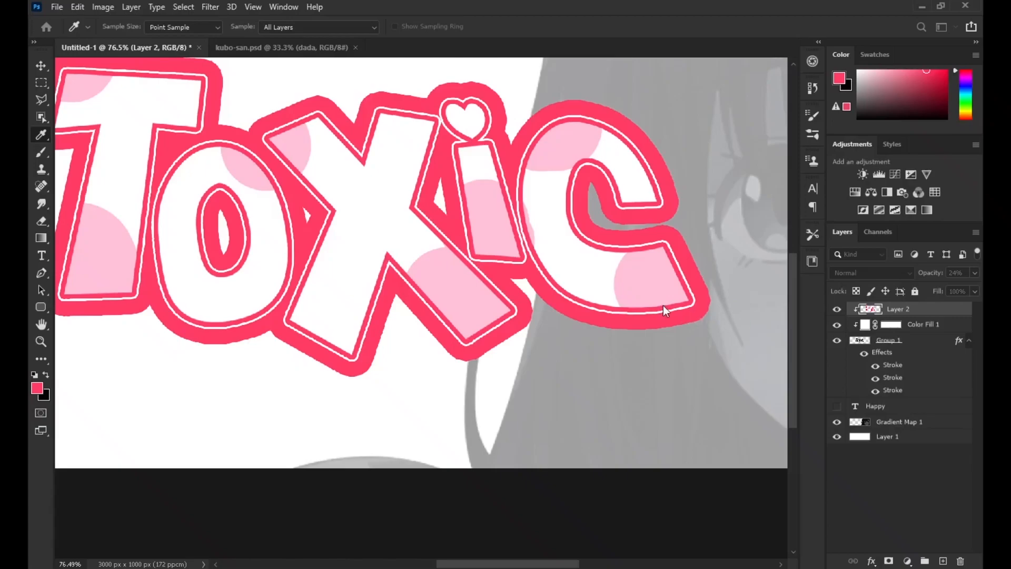
key("b")
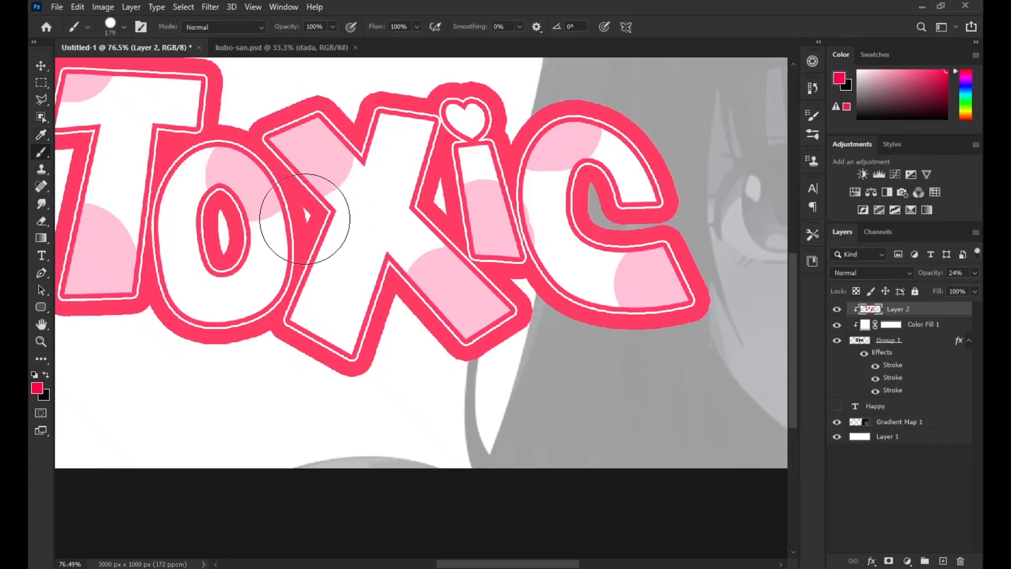
scroll(271, 196, "down", 2)
scroll(300, 235, "up", 1)
scroll(154, 110, "down", 2)
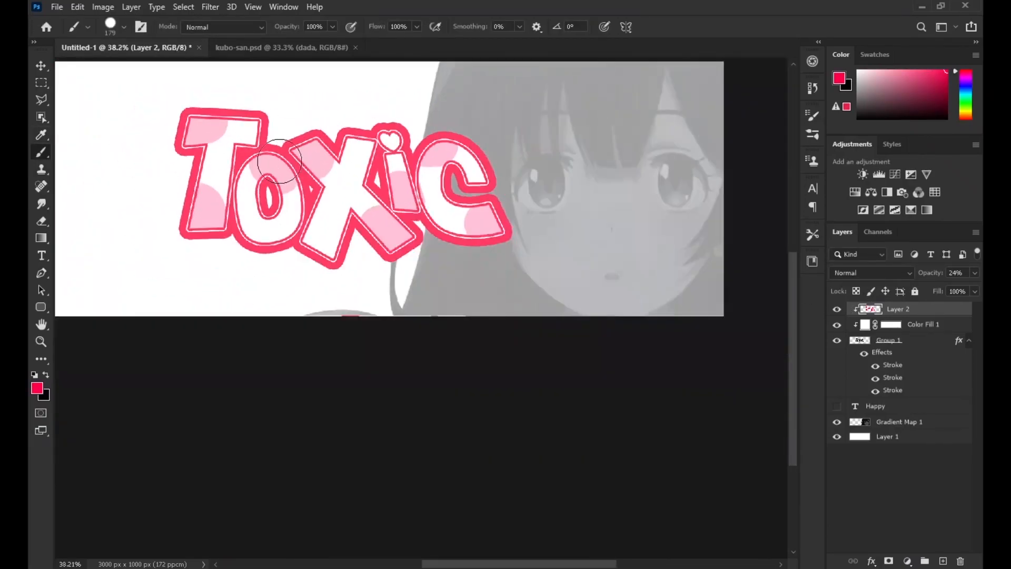
scroll(245, 173, "up", 1)
scroll(206, 94, "up", 1)
scroll(181, 117, "down", 2)
scroll(289, 243, "up", 2)
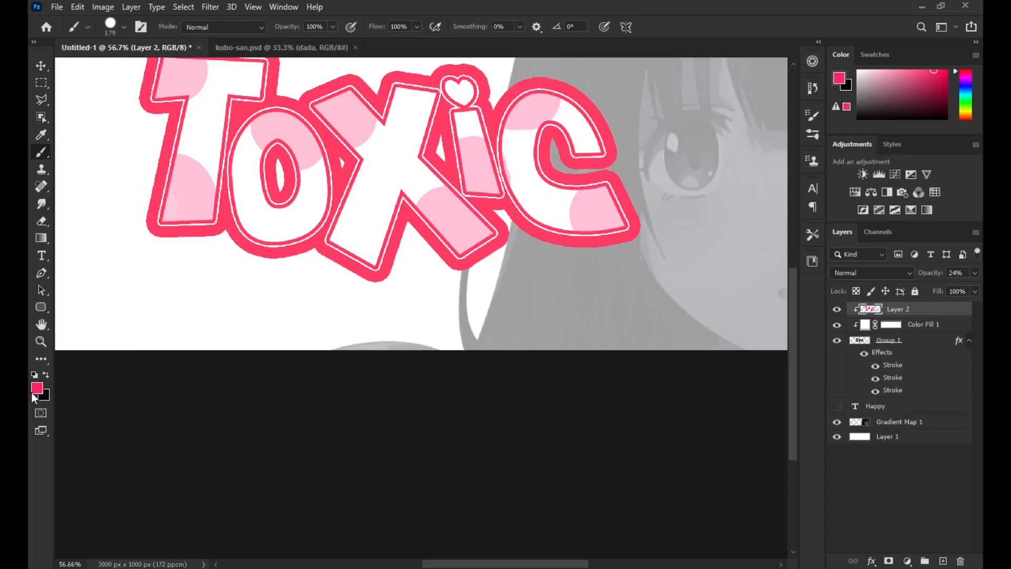
Change the brush colour to magenta and paint smaller spots inside the pink spots on all the letters
key("i")
left_click(784, 302)
left_click(193, 213)
left_click(37, 388)
left_click(699, 337)
left_click(824, 303)
left_click_drag(221, 235, 263, 284)
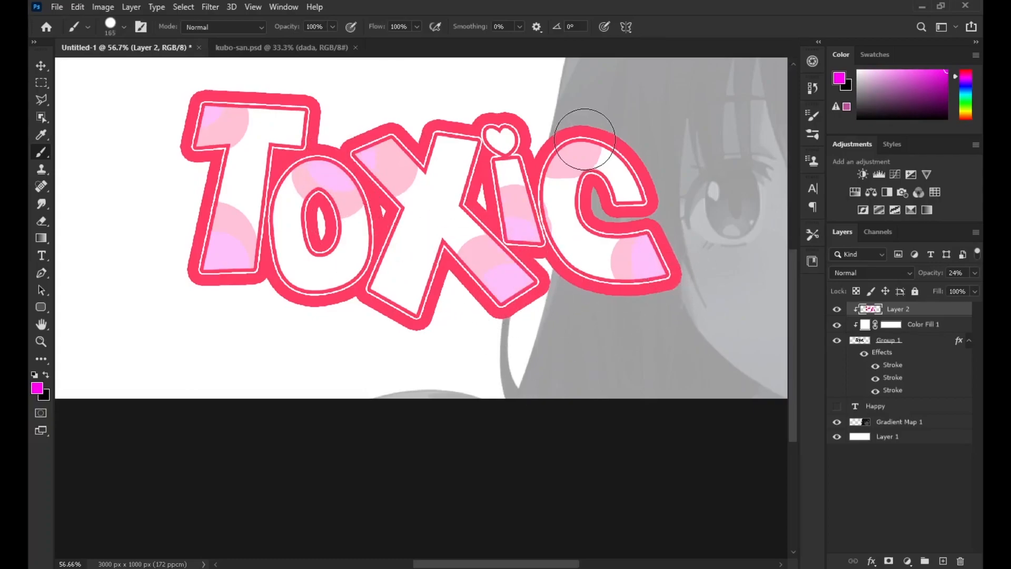
scroll(586, 141, "up", 1)
scroll(562, 117, "down", 3)
scroll(447, 147, "up", 4)
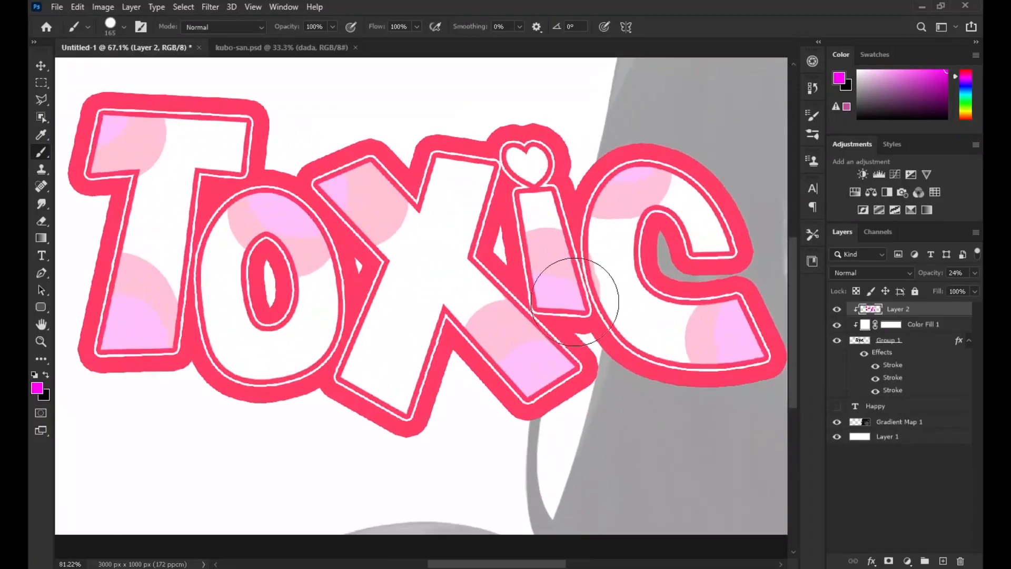
Add a Stroke effect to the spots layer and erase the stray faint outlines on the X
left_click(921, 464)
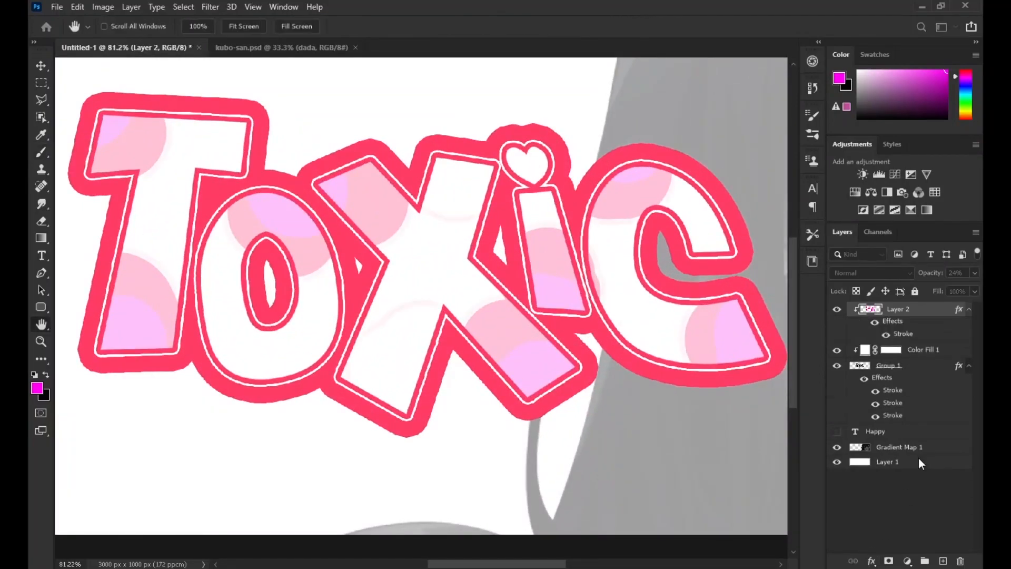
left_click(888, 189)
scroll(448, 237, "down", 2)
scroll(419, 321, "up", 3)
left_click(44, 222)
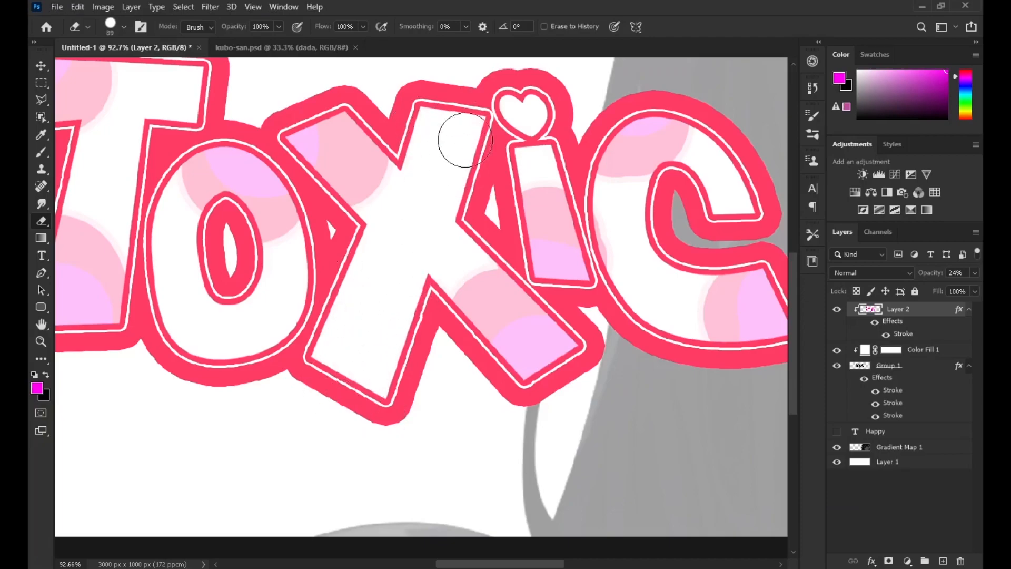
scroll(623, 221, "down", 4)
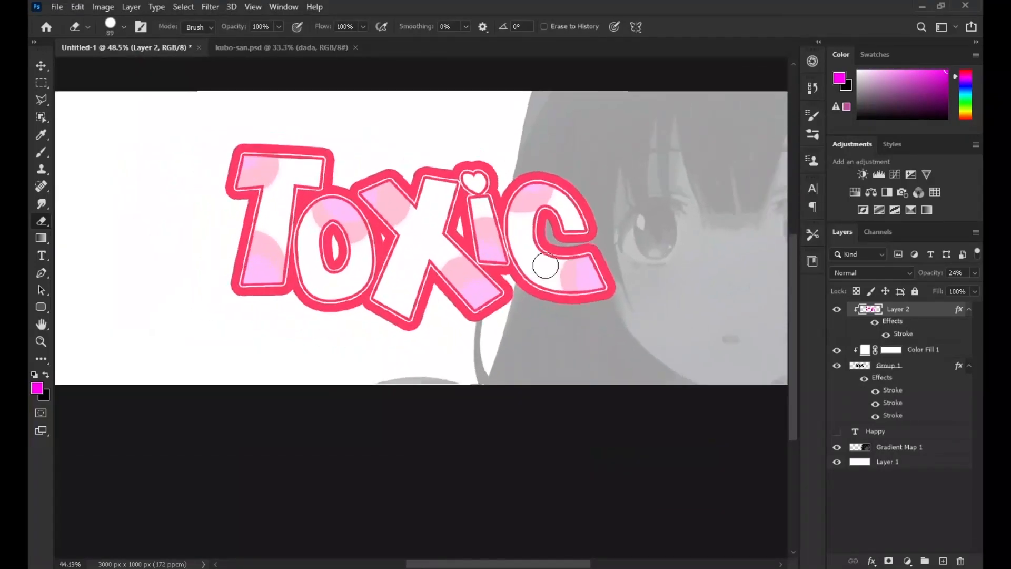
Group the lettering with its clipped layers, duplicate the group, and merge the lower group into one layer
left_click(930, 367, "shift")
left_click(927, 560)
key("ctrl+j")
left_click(894, 329)
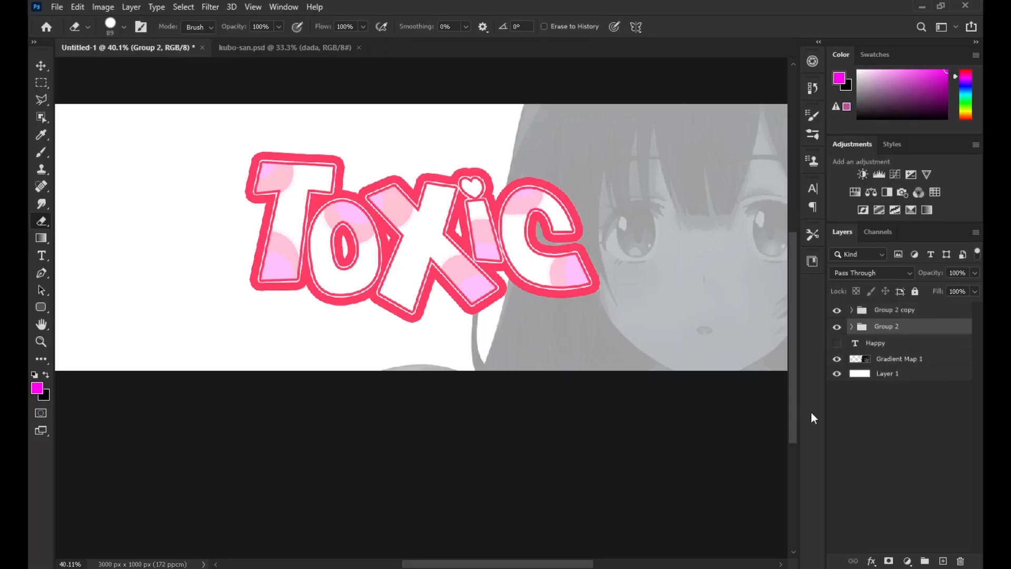
key("ctrl+e")
Clip a dark-red solid colour fill to the merged lettering copy and merge the two layers
scroll(674, 374, "up", 3)
left_click(905, 334)
left_click(560, 208)
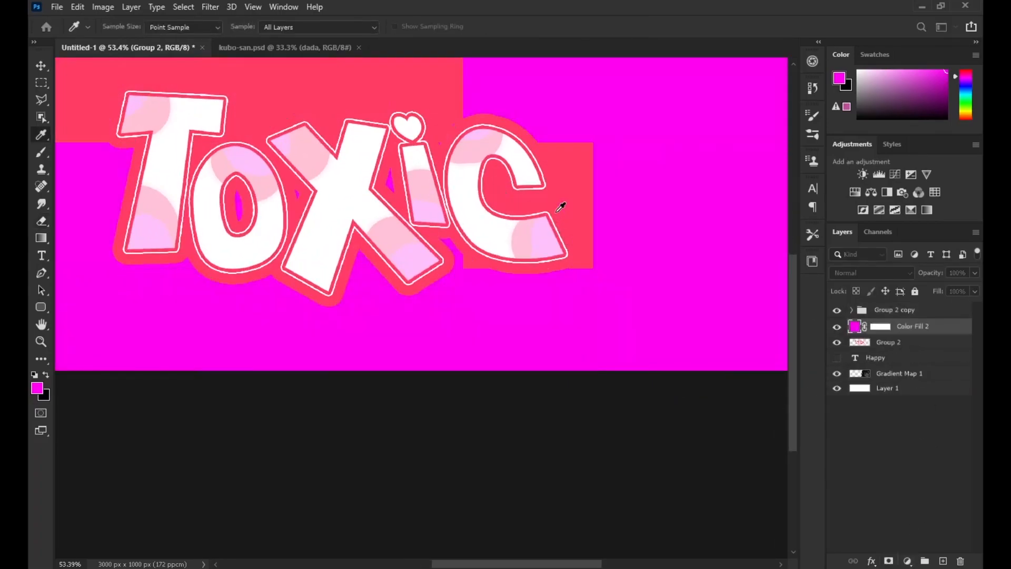
left_click_drag(702, 337, 659, 355)
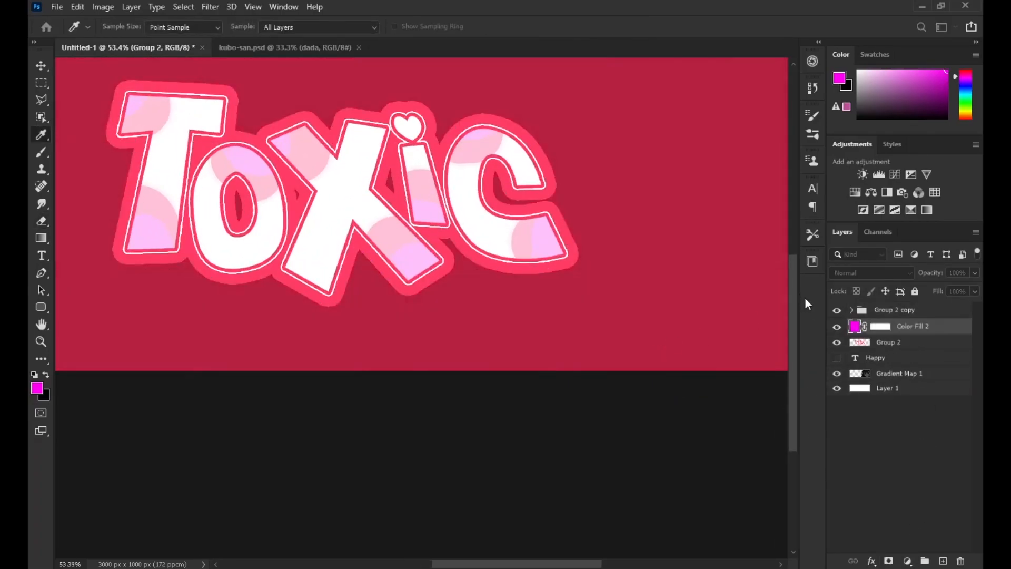
left_click(915, 334, "alt")
left_click(889, 343, "shift")
key("ctrl+e")
Nudge the dark-red copy down below the lettering to form a solid depth edge
left_click(41, 66)
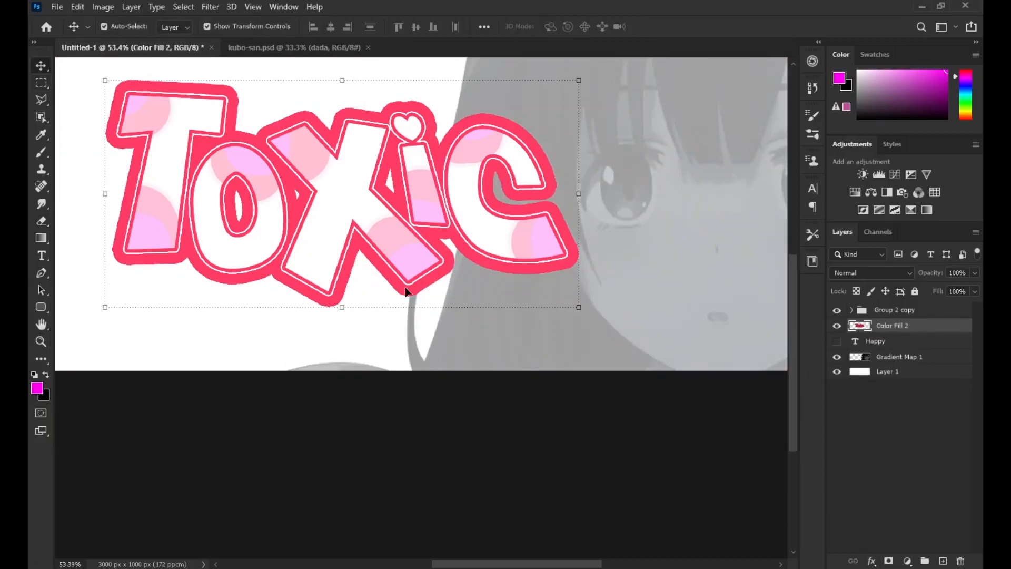
scroll(459, 286, "up", 4)
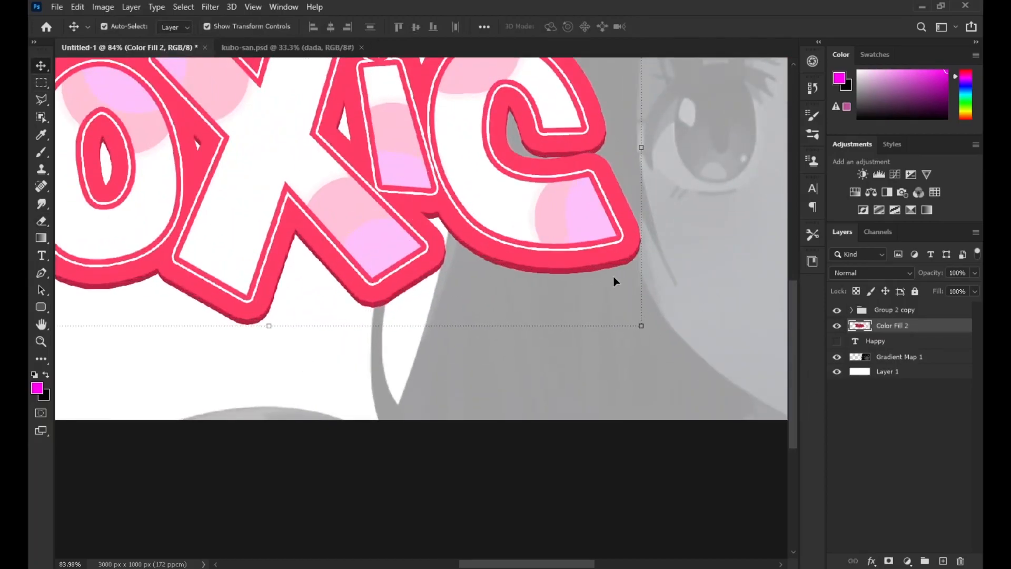
scroll(613, 276, "down", 3)
key("Down")
key("Down")
key("Down")
key("Down")
key("Down")
key("Down")
key("Down")
Resize the dark-red copy slightly so its depth edge extends beyond the lettering's outline
scroll(529, 280, "down", 4)
left_click_drag(601, 229, 613, 231)
scroll(578, 234, "up", 3)
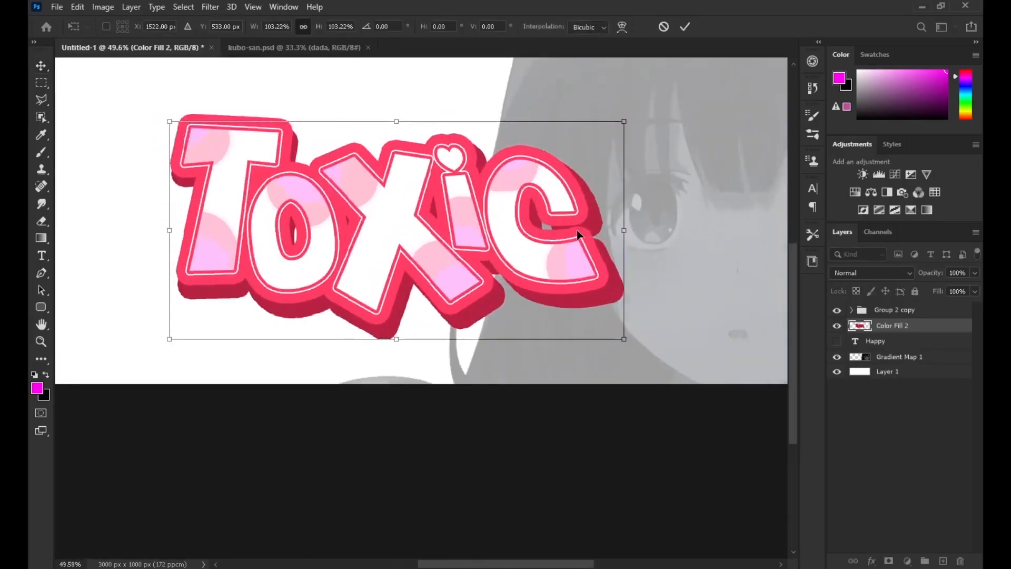
left_click_drag(626, 339, 605, 326)
left_click(684, 26)
scroll(569, 227, "down", 3)
scroll(556, 230, "up", 2)
scroll(554, 233, "up", 2)
Adjust the Stroke effects of the lettering layer inside the duplicate group
left_click(851, 310)
left_click(903, 414)
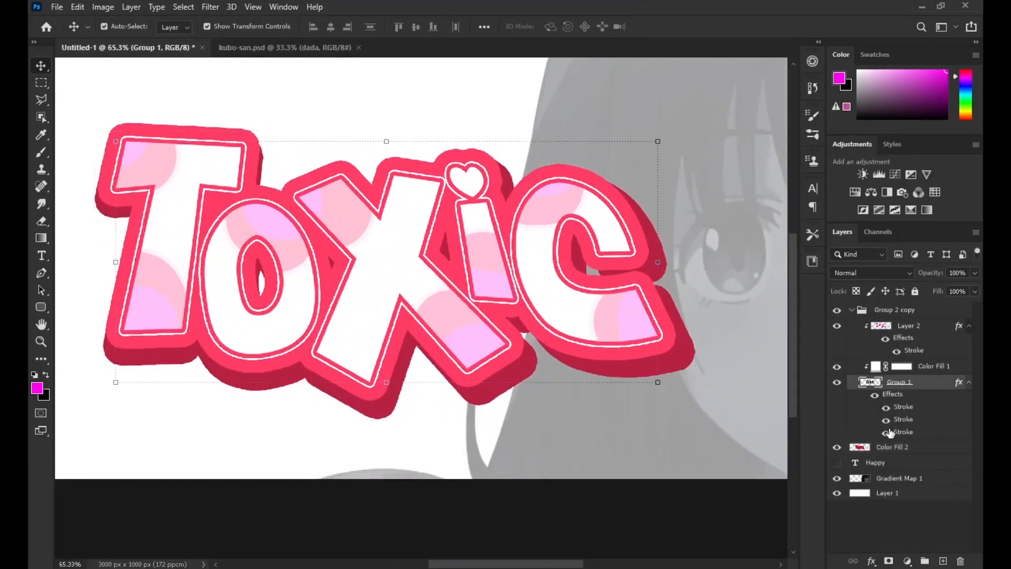
key("h")
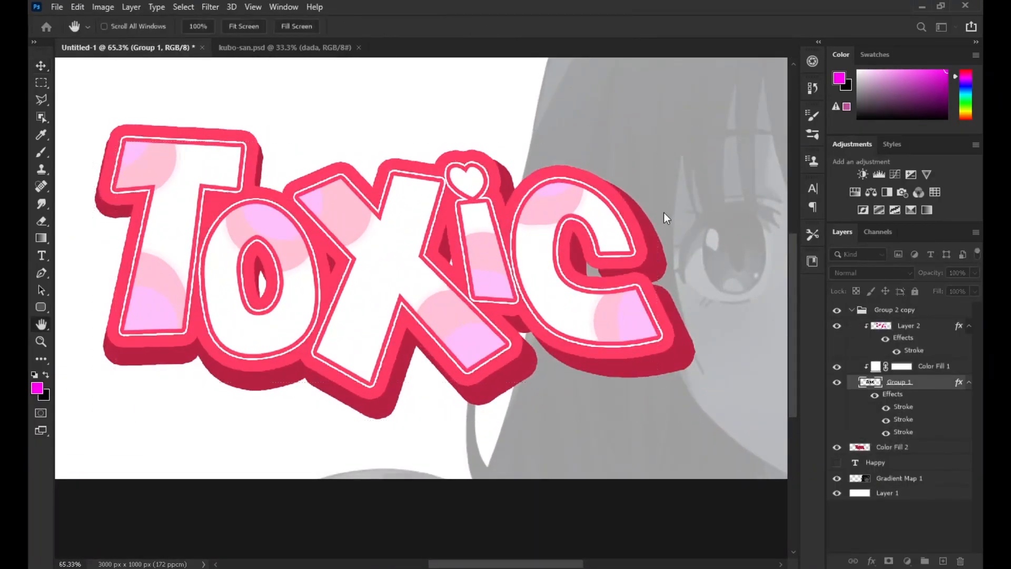
left_click(829, 194)
left_click(890, 446)
left_click(851, 310)
scroll(571, 267, "down", 4)
scroll(599, 281, "up", 3)
left_click(922, 334)
left_click(788, 202)
scroll(685, 358, "down", 3)
scroll(639, 369, "up", 4)
scroll(547, 359, "down", 1)
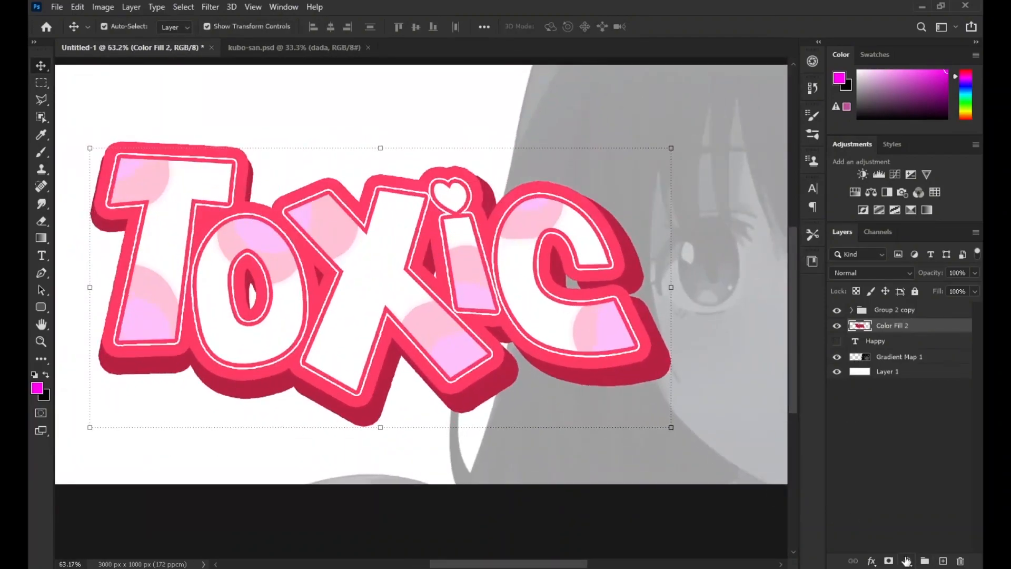
Clip a darker maroon solid colour fill to the depth layer and merge the two layers
left_click(907, 561)
left_click(924, 321)
left_click(561, 200)
left_click_drag(641, 348, 646, 384)
left_click(788, 296)
left_click(902, 335, "alt")
left_click(907, 344, "ctrl")
key("ctrl+e")
Move the maroon depth layer into the lettering group, and show the Happy text layer above that group
left_click_drag(895, 325, 898, 450)
left_click(852, 310)
left_click(851, 310)
left_click(837, 327)
left_click_drag(894, 326, 896, 304)
Scale the Happy text to 197.43% and place it over the T's upper-left corner
scroll(650, 317, "down", 2)
scroll(648, 313, "up", 1)
key("ctrl+t")
left_click_drag(468, 225, 275, 194)
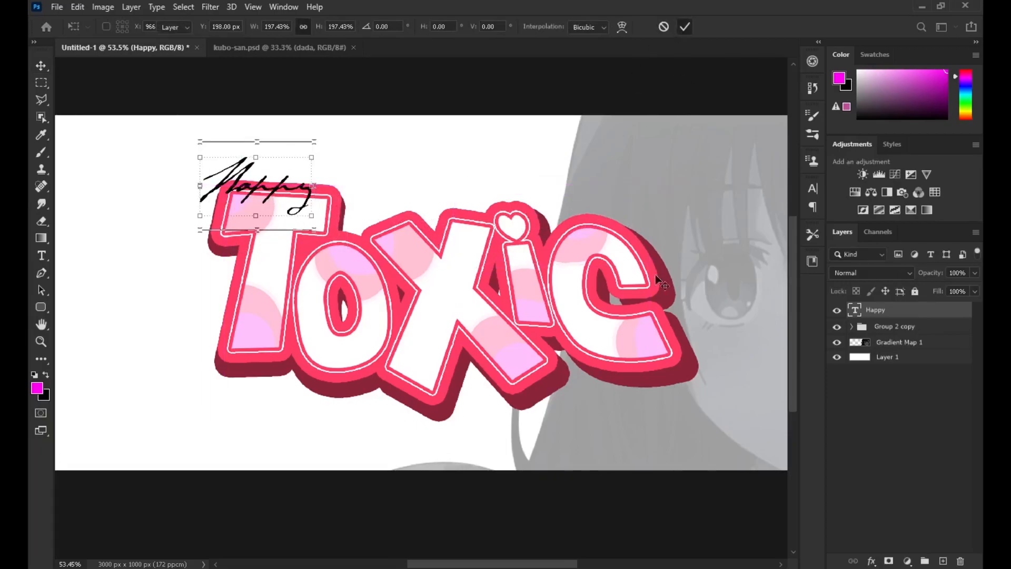
scroll(179, 263, "down", 2)
Change the Happy text's colour to white and outline it with a pink-red stroke
left_click(41, 255)
scroll(80, 157, "up", 3)
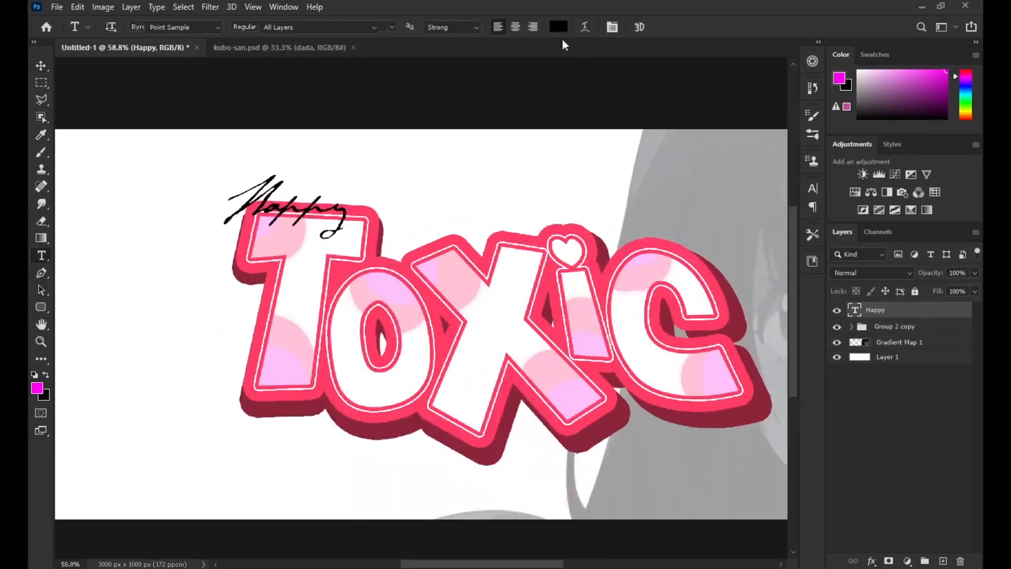
left_click(559, 27)
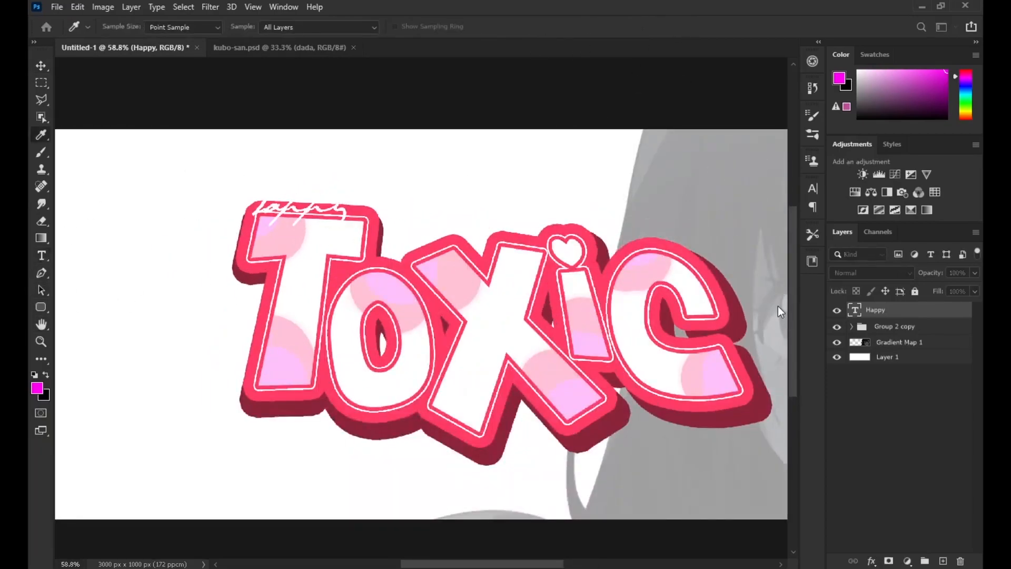
scroll(778, 306, "up", 1)
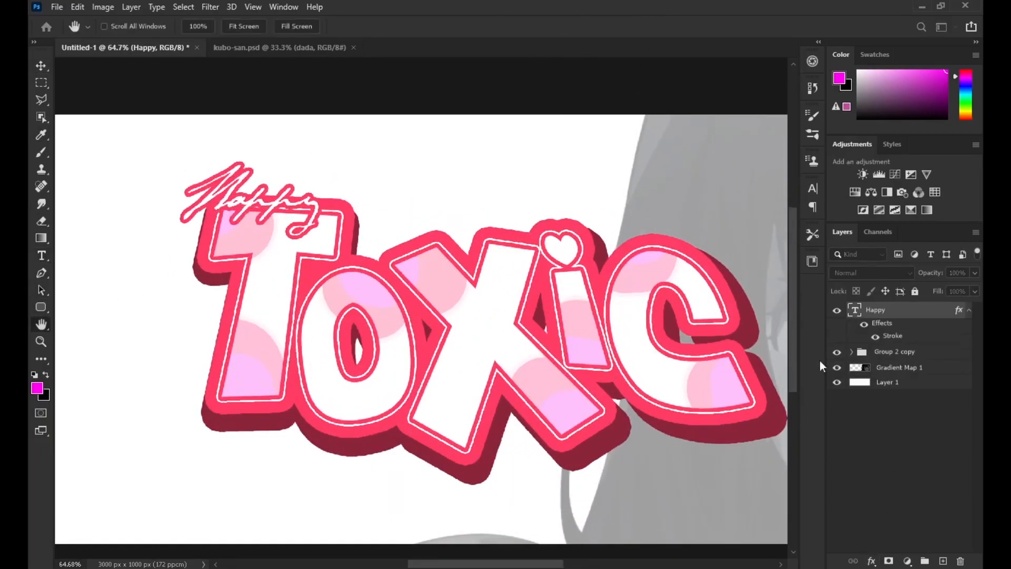
Add a hard-edged dark-red drop shadow to the Happy text
left_click(462, 441)
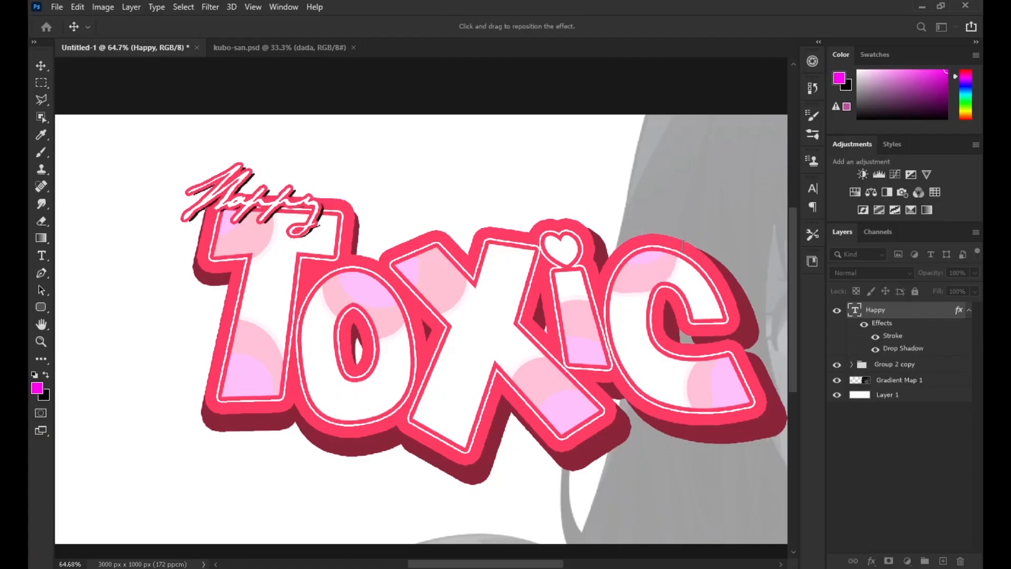
key("i")
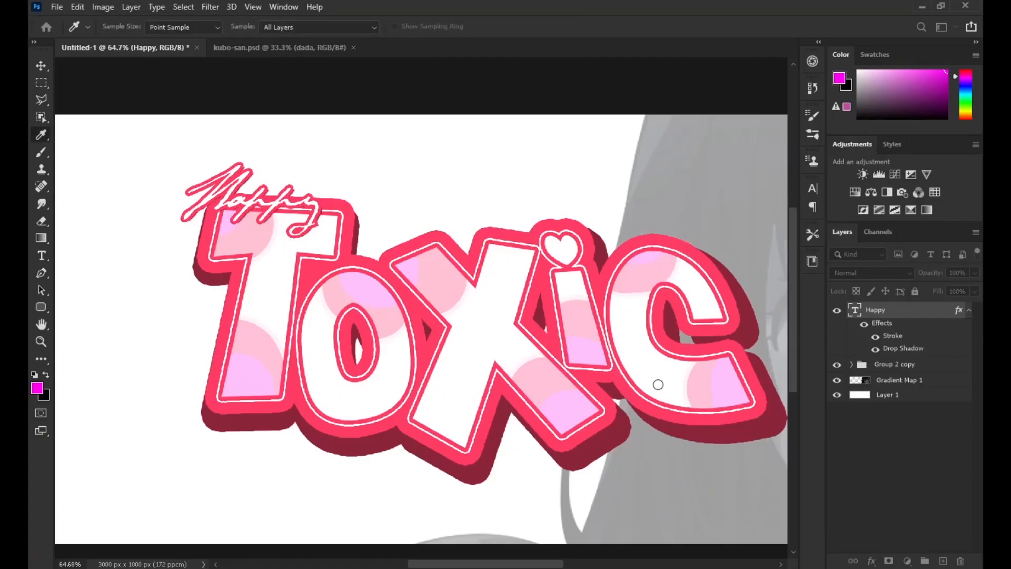
left_click(763, 308)
key("t")
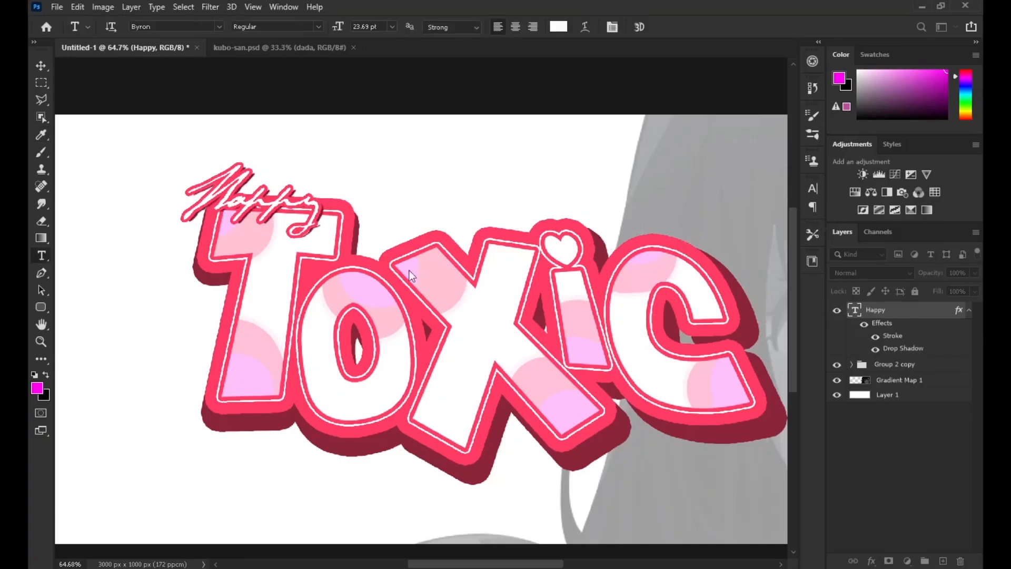
Add a white script text reading Birthday below the C and give it the Happy text's stroke and drop shadow
scroll(432, 254, "down", 3)
left_click(558, 381)
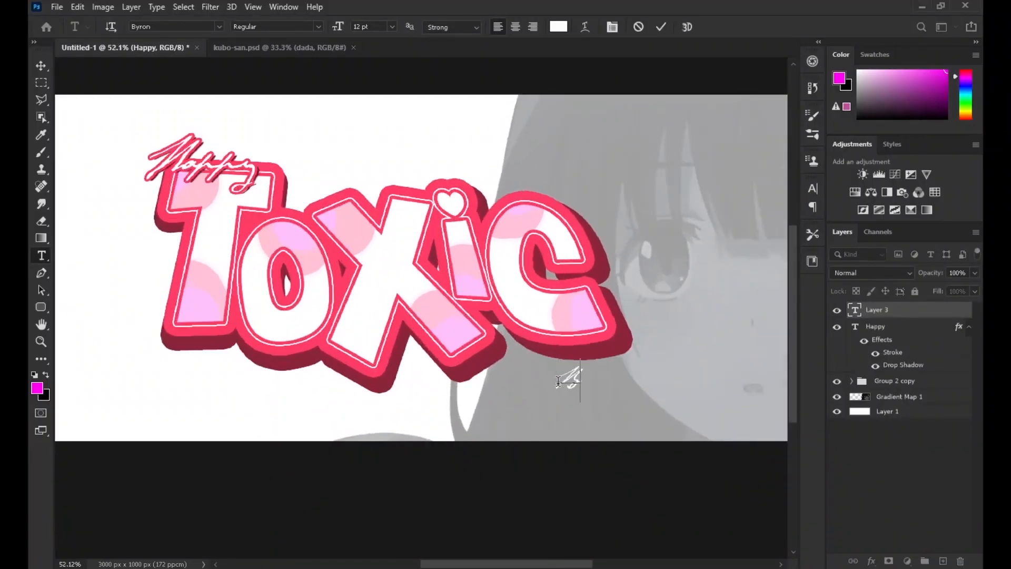
left_click(888, 325)
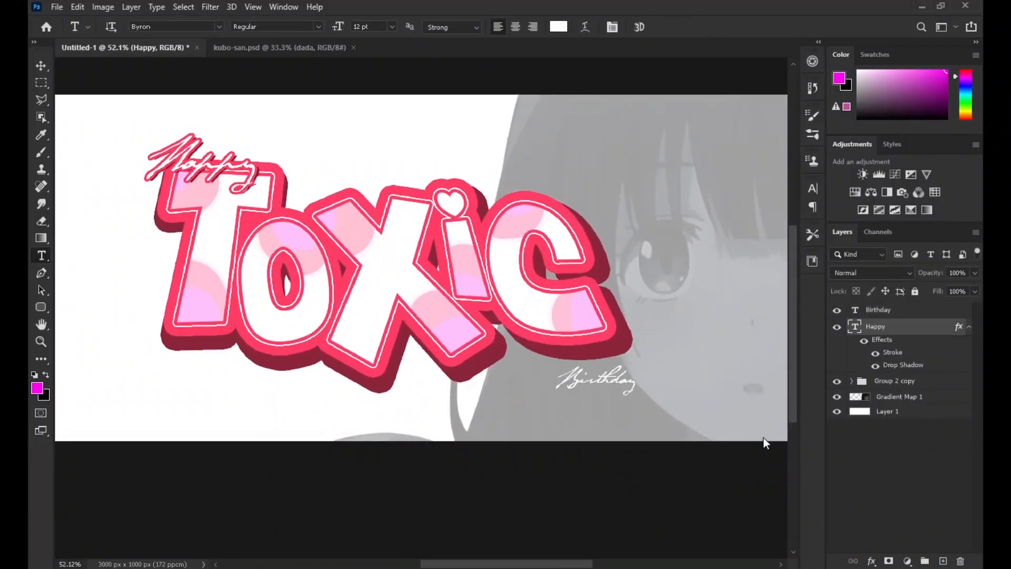
left_click(880, 310)
key("F3")
scroll(692, 390, "up", 2)
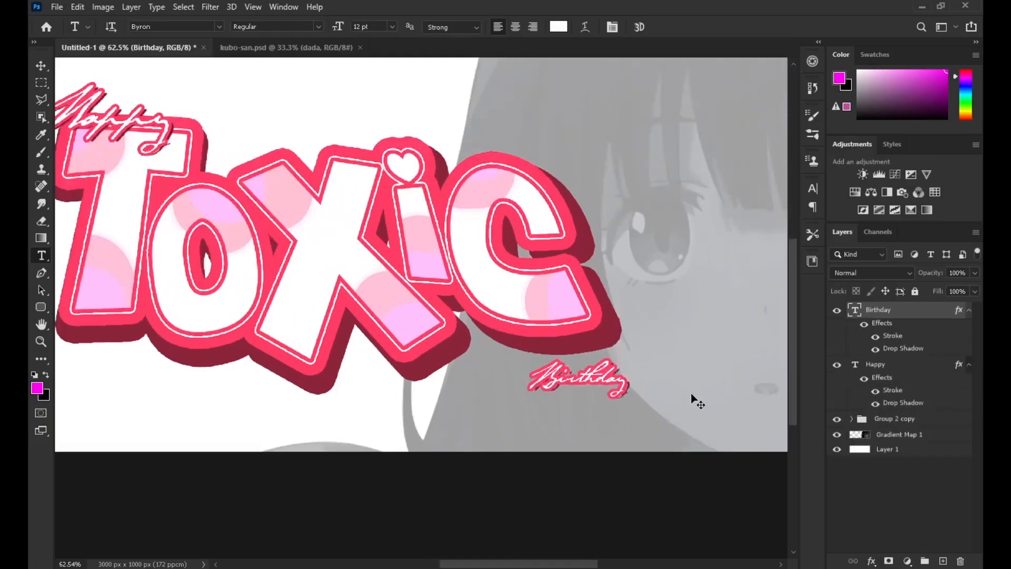
Scale the Birthday text to 157.77% and place it over the C's lower-right end
key("ctrl+t")
left_click_drag(628, 378, 656, 378)
left_click_drag(627, 386, 632, 350)
left_click_drag(671, 337, 600, 337)
left_click_drag(668, 340, 669, 325)
key("Return")
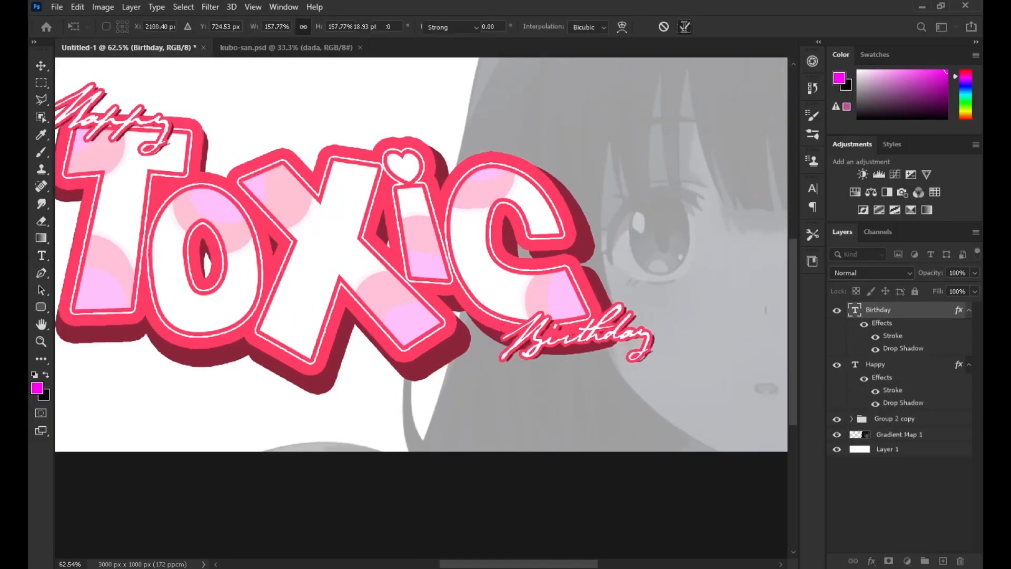
Group the Birthday and Happy texts with the Toxic lettering group
scroll(494, 225, "down", 2)
left_click(904, 425, "shift")
left_click(926, 562)
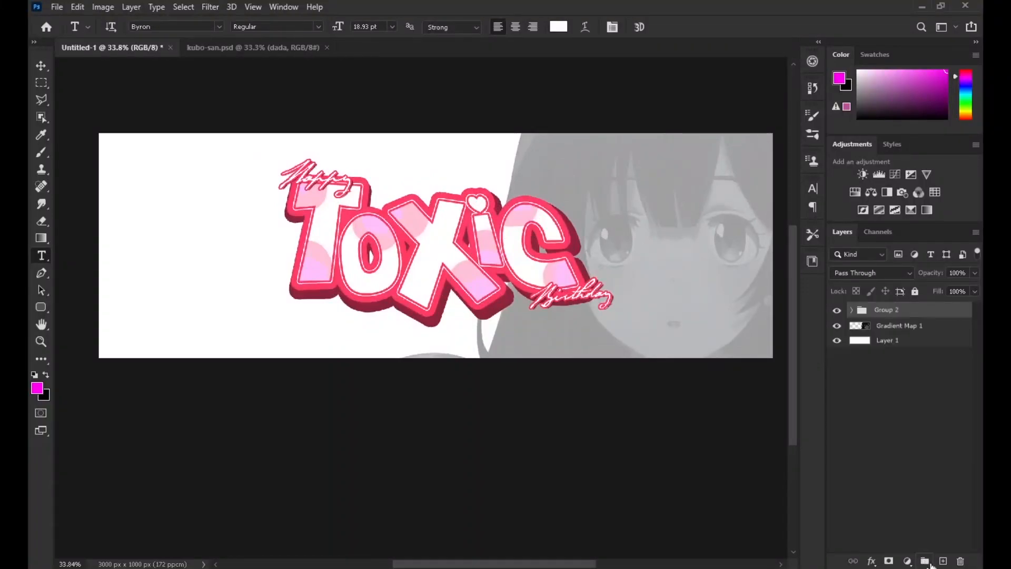
Adjust the size and position of the Toxic lettering group near the banner's center and rename the group TEXT
key("ctrl+t")
mouse_move(614, 246)
left_mouse_down()
mouse_move(636, 247)
mouse_move(600, 255)
mouse_move(607, 246)
left_mouse_up()
left_click_drag(590, 255, 601, 255)
key("Return")
Place the sayu_ogiwara render 9 image below the TEXT group and position it enlarged over the banner's left end
left_click(899, 326)
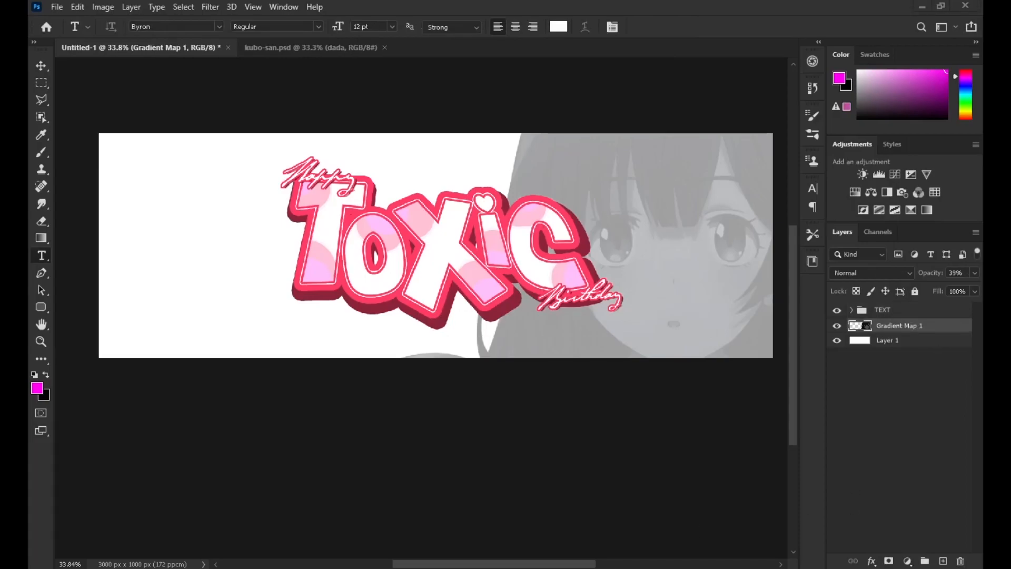
left_click_drag(440, 403, 408, 327)
scroll(406, 322, "down", 4)
left_click_drag(561, 296, 765, 298)
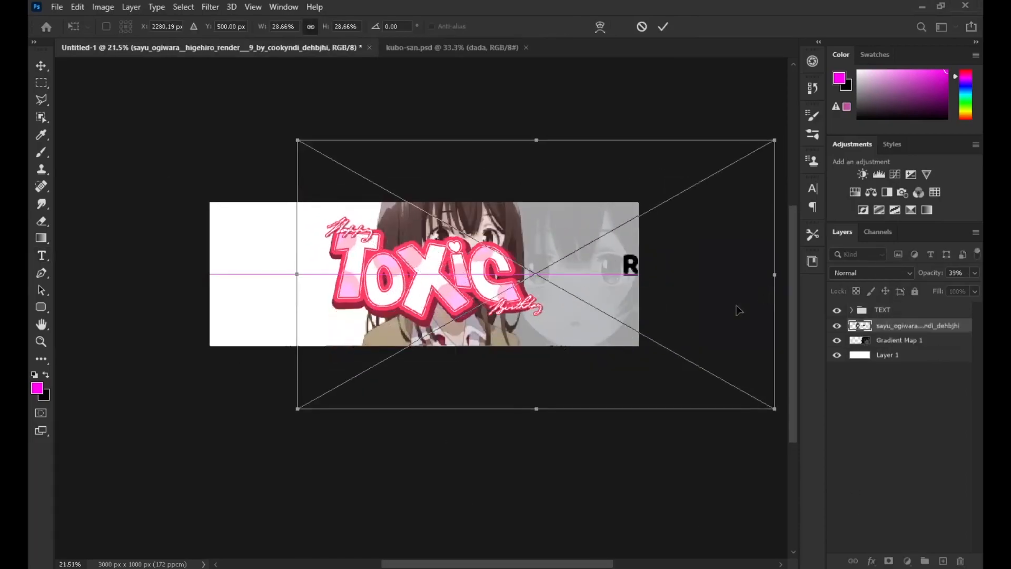
left_click_drag(685, 295, 498, 288)
left_click_drag(595, 291, 687, 292)
left_click_drag(605, 288, 584, 297)
left_click_drag(679, 279, 653, 295)
left_click(663, 26)
Erase the credit text from the placed render and turn it grayscale with a merged gradient map
left_click(43, 221)
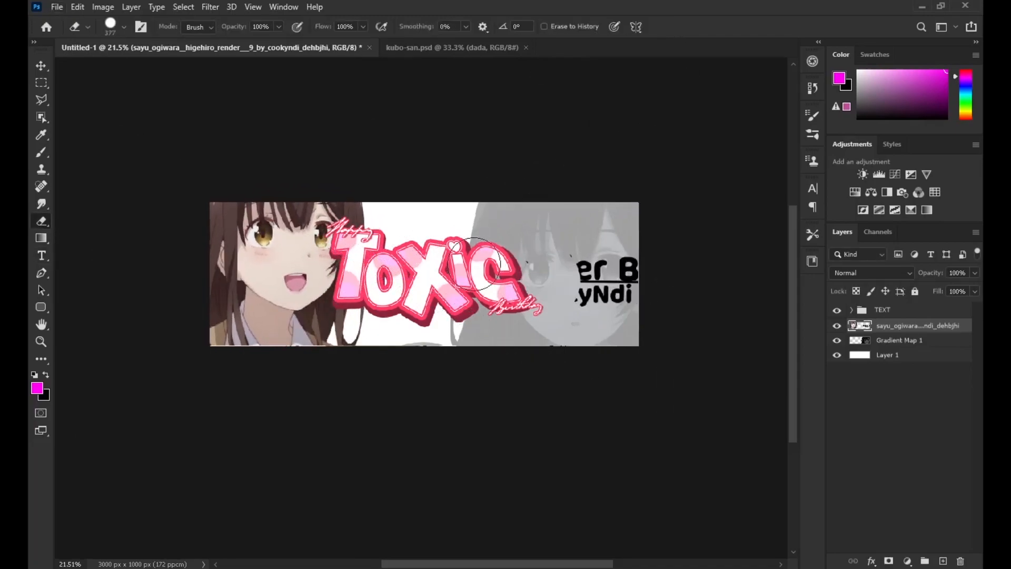
left_click(923, 544)
left_click(913, 336, "alt")
left_click(732, 109)
left_click(575, 239)
left_click(807, 134)
left_click(694, 137)
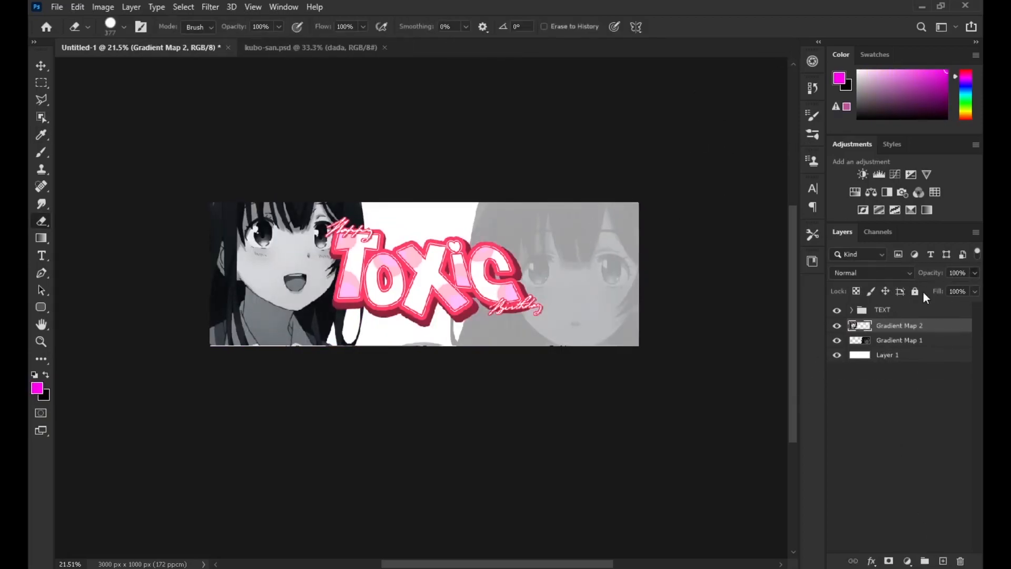
Set the left grayscale portrait's opacity to 28% and fade its inner edge with a soft 721 px eraser at 21% flow
left_click_drag(923, 293, 930, 292)
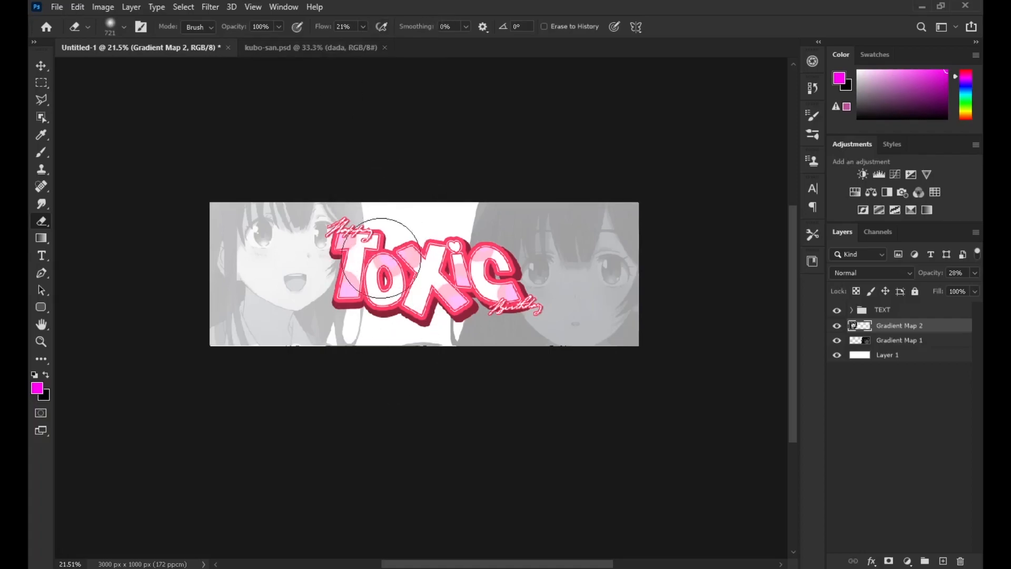
mouse_move(390, 331)
left_mouse_down()
mouse_move(344, 319)
mouse_move(369, 327)
left_mouse_up()
scroll(441, 258, "up", 3)
Fade the inner edge of the right portrait on Gradient Map 1 with the soft eraser at 21% flow
left_click(881, 343)
mouse_move(484, 214)
left_mouse_down()
mouse_move(469, 268)
mouse_move(498, 209)
mouse_move(438, 394)
mouse_move(441, 336)
mouse_move(496, 339)
left_mouse_up()
scroll(579, 295, "up", 2)
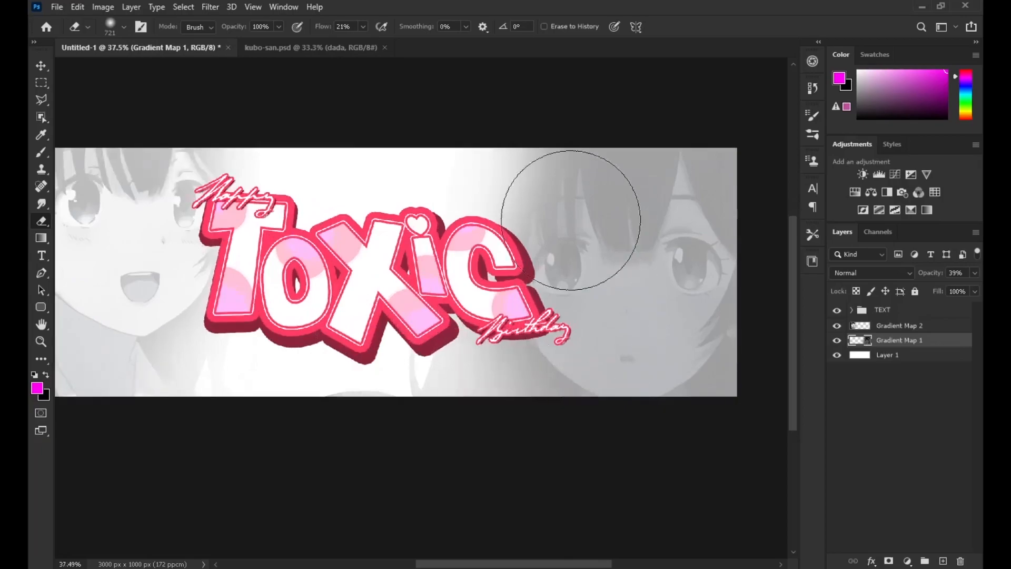
scroll(355, 301, "down", 2)
scroll(458, 307, "down", 1)
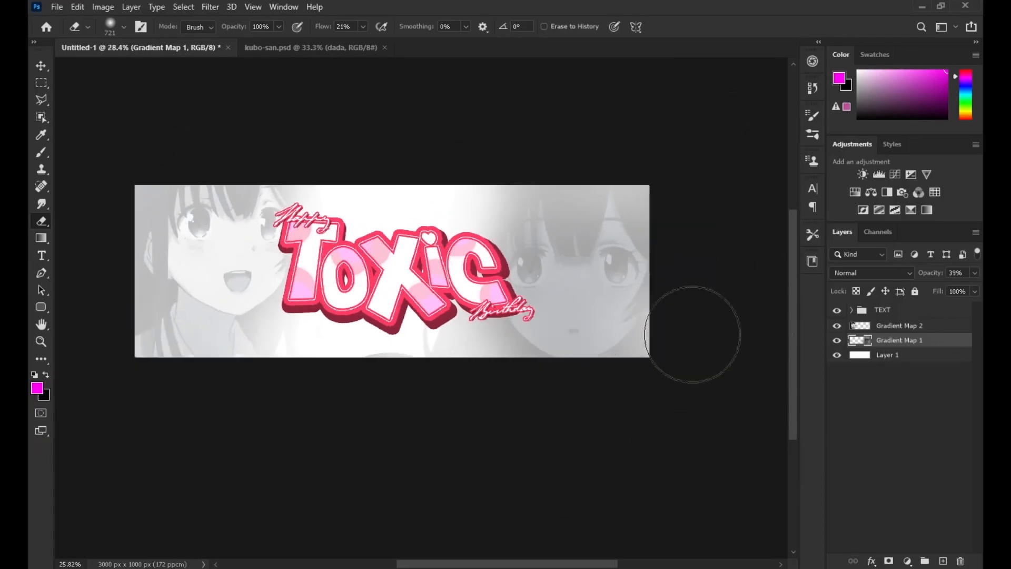
Lighten the outer part of the right faded portrait with a soft eraser of 939 px
key("alt+bracketright")
scroll(354, 311, "up", 2)
left_click(890, 341)
mouse_move(631, 173)
left_mouse_down()
mouse_move(633, 205)
mouse_move(706, 220)
mouse_move(739, 426)
left_mouse_up()
scroll(519, 226, "down", 3)
scroll(515, 334, "up", 3)
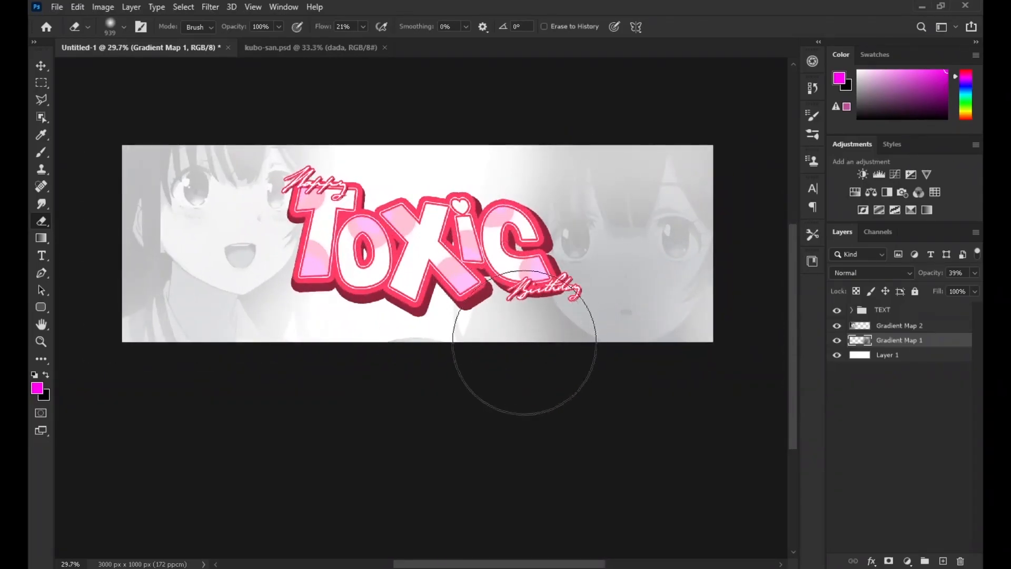
Erase the gray remnant at the banner's bottom edge below the lettering with a soft 308 px eraser
scroll(638, 299, "up", 1)
scroll(511, 311, "up", 1)
mouse_move(350, 366)
left_mouse_down()
mouse_move(397, 327)
mouse_move(422, 330)
left_mouse_up()
scroll(413, 275, "down", 4)
scroll(406, 271, "up", 4)
scroll(452, 374, "down", 3)
scroll(547, 400, "up", 1)
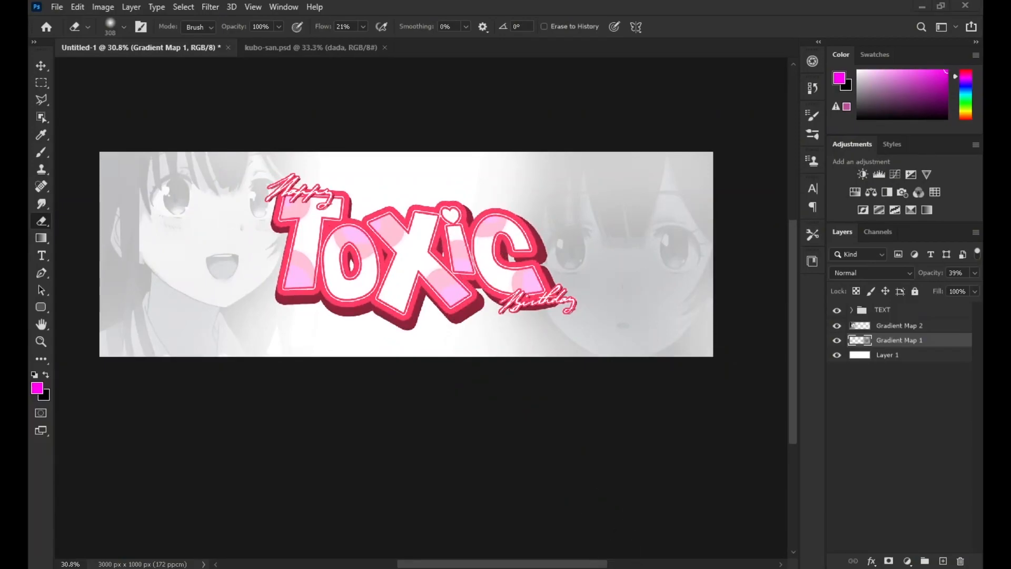
Place the sayu_ogiwara render 6 image behind the lettering and keep its layer directly above both gradient map layers
left_click_drag(478, 471, 527, 270)
left_click(662, 27)
left_click_drag(903, 341, 904, 322)
Merge both faded portrait layers and the white Layer 1 into a single background layer
left_click(890, 340)
left_click(896, 355, "shift")
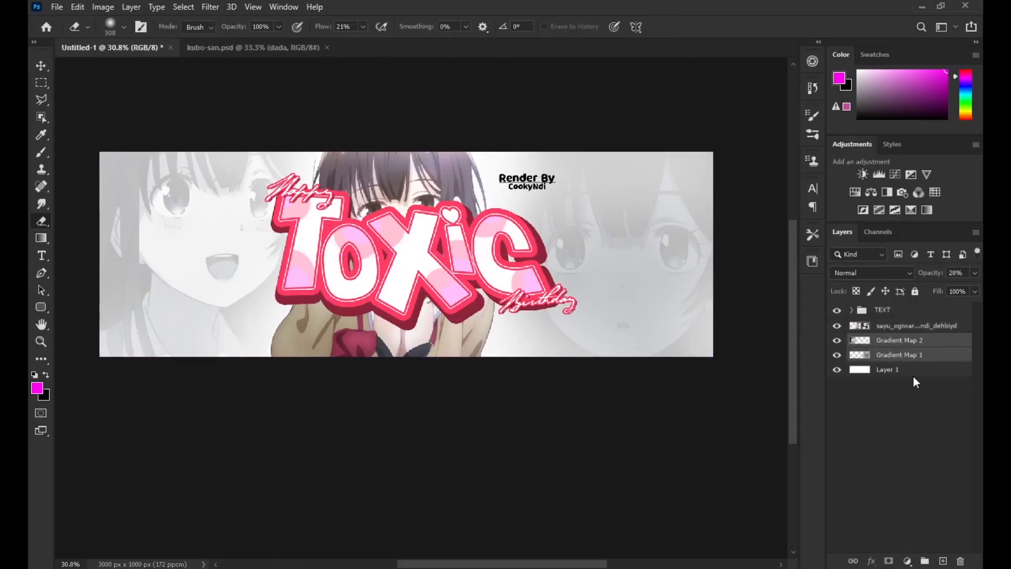
key("ctrl+e")
Hide the TEXT group and erase the credit text beside the color portrait with a hard 237 px eraser
left_click(883, 311)
left_click(836, 311)
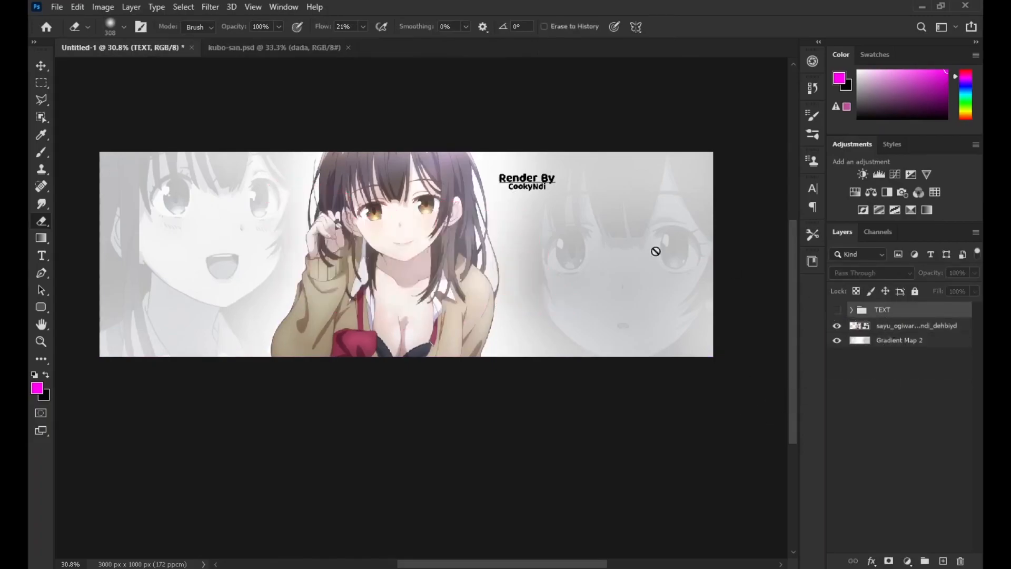
left_click(897, 325)
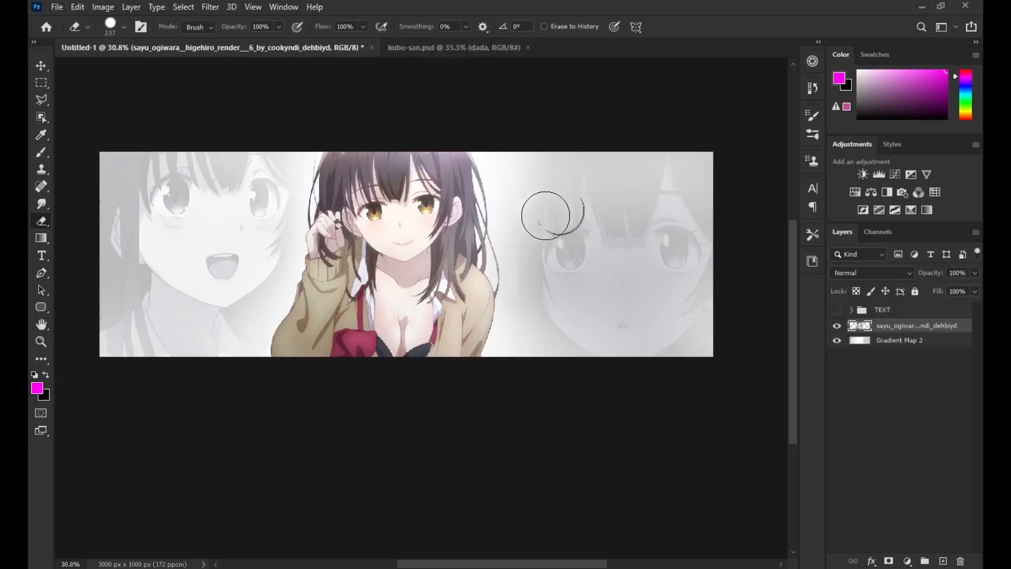
scroll(544, 211, "up", 3)
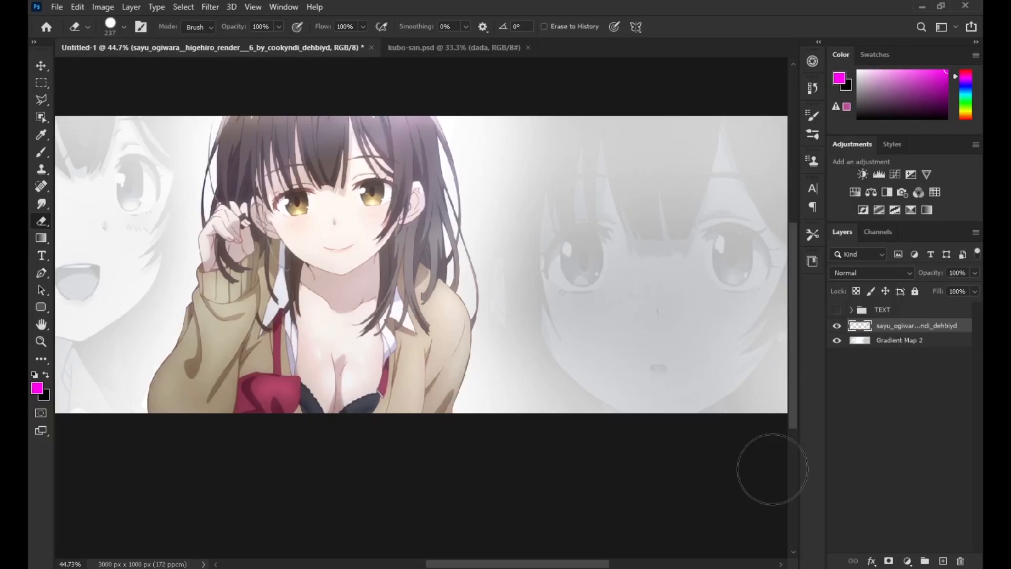
scroll(529, 264, "down", 4)
scroll(437, 247, "up", 4)
Show the TEXT group again and move the color portrait toward the banner's left side
left_click(836, 310)
scroll(642, 324, "down", 1)
left_click(656, 326, "ctrl")
left_click(884, 328)
key("ctrl+t")
left_click_drag(487, 319, 400, 318)
key("Return")
Transform the TEXT group to adjust the lettering's size and placement on the banner
left_click(892, 312)
key("ctrl+t")
left_click_drag(534, 302, 660, 302)
scroll(621, 298, "down", 1)
left_click_drag(596, 289, 520, 323)
left_click_drag(675, 232, 577, 285)
left_click_drag(536, 353, 542, 335)
left_click(686, 30)
Move the color portrait to the banner's right side at X 2255 px, Y 500 px
left_click(889, 325)
key("ctrl+t")
left_click_drag(422, 287, 643, 284)
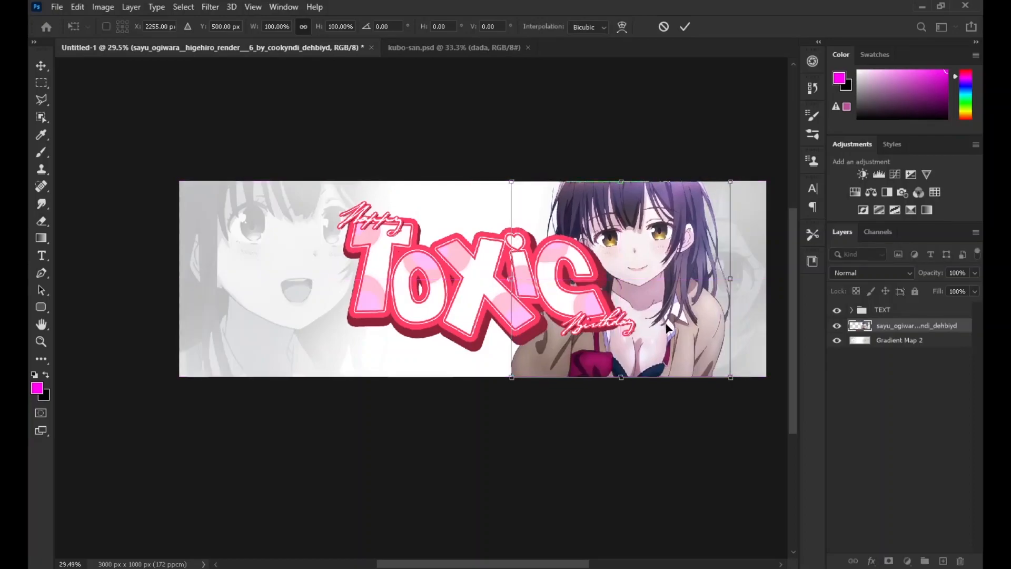
key("Return")
scroll(545, 227, "up", 3)
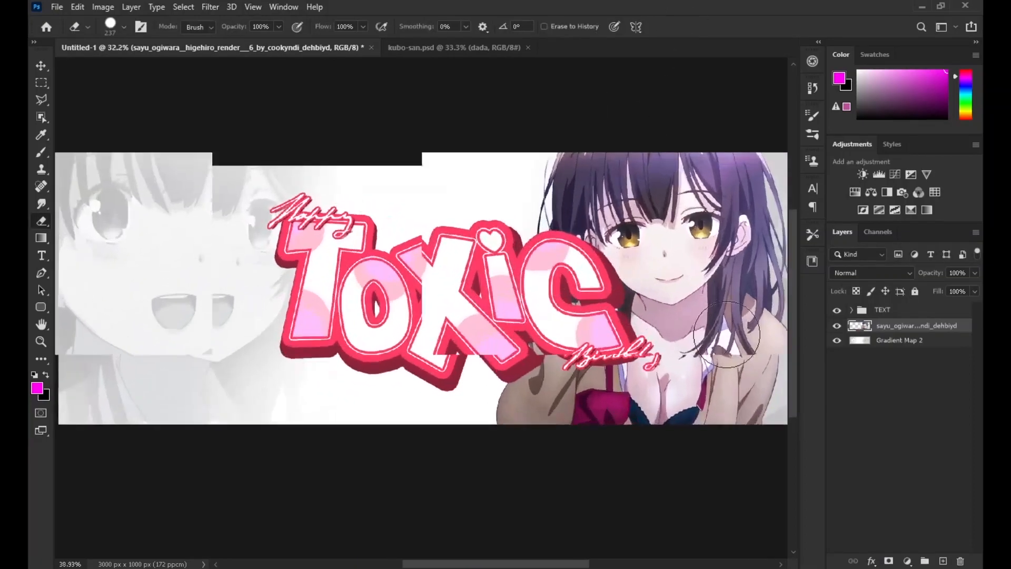
Scale the TEXT group to 84.44% and center it at X 1500 px, Y 500 px
scroll(727, 327, "down", 2)
left_click(860, 311)
scroll(648, 310, "up", 1)
key("ctrl+t")
left_click_drag(683, 303, 626, 304)
left_click_drag(592, 312, 606, 313)
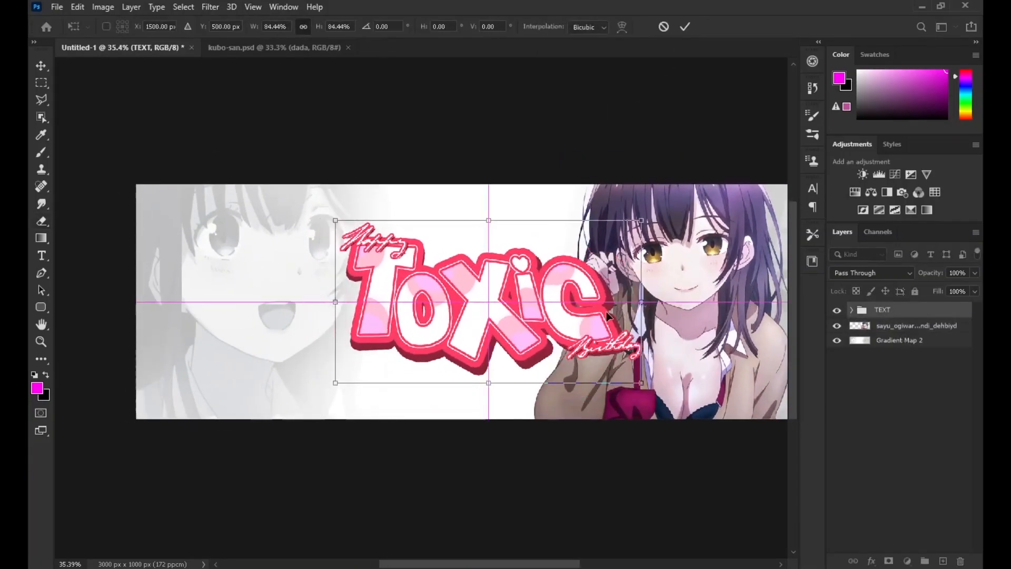
left_click(683, 27)
Move the color portrait closer to the lettering, to X 2140.84 px, Y 500.50 px
left_click(916, 325)
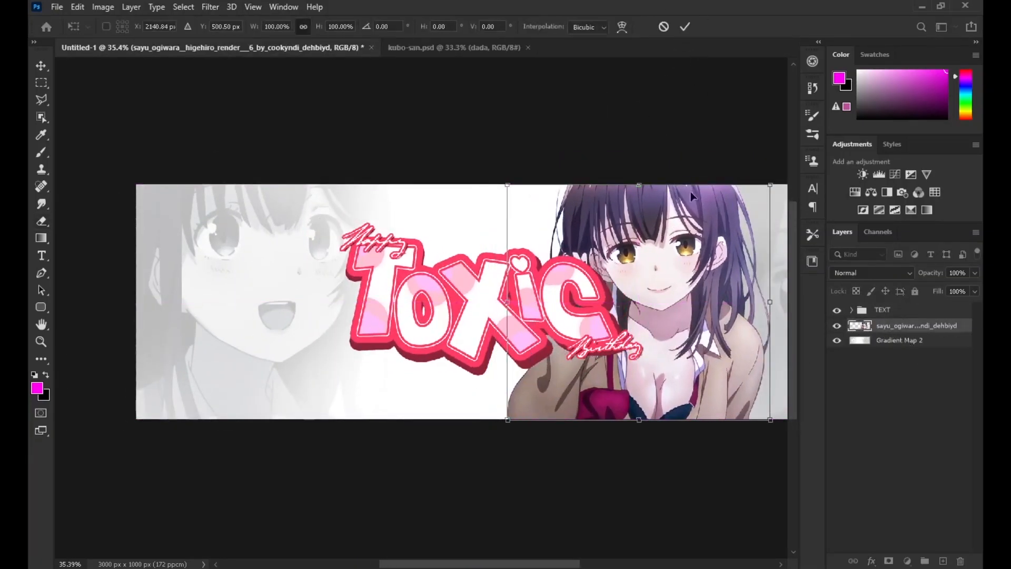
scroll(513, 292, "down", 2)
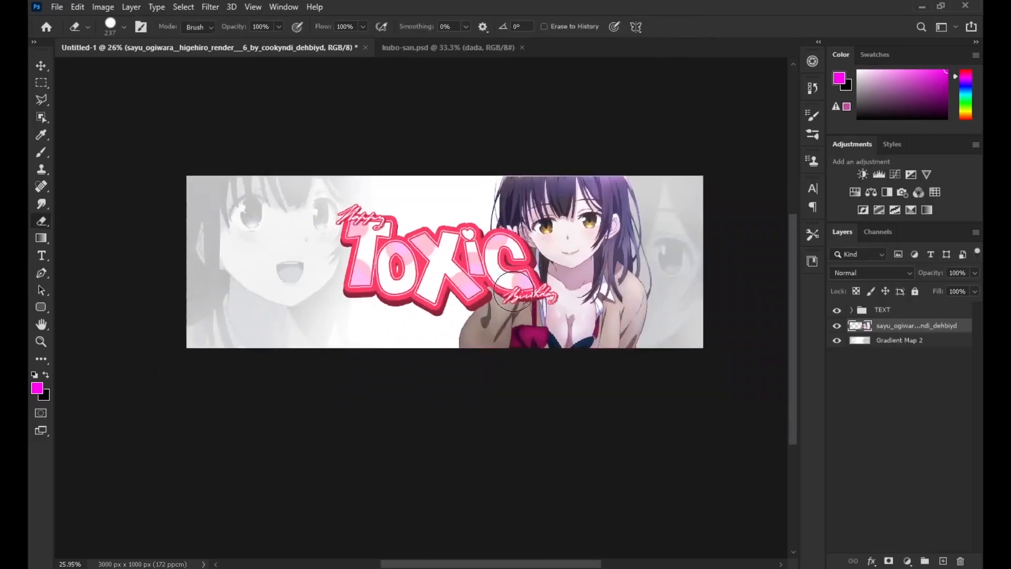
scroll(513, 291, "up", 3)
Try to enlarge, slightly rotate and nudge the color portrait behind the lettering's C
key("ctrl+t")
left_click_drag(707, 137, 714, 131)
left_click_drag(743, 103, 738, 98)
left_click_drag(656, 163, 657, 170)
left_click(685, 27)
key("ctrl+z")
Scale the color portrait behind the C to 102.33%
key("ctrl+t")
left_click_drag(706, 139, 712, 132)
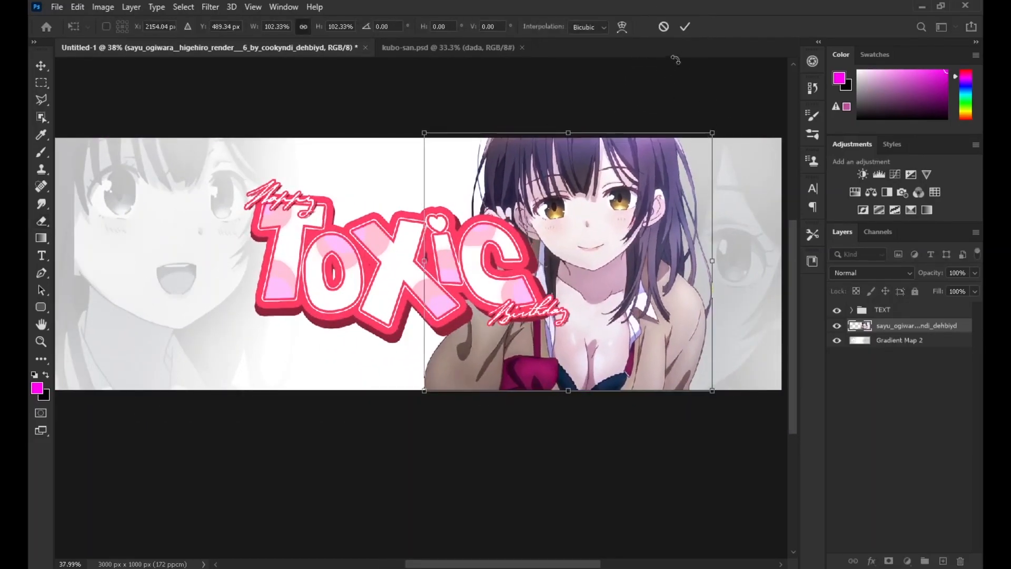
left_click(684, 27)
scroll(595, 191, "down", 4)
scroll(558, 237, "up", 1)
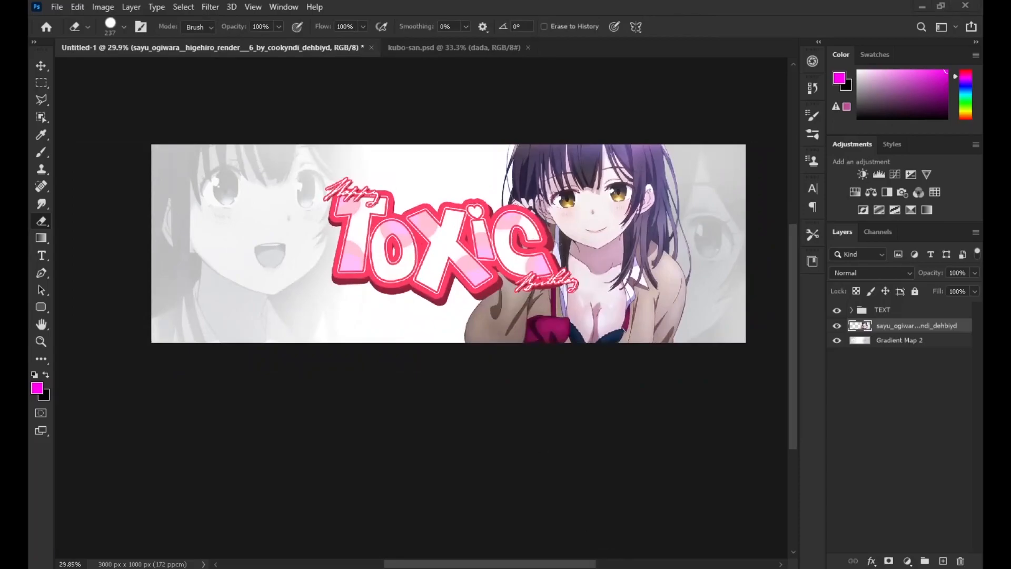
Place the sayu_ogiwara render 4 image at 15.26% over the banner's left side and erase its credit text
left_click_drag(514, 292, 359, 291)
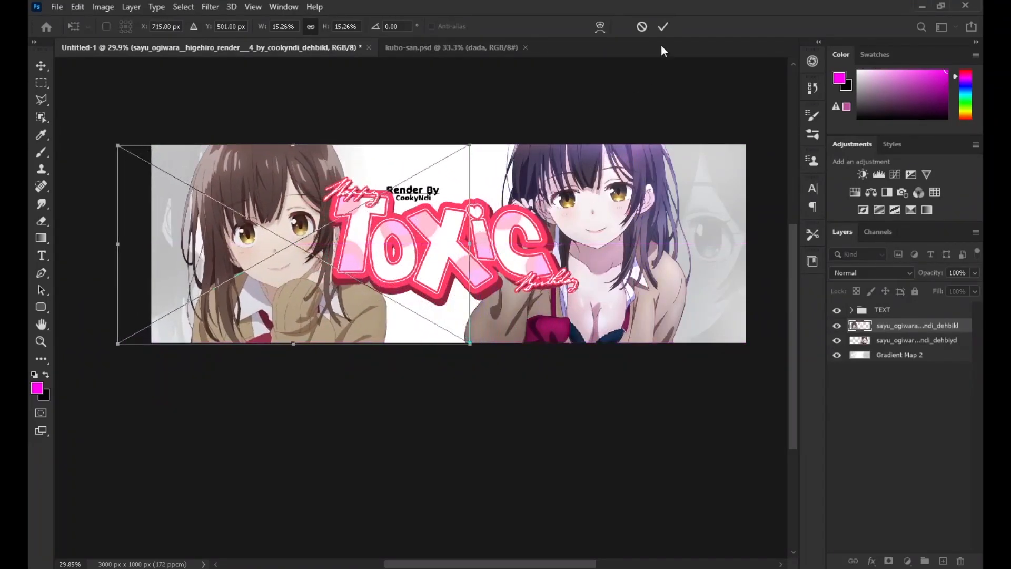
left_click(663, 26)
key("e")
scroll(383, 191, "up", 1)
Enlarge the brown-haired left portrait slightly and nudge it left, showing the rulers only during the adjustment
key("ctrl+r")
key("ctrl+t")
left_click_drag(414, 247, 417, 239)
mouse_move(360, 309)
left_mouse_down()
mouse_move(349, 311)
mouse_move(384, 309)
mouse_move(357, 309)
left_mouse_up()
left_click(684, 27)
key("ctrl+r")
scroll(637, 227, "down", 1)
scroll(637, 227, "up", 2)
scroll(487, 287, "down", 4)
Select the TEXT group with both color portraits and center them together at X 1500 px, Y 500 px
left_click(889, 311, "shift")
left_click(891, 340, "shift")
left_click(890, 310, "ctrl")
key("ctrl+t")
left_click_drag(625, 320, 640, 319)
left_click(685, 27)
scroll(559, 279, "up", 4)
key("ctrl+t")
left_click_drag(555, 299, 552, 304)
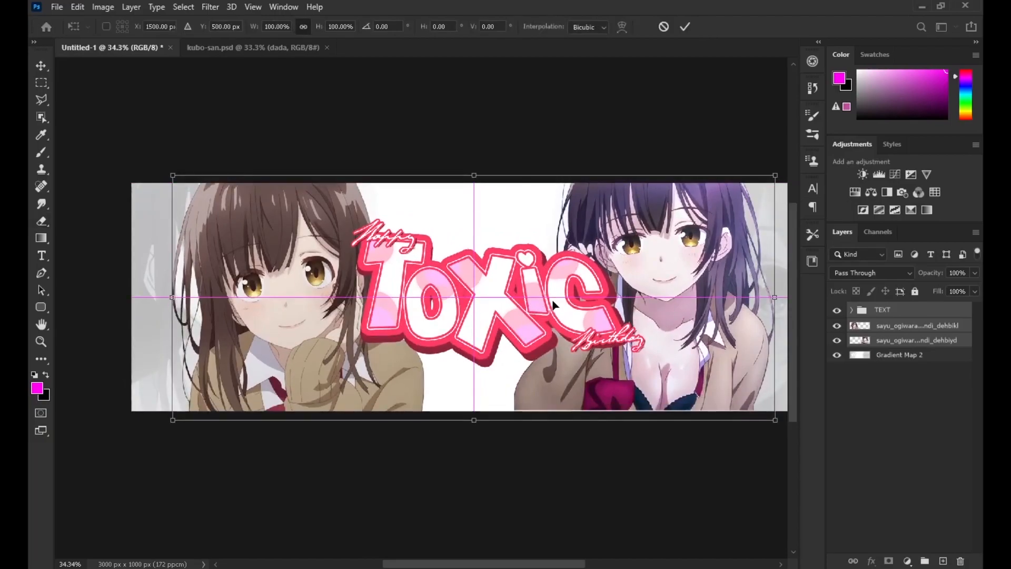
left_click_drag(477, 420, 485, 414)
left_click(684, 26)
scroll(526, 265, "down", 2)
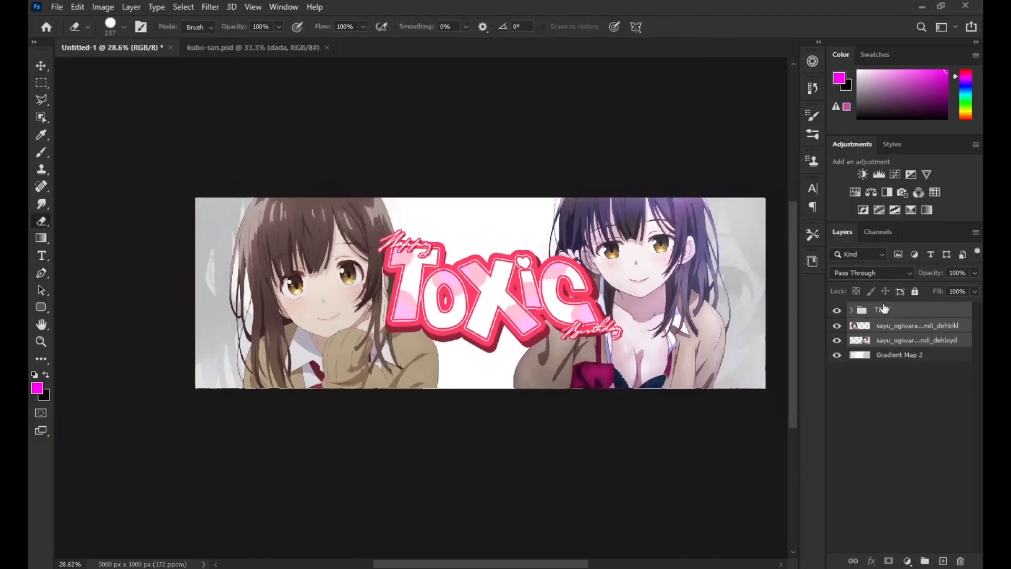
Scale the TEXT group to 105.89%, rotate it -4.15° and place it at X 1604 px, Y 536 px
left_click(885, 311)
scroll(535, 319, "up", 1)
key("ctrl+t")
mouse_move(512, 302)
left_mouse_down()
mouse_move(503, 344)
mouse_move(499, 313)
left_mouse_up()
left_click_drag(615, 374, 624, 379)
left_click_drag(658, 304, 657, 291)
left_click_drag(577, 311, 588, 306)
left_click_drag(639, 362, 645, 365)
left_click_drag(605, 302, 610, 302)
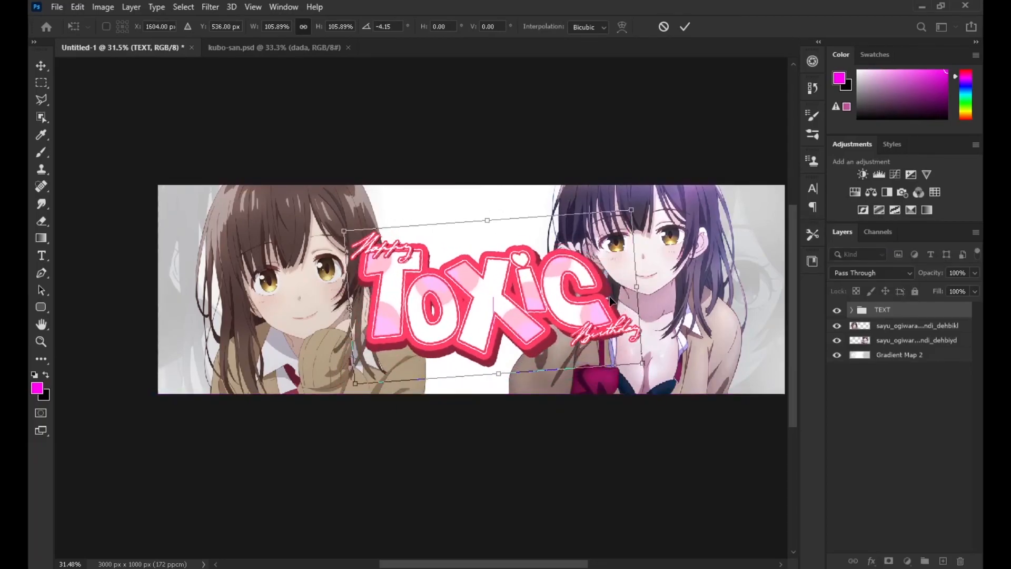
key("Return")
scroll(599, 286, "up", 2)
Filter the brown-haired left portrait into darker, cooler purple tones matching the right one
left_click(916, 328)
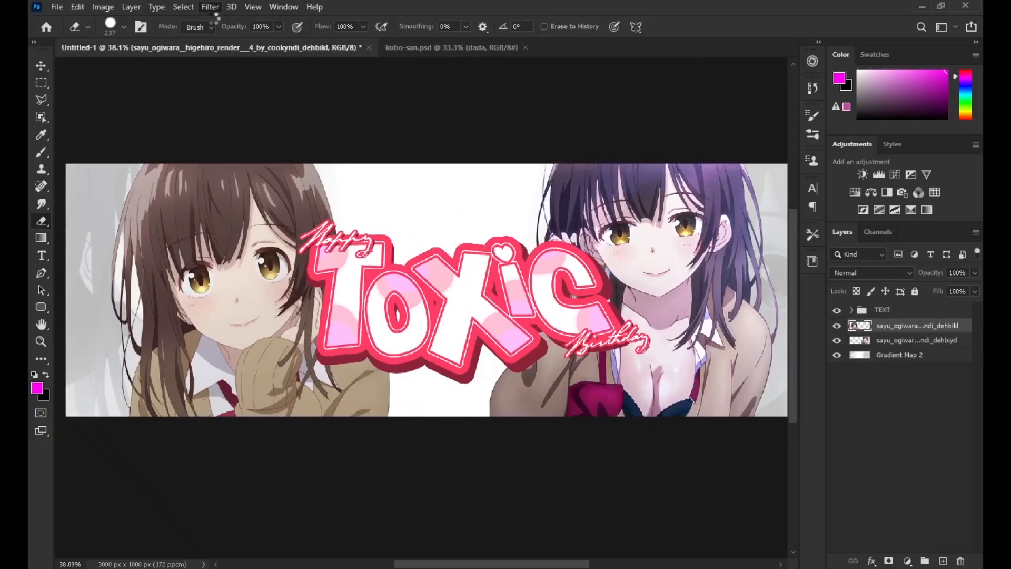
left_click_drag(451, 266, 498, 250)
scroll(421, 264, "up", 1)
scroll(305, 295, "down", 1)
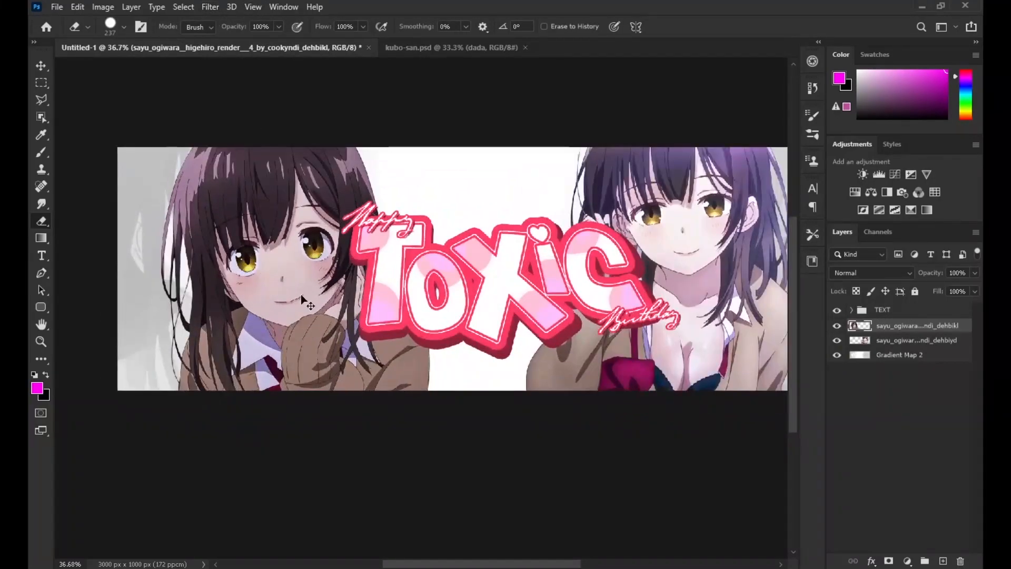
Move the left color portrait slightly further left, away from the lettering
key("ctrl+t")
left_click_drag(295, 284, 285, 282)
key("Return")
scroll(433, 268, "up", 1)
scroll(433, 257, "down", 3)
scroll(433, 257, "up", 4)
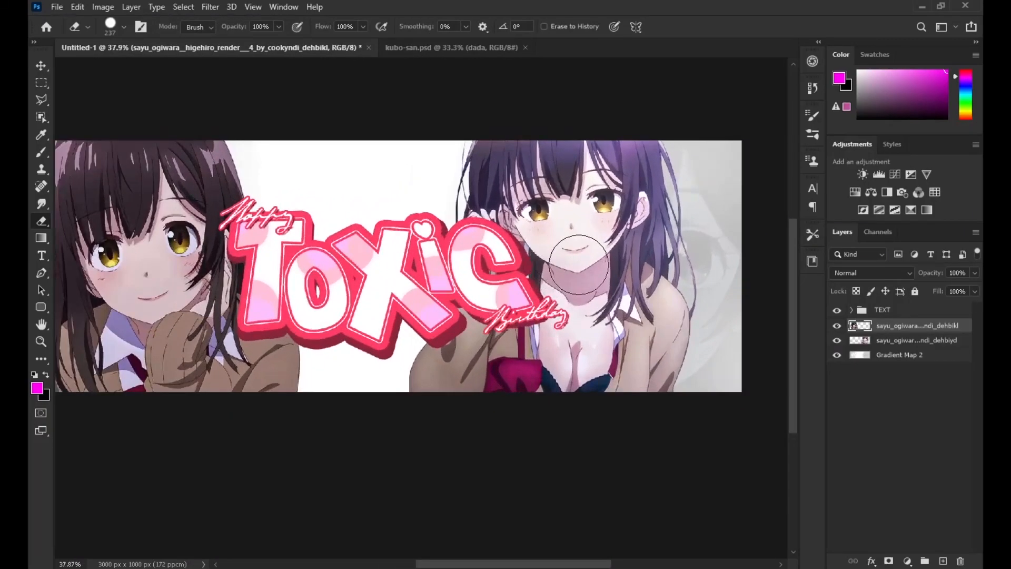
scroll(340, 296, "down", 1)
scroll(364, 286, "up", 1)
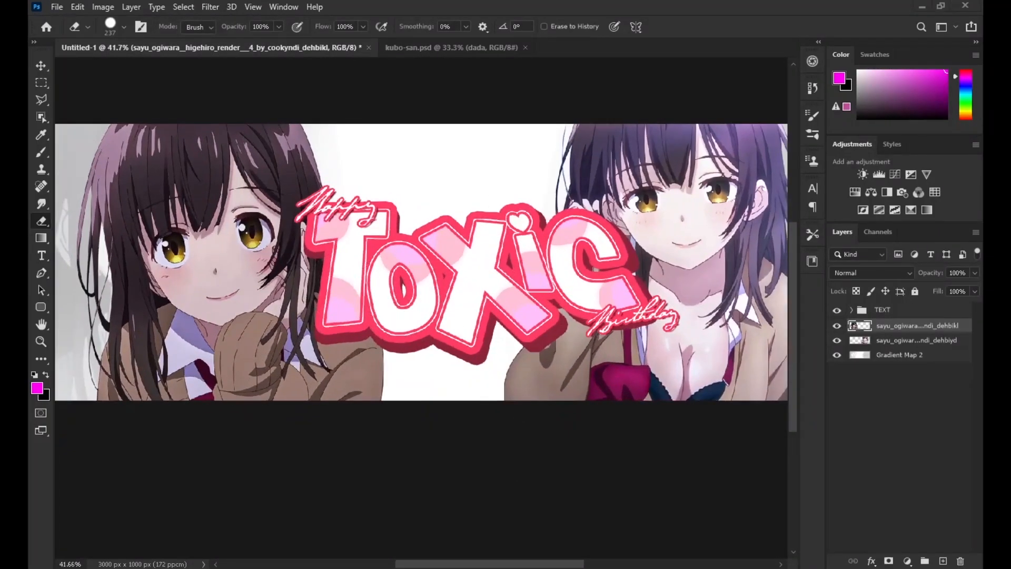
Place the picture of the girl resting her chin on her hand, scaled down above the X and i behind the lettering
left_click_drag(501, 463, 501, 441)
left_click_drag(322, 123, 357, 171)
left_click_drag(437, 316, 484, 212)
left_click_drag(404, 68, 435, 115)
mouse_move(490, 200)
left_mouse_down()
mouse_move(478, 182)
mouse_move(508, 193)
left_mouse_up()
left_click_drag(442, 106, 448, 113)
left_click(663, 26)
Select the girl in the newly placed picture with the Object Selection tool
scroll(539, 159, "up", 8)
key("w")
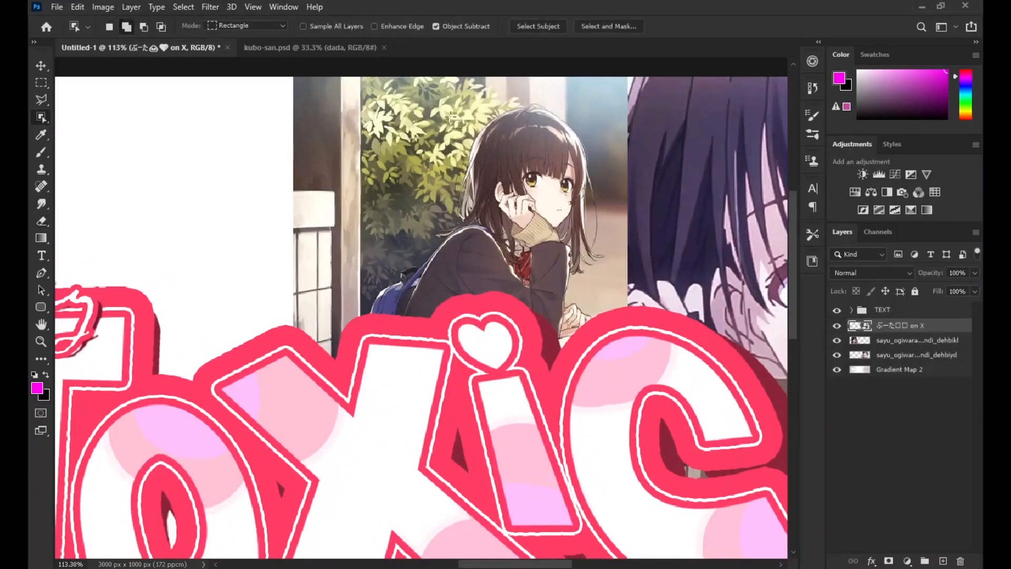
scroll(542, 236, "up", 4)
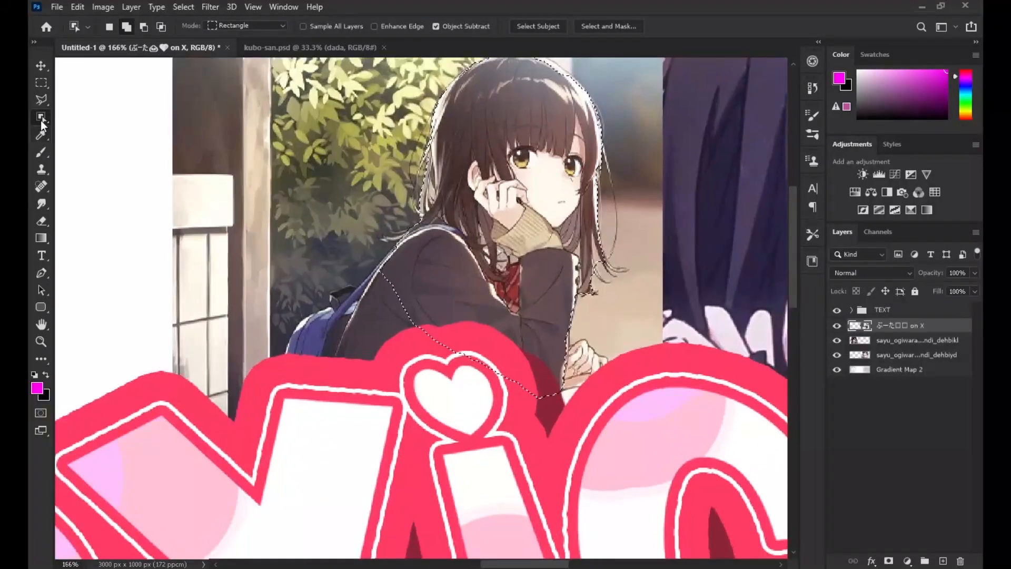
Extend the girl's selection over her blue bag with the Quick Selection tool at a reduced brush size
key("shift+w")
scroll(387, 260, "up", 2)
key("bracketleft")
key("bracketleft")
scroll(317, 317, "up", 2)
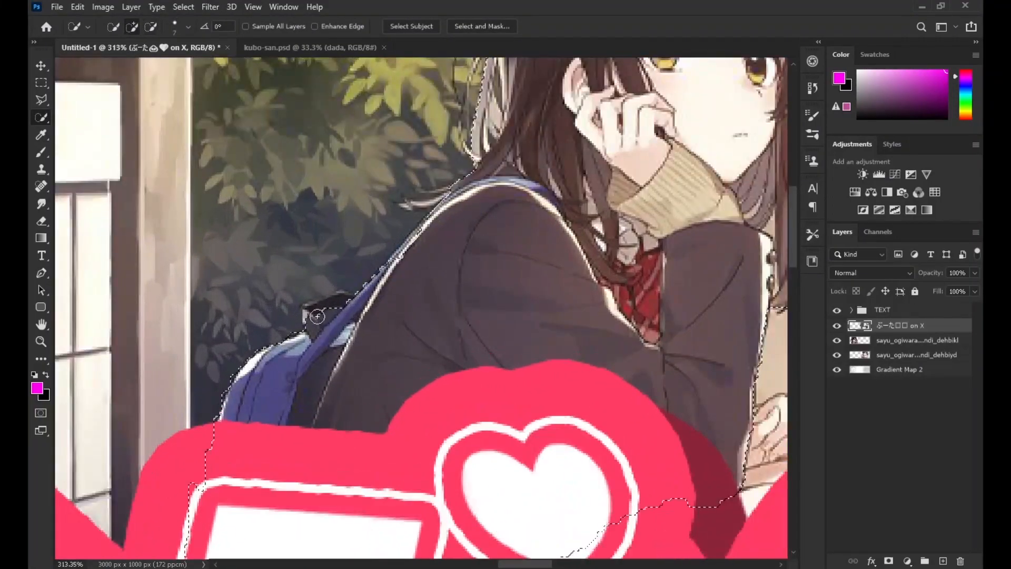
Refine the selection edge along the girl's bag strap, shoulder and loose hair with the Polygonal Lasso
key("l")
scroll(327, 345, "up", 2)
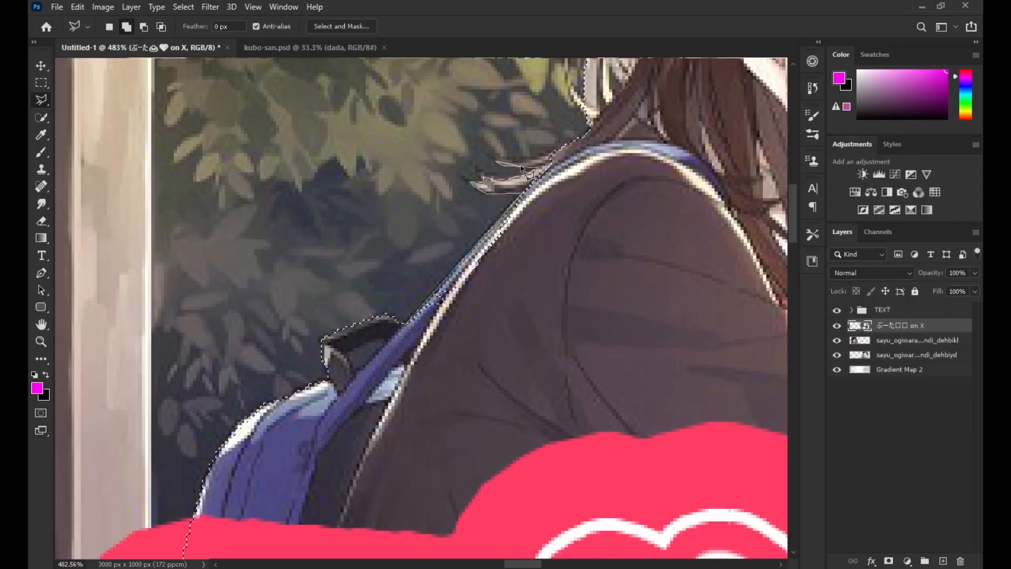
left_click_drag(603, 175, 519, 287)
scroll(520, 287, "up", 2)
left_click_drag(521, 105, 478, 319)
scroll(478, 319, "up", 2)
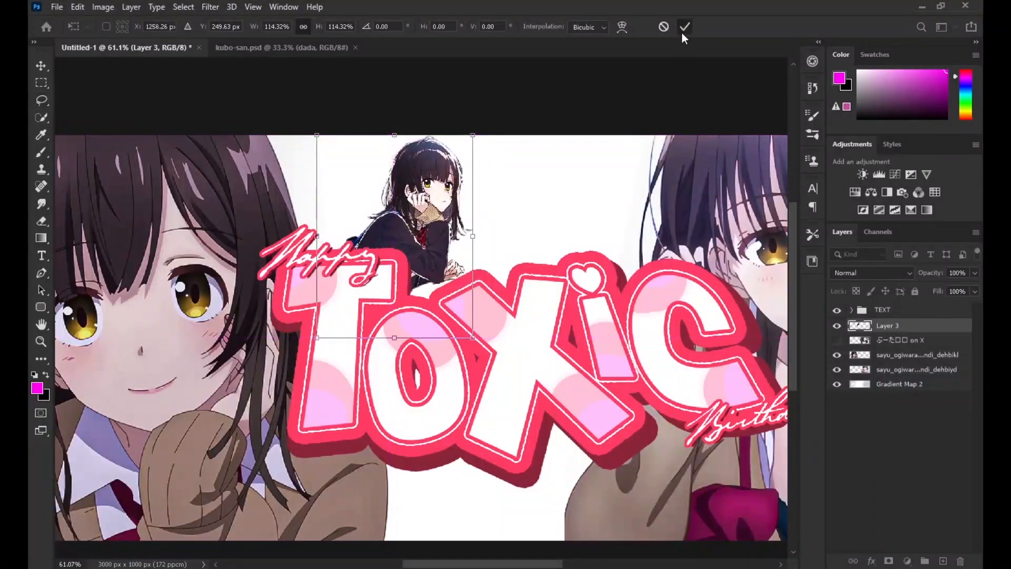
Scale the cut-out girl to 114.32% and place her above the T and o behind the lettering
left_click(682, 30)
scroll(607, 241, "down", 4)
scroll(606, 241, "up", 1)
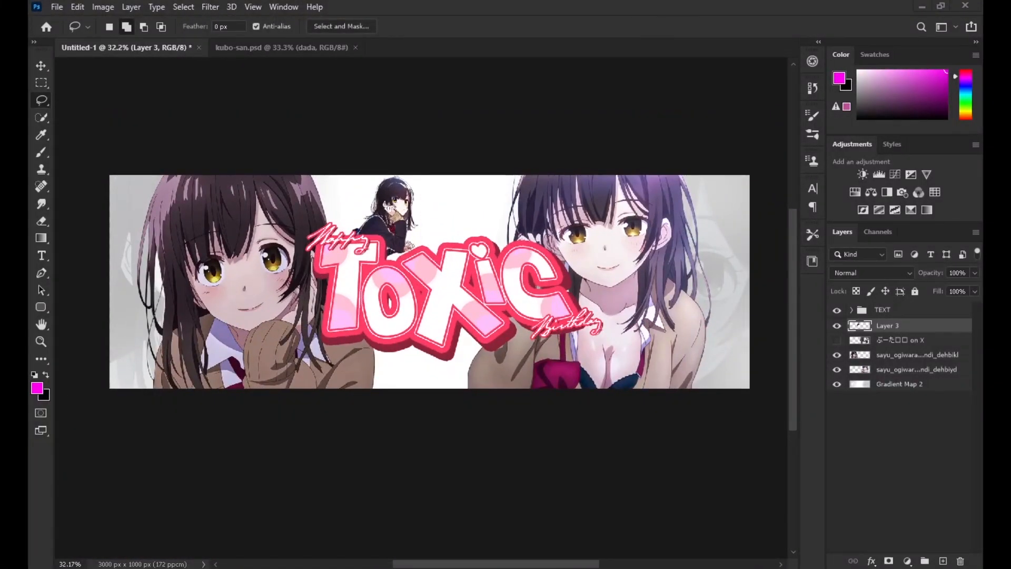
Enlarge the placed teal-haired character picture in the banner's middle and stack its layer just above the faded background
left_click_drag(448, 348, 633, 347)
left_click_drag(676, 282, 780, 283)
left_click_drag(696, 309, 508, 358)
left_click_drag(593, 333, 551, 347)
left_click_drag(602, 360, 626, 359)
left_click_drag(314, 360, 308, 359)
left_click(662, 27)
left_click_drag(881, 329, 869, 392)
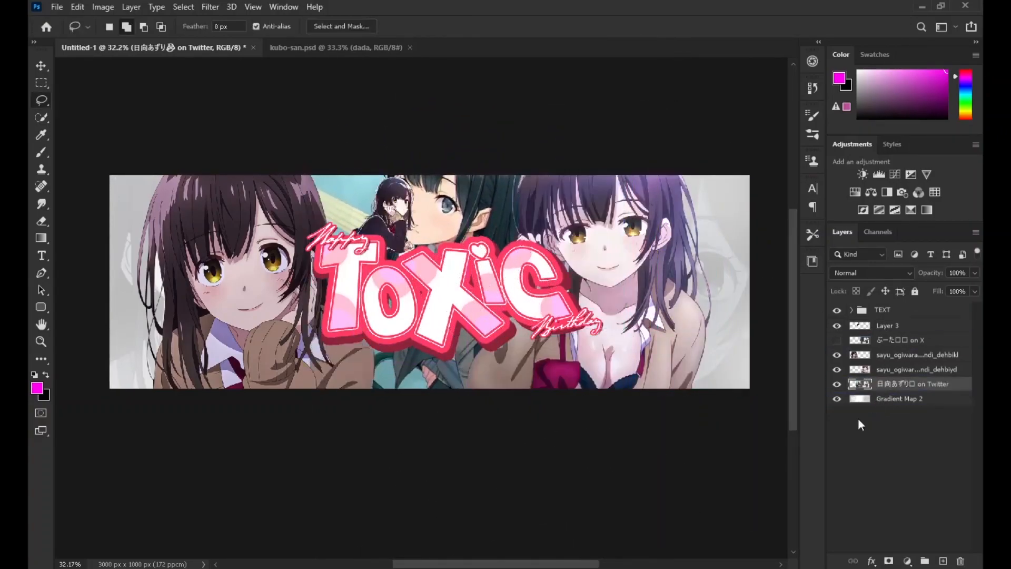
Add a Gradient Map clipped to the teal-haired character picture and set it to black and white
scroll(676, 380, "down", 1)
left_click(922, 543)
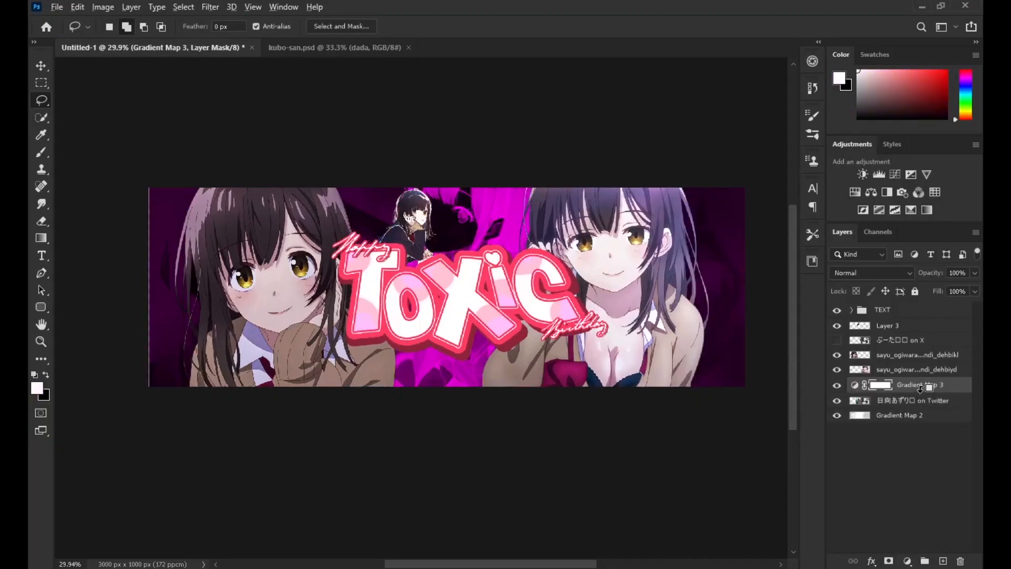
left_click(930, 391, "alt")
left_click(689, 149)
left_click(819, 150)
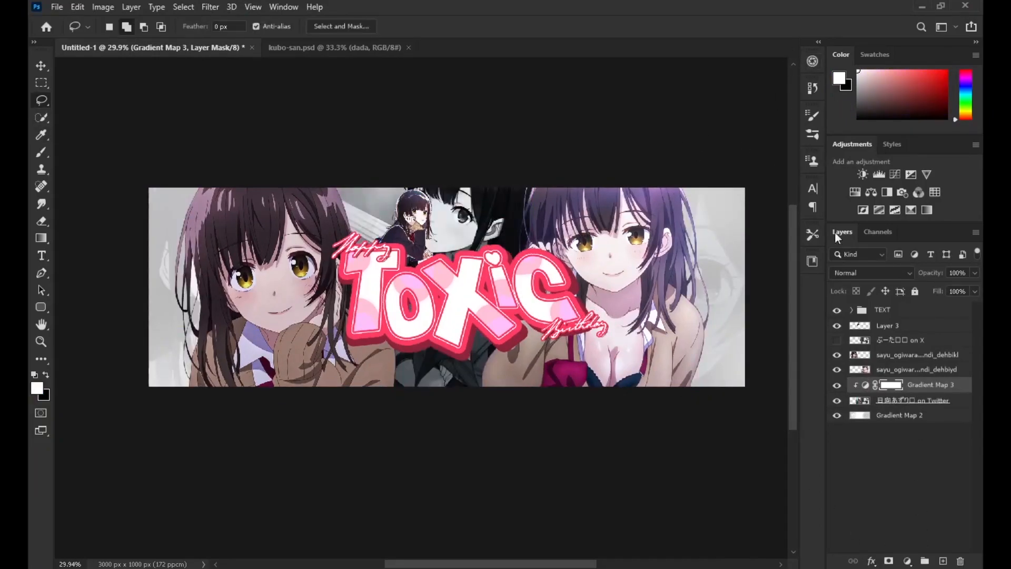
Merge the gradient map with its picture and set the merged layer's opacity to 20%
left_click(922, 399, "shift")
key("ctrl+e")
left_click_drag(971, 272, 924, 287)
scroll(550, 268, "up", 4)
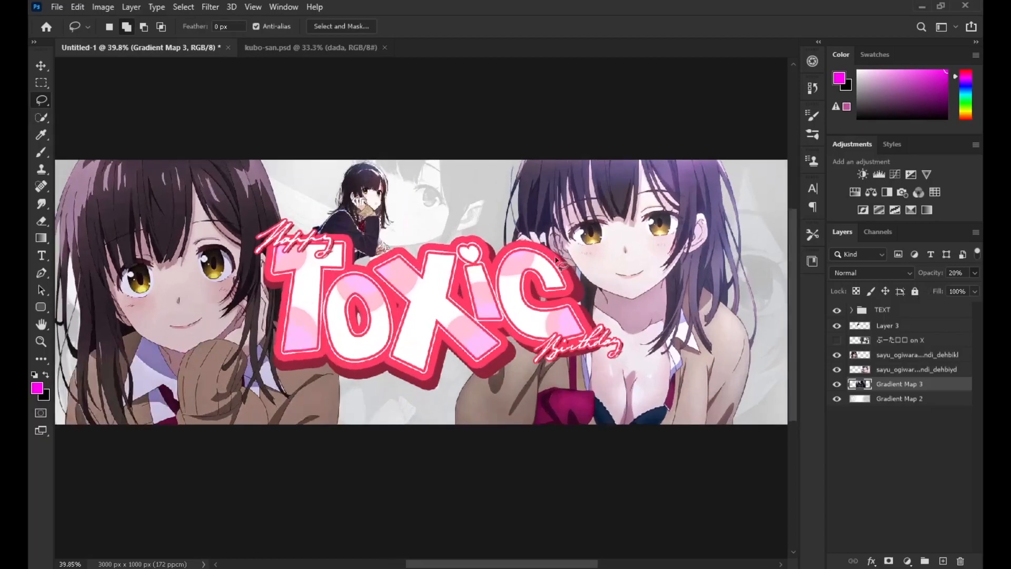
scroll(527, 267, "down", 4)
scroll(491, 267, "up", 3)
scroll(500, 281, "down", 3)
scroll(509, 293, "up", 2)
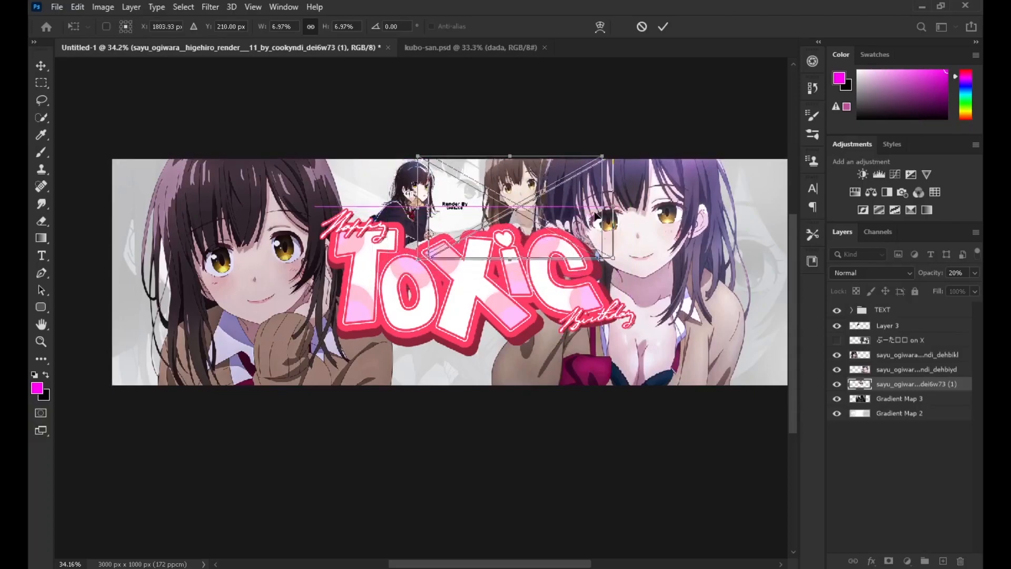
left_click_drag(597, 215, 590, 216)
left_click_drag(606, 206, 786, 224)
scroll(611, 231, "down", 3)
left_click_drag(646, 232, 428, 266)
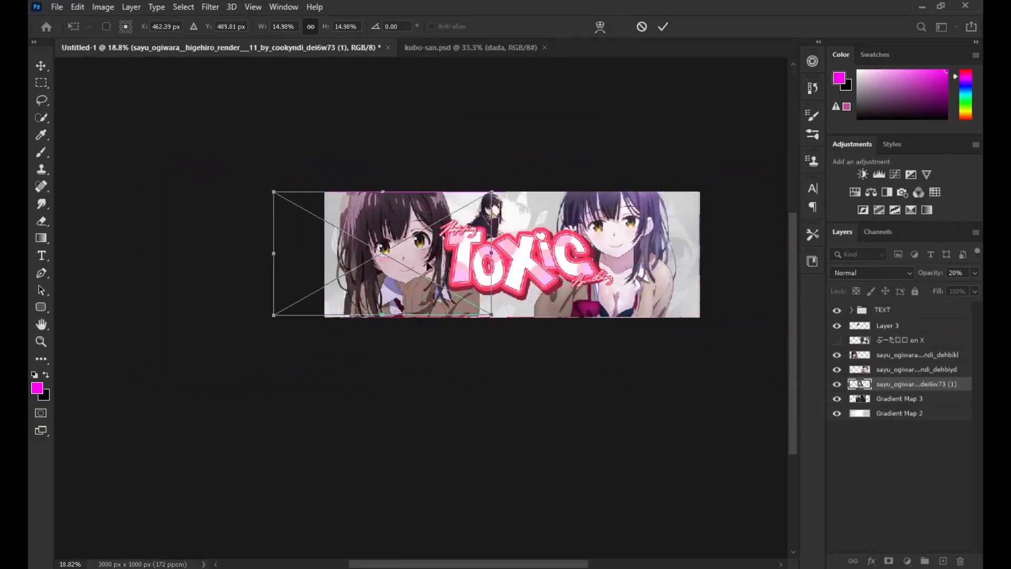
key("Escape")
scroll(475, 201, "up", 3)
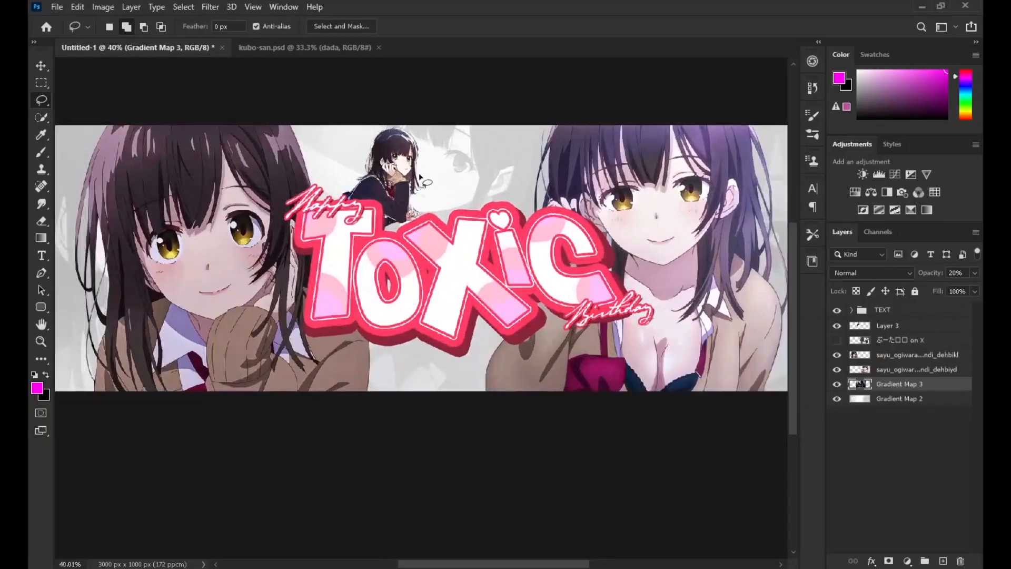
scroll(355, 205, "down", 2)
scroll(363, 204, "down", 4)
scroll(422, 197, "up", 3)
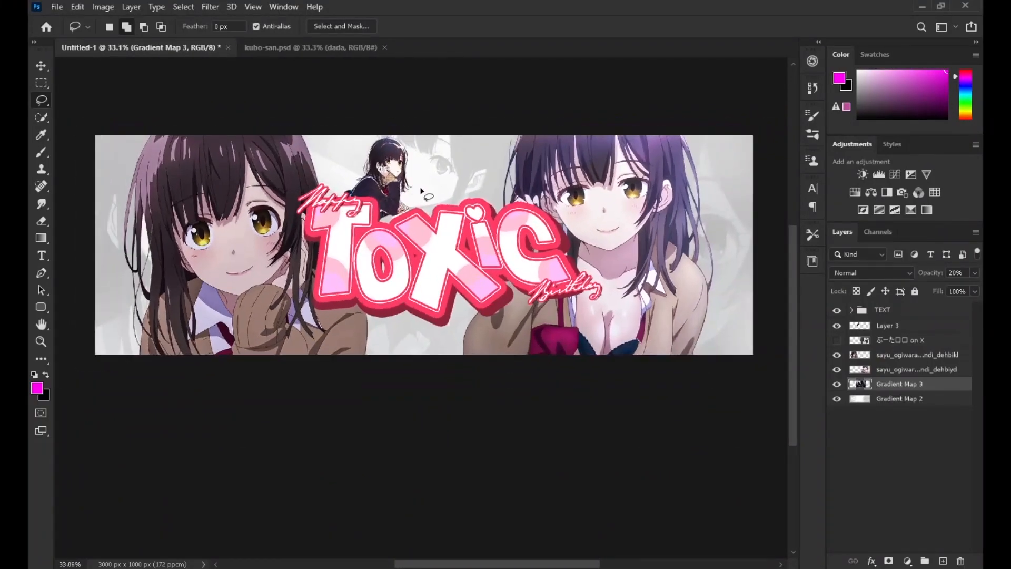
scroll(518, 201, "down", 3)
scroll(511, 206, "up", 3)
Hide the brown-haired color portrait and soften the hard edge in the faded background with a 572 px eraser at 29% flow
left_click(837, 354)
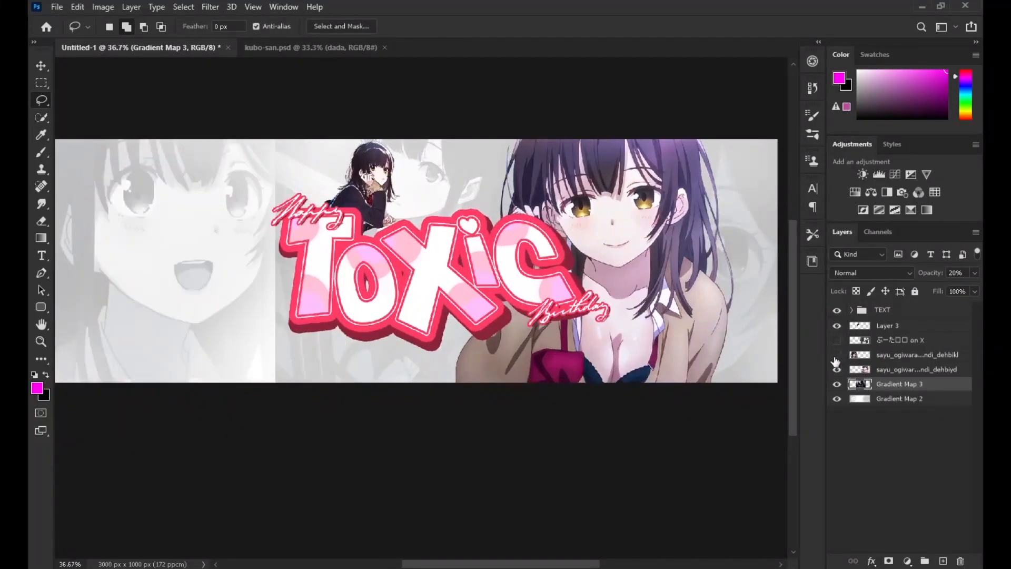
scroll(453, 254, "up", 1)
key("e")
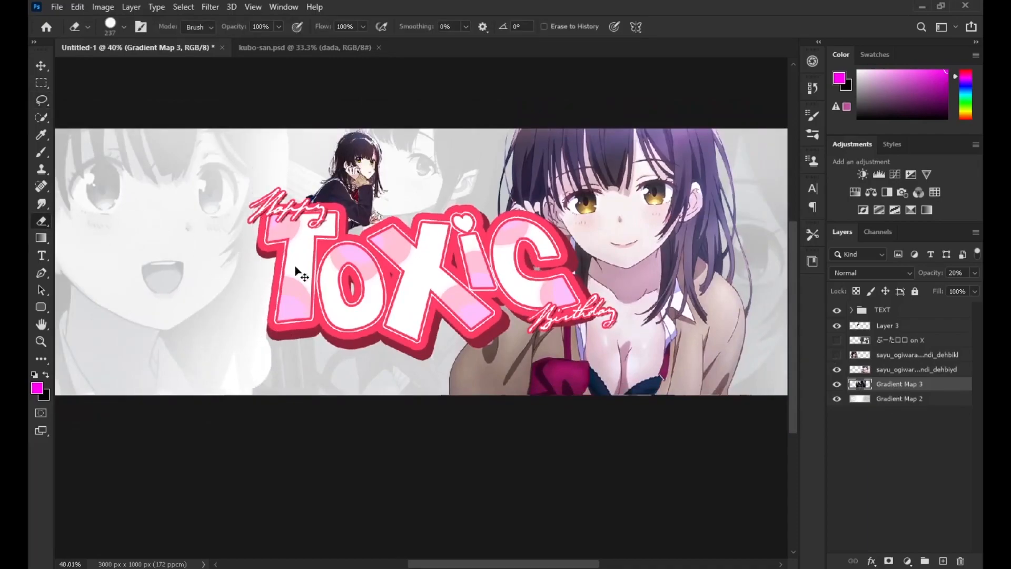
mouse_move(248, 194)
left_mouse_down()
mouse_move(256, 377)
mouse_move(240, 256)
left_mouse_up()
scroll(474, 311, "down", 4)
scroll(463, 283, "up", 3)
scroll(453, 283, "down", 3)
scroll(237, 275, "up", 2)
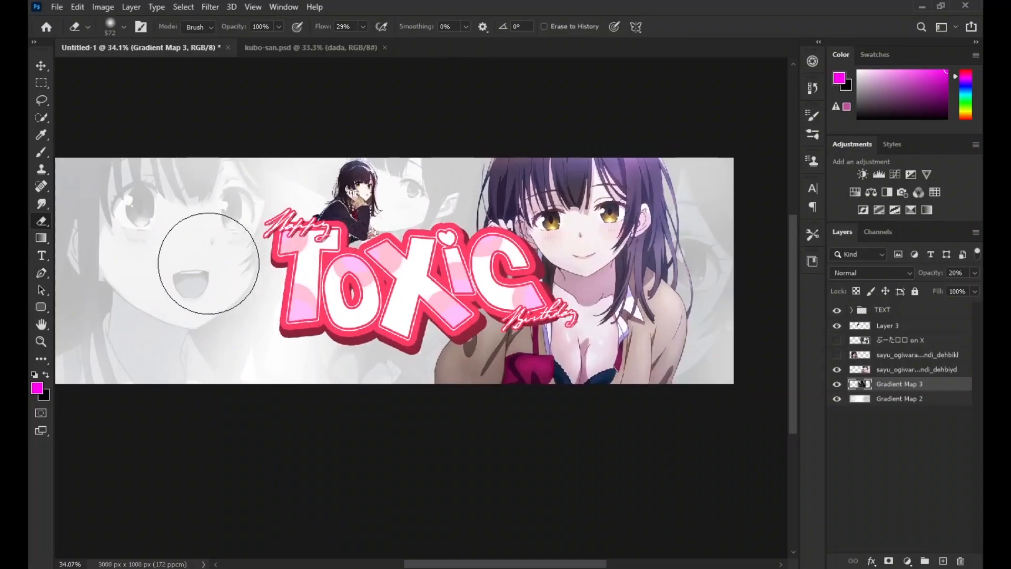
scroll(316, 279, "down", 2)
scroll(253, 268, "up", 2)
scroll(320, 252, "up", 2)
scroll(443, 276, "down", 4)
scroll(474, 280, "up", 1)
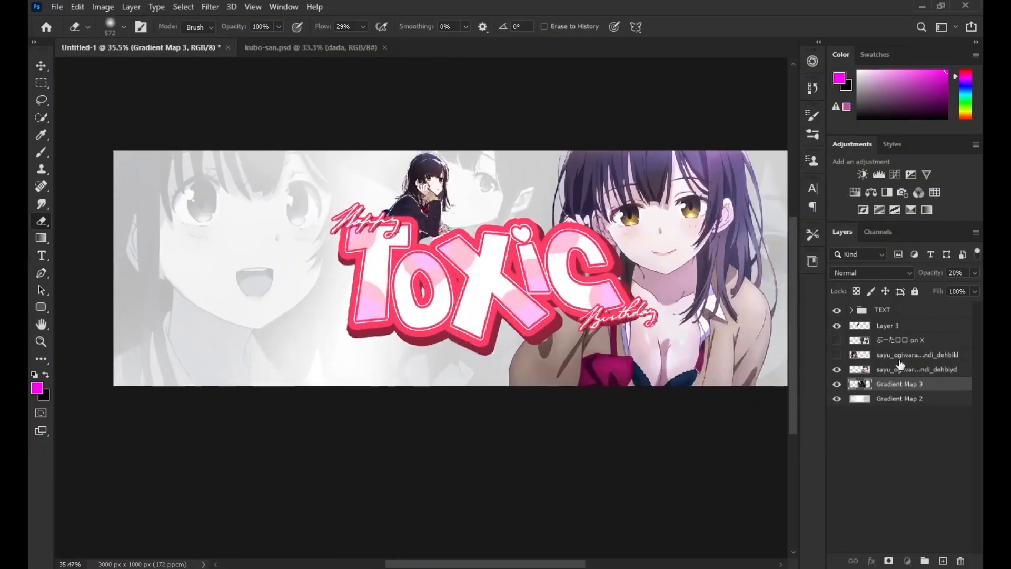
Move the purple-haired color portrait from the banner's right end to its left end, beside the lettering
left_click(916, 370)
key("ctrl+t")
left_click_drag(702, 313, 302, 316)
left_click(684, 27)
scroll(680, 63, "down", 2)
scroll(553, 284, "up", 1)
scroll(584, 269, "down", 1)
scroll(626, 269, "up", 1)
Erase the hard vertical edge in the faded background on the banner's right side with the soft eraser
key("alt+bracketleft")
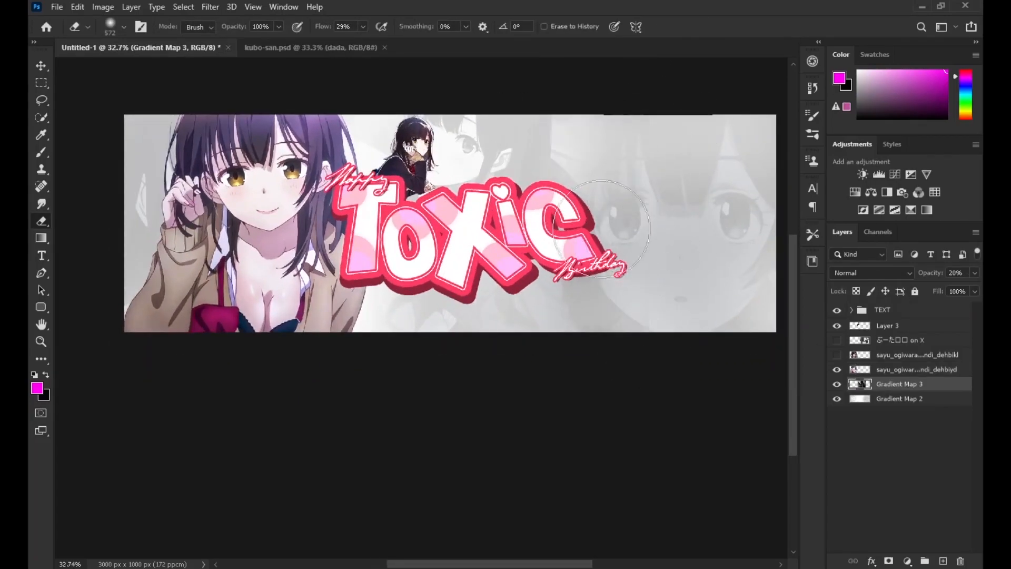
left_click_drag(590, 321, 644, 188)
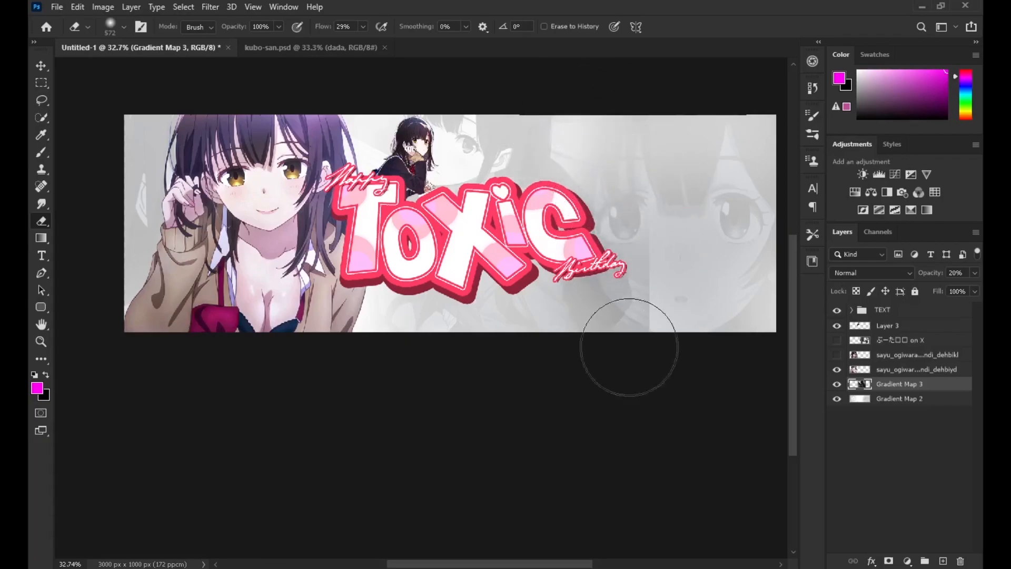
scroll(526, 184, "down", 3)
scroll(593, 255, "up", 3)
scroll(594, 258, "down", 3)
scroll(595, 266, "up", 3)
scroll(595, 266, "down", 4)
scroll(523, 187, "up", 3)
scroll(516, 173, "up", 1)
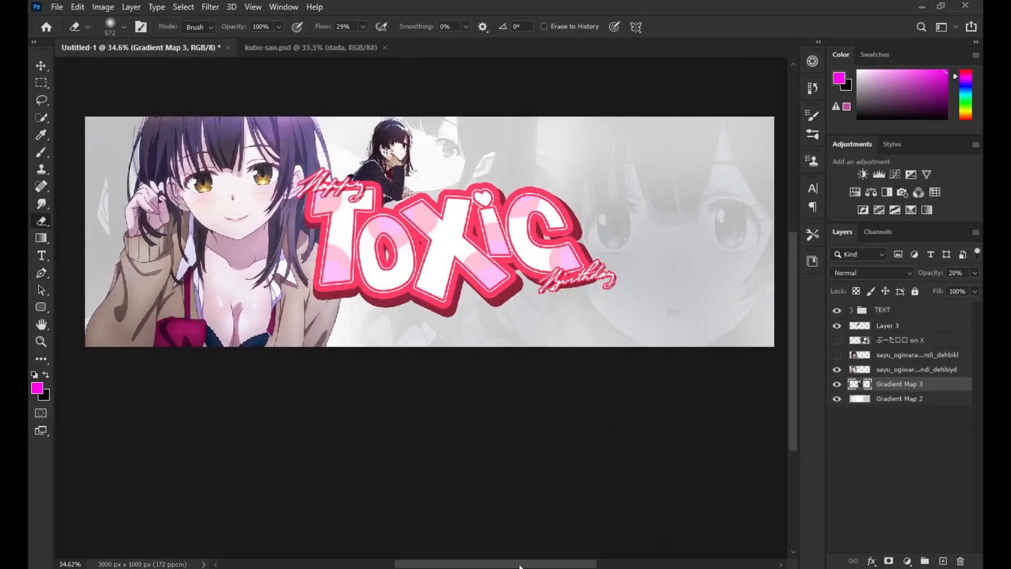
Show the brown-haired portrait again and move it to the banner's right end behind the lettering
left_click(837, 355)
left_click(916, 355)
key("ctrl+t")
left_click_drag(301, 290, 713, 290)
left_click_drag(655, 357, 687, 329)
left_click_drag(651, 116, 652, 108)
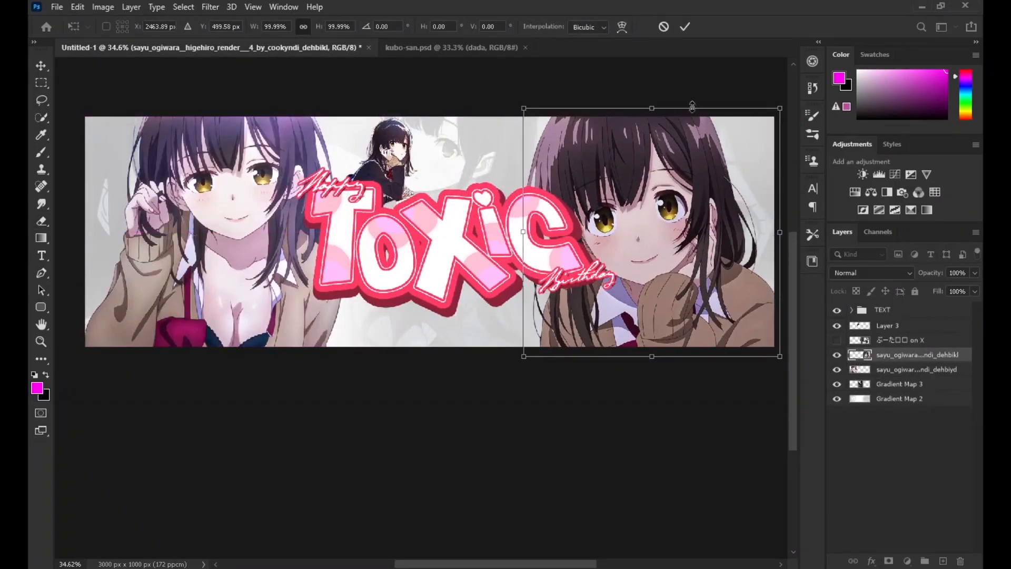
scroll(610, 132, "down", 2)
key("Return")
key("e")
scroll(461, 277, "up", 2)
scroll(461, 276, "down", 1)
Delete the hidden source picture layer of the girl resting her chin on her hand
left_click(867, 325)
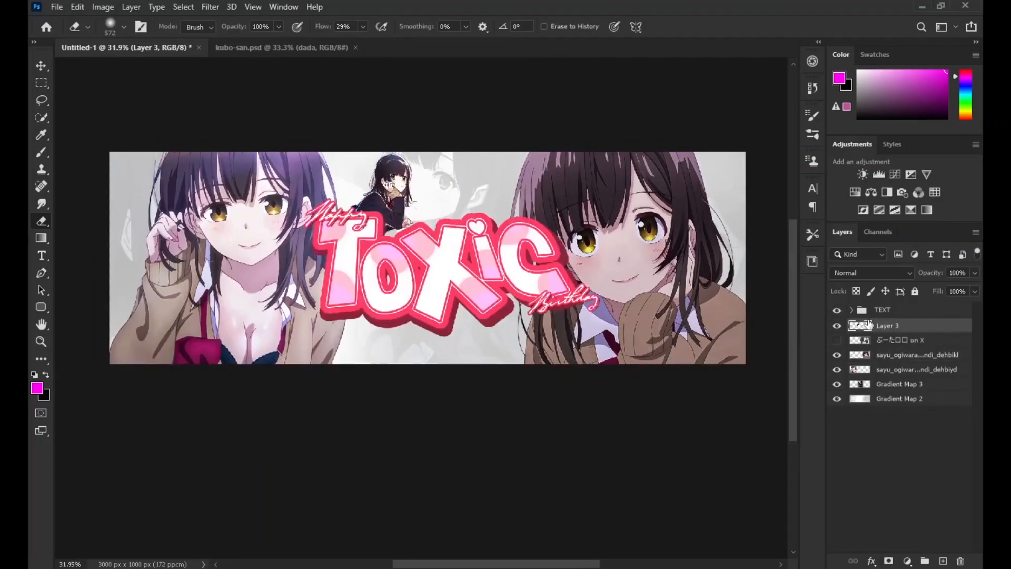
left_click(836, 340)
left_click(890, 340)
key("Delete")
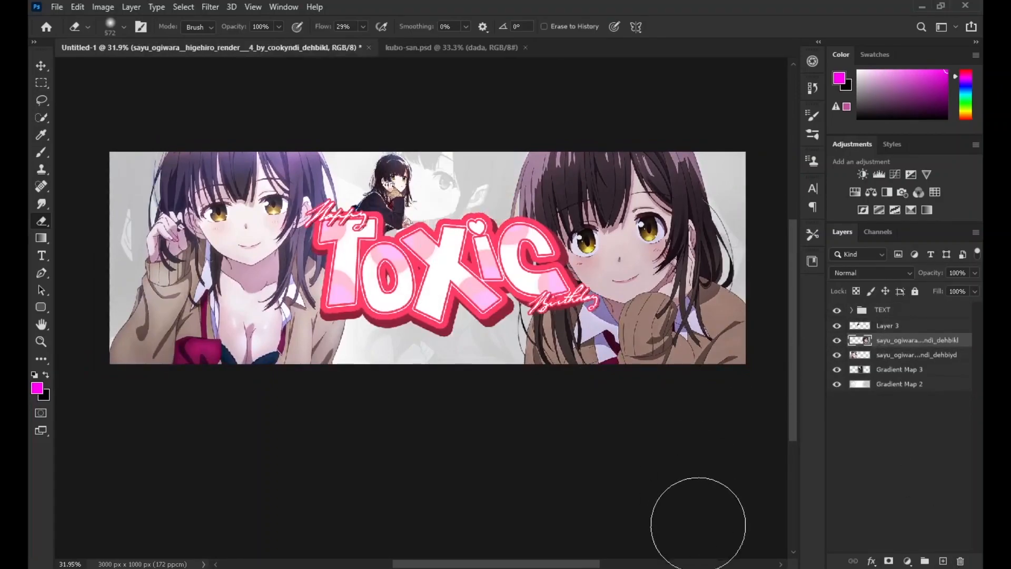
Add a new layer and prepare the brush with the lettering's red outline color
left_click(898, 311)
key("ctrl+shift+alt+n")
key("b")
left_click_drag(388, 232, 443, 234, "alt")
left_click_drag(213, 401, 386, 417)
key("ctrl+z")
mouse_move(161, 420)
left_mouse_down()
mouse_move(716, 411)
mouse_move(732, 420)
left_mouse_up()
key("ctrl+z")
key("ctrl+z")
Paint a red brush band along the banner's bottom edge on the new layer
scroll(200, 429, "down", 10)
left_click_drag(451, 433, 154, 427)
scroll(284, 425, "up", 7)
scroll(599, 403, "down", 3)
left_click_drag(184, 250, 582, 264)
key("ctrl+z")
left_click_drag(159, 235, 555, 241)
key("ctrl+z")
left_click_drag(170, 255, 579, 219)
key("ctrl+z")
Paint a wide red band across the banner's top and stack the paint layer beneath the color portraits
left_click_drag(183, 279, 575, 247)
left_click_drag(901, 396, 900, 377)
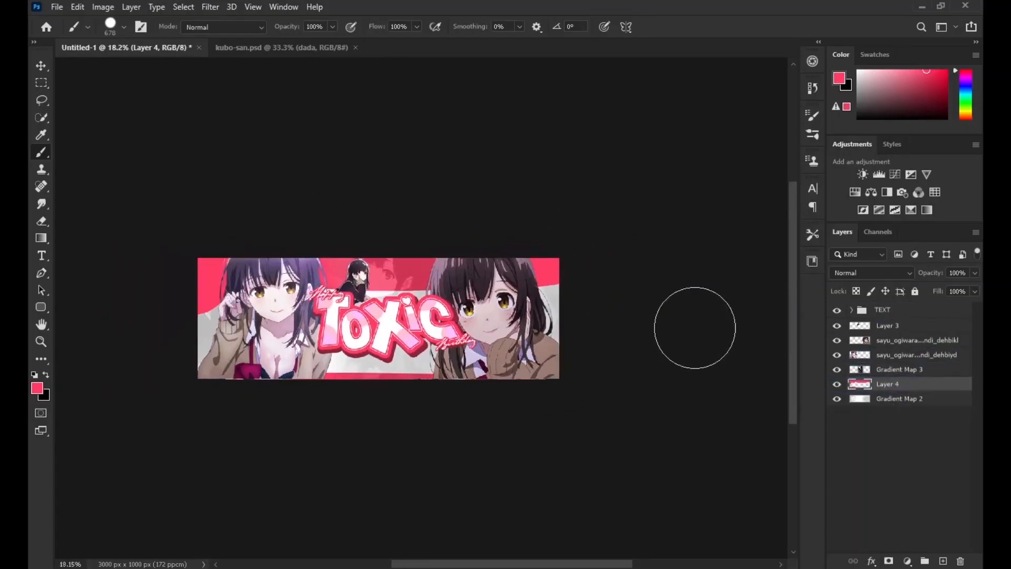
scroll(755, 327, "up", 3)
Merge the two faded grayscale background layers beneath the red paint layer
left_click(900, 384)
left_click(895, 398, "shift")
key("ctrl+e")
left_click(892, 370)
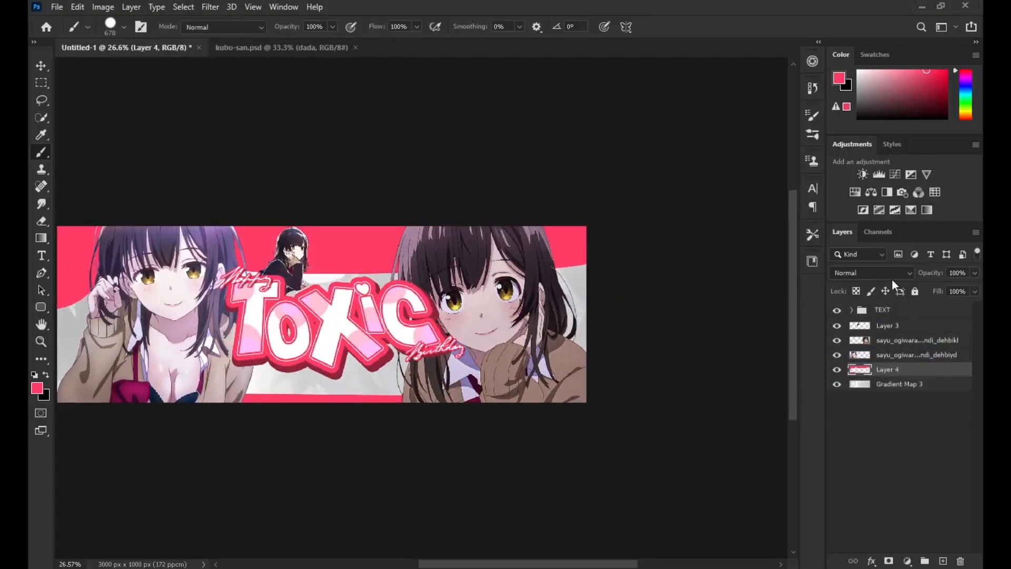
Set the red paint layer's blend mode to Overlay
scroll(762, 277, "down", 2)
left_click(842, 274)
left_click(841, 398)
left_click(898, 414)
key("ctrl+plus")
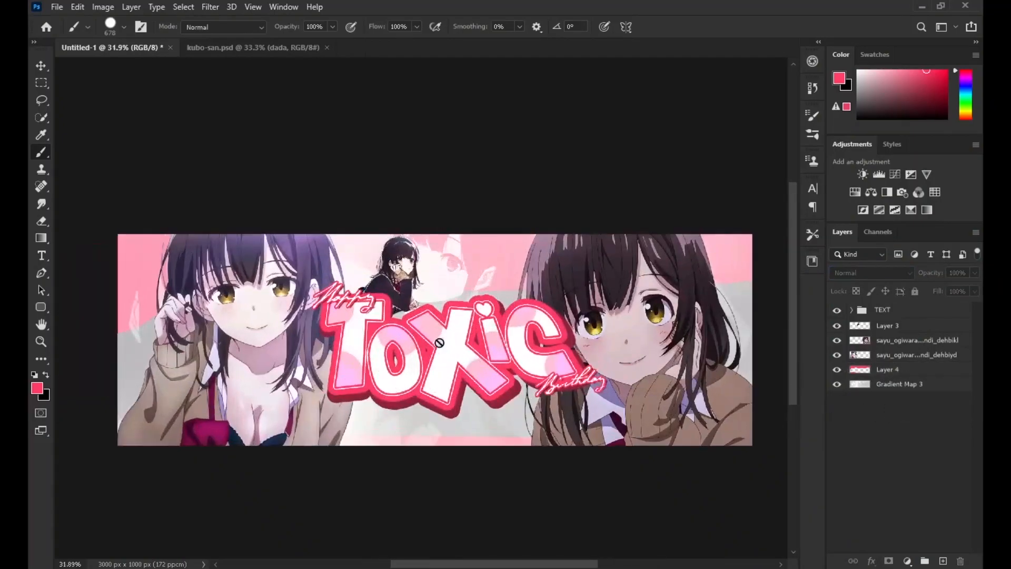
left_click(890, 369)
scroll(489, 361, "up", 1)
scroll(489, 361, "down", 2)
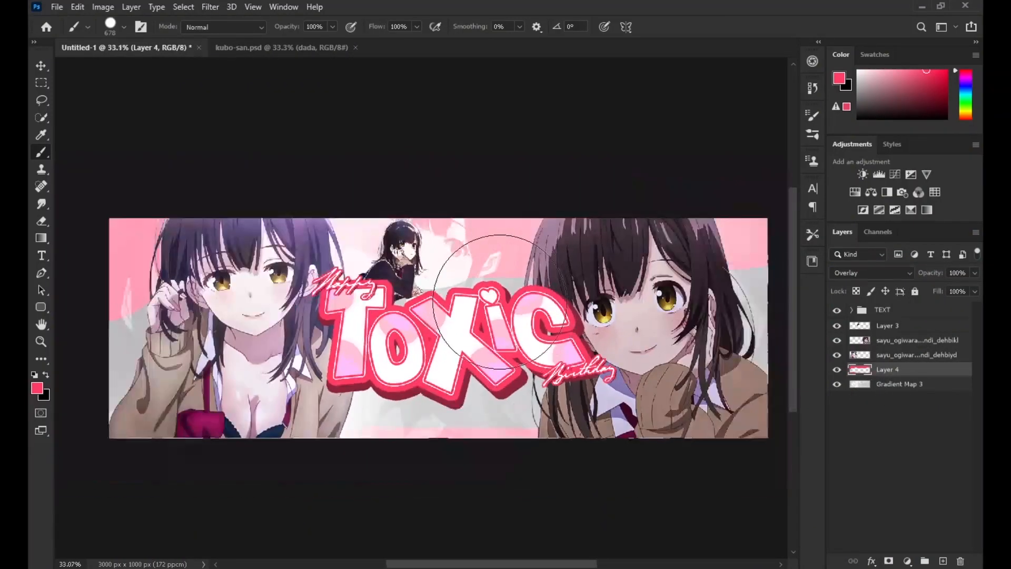
Cover the rest of the background with red on the Overlay layer and merge it into the grayscale background
scroll(473, 406, "up", 1)
scroll(473, 406, "up", 1)
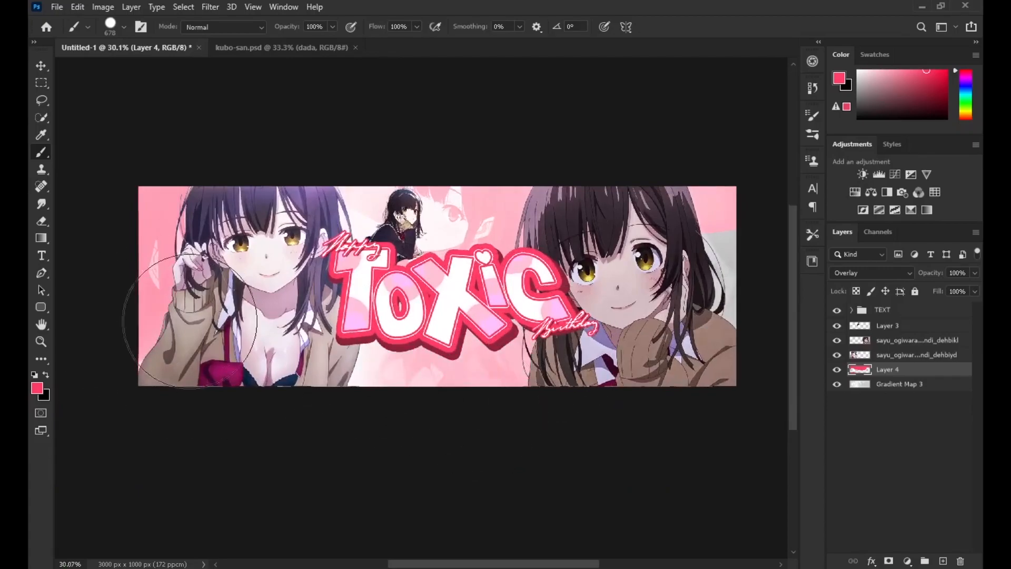
scroll(718, 280, "down", 1)
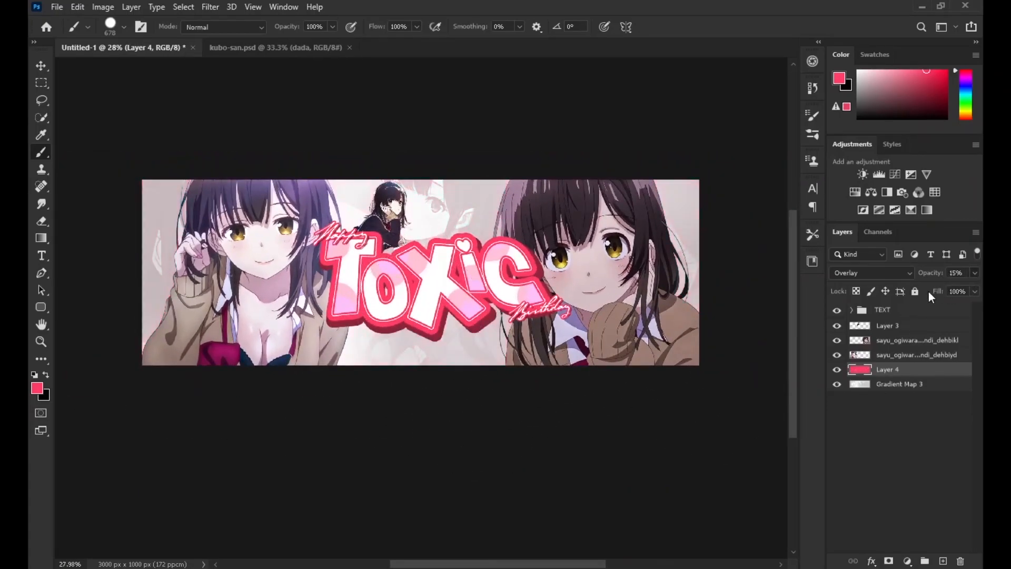
key("ctrl+e")
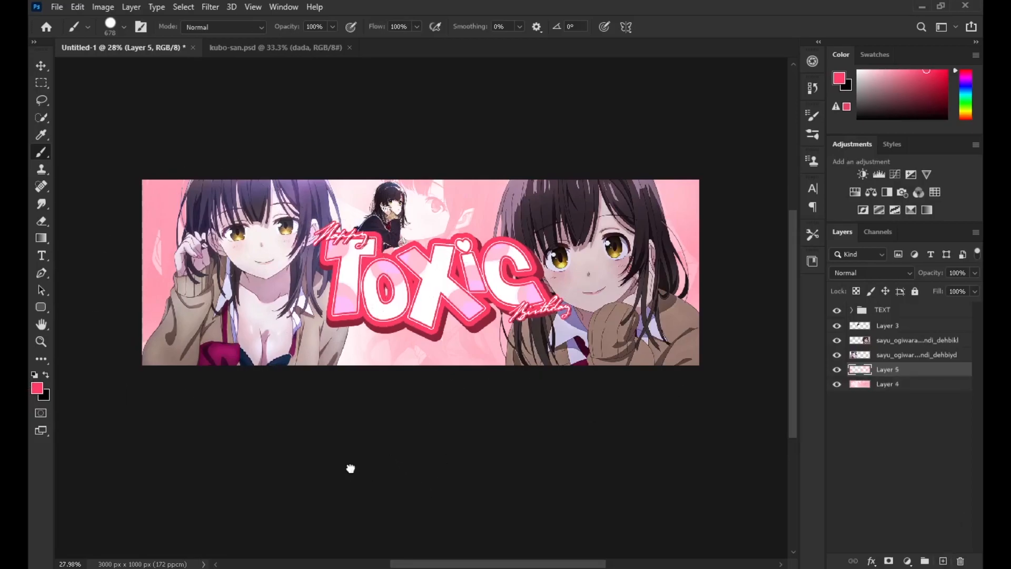
Paint red mist along the banner's bottom with a textured 993 px brush on a layer moved above the lettering
key(".")
mouse_move(348, 363)
left_mouse_down()
mouse_move(375, 382)
mouse_move(495, 387)
mouse_move(610, 376)
left_mouse_up()
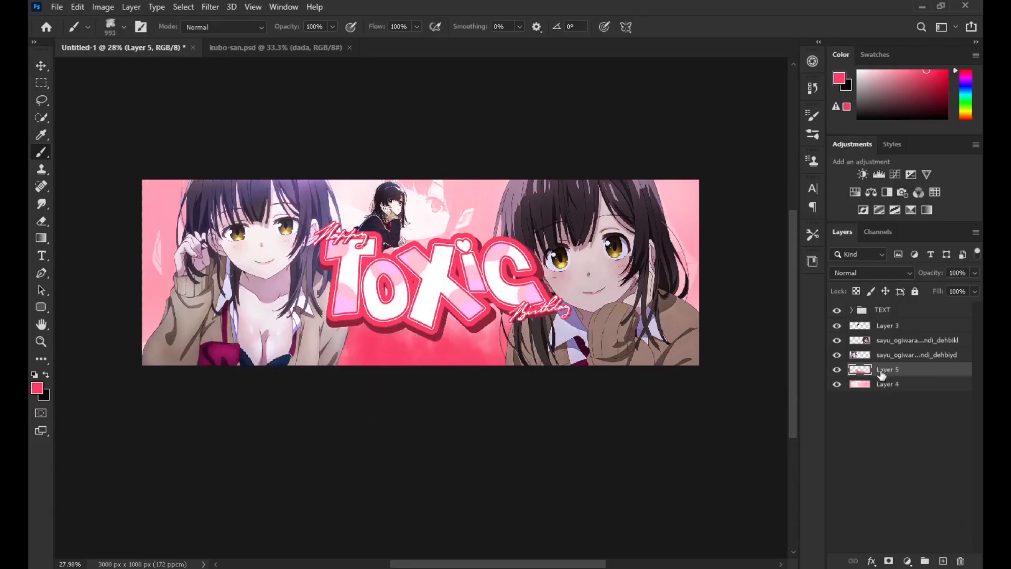
left_click_drag(881, 374, 883, 305)
mouse_move(727, 392)
left_mouse_down()
mouse_move(615, 381)
mouse_move(586, 395)
left_mouse_up()
left_click_drag(269, 408, 198, 377)
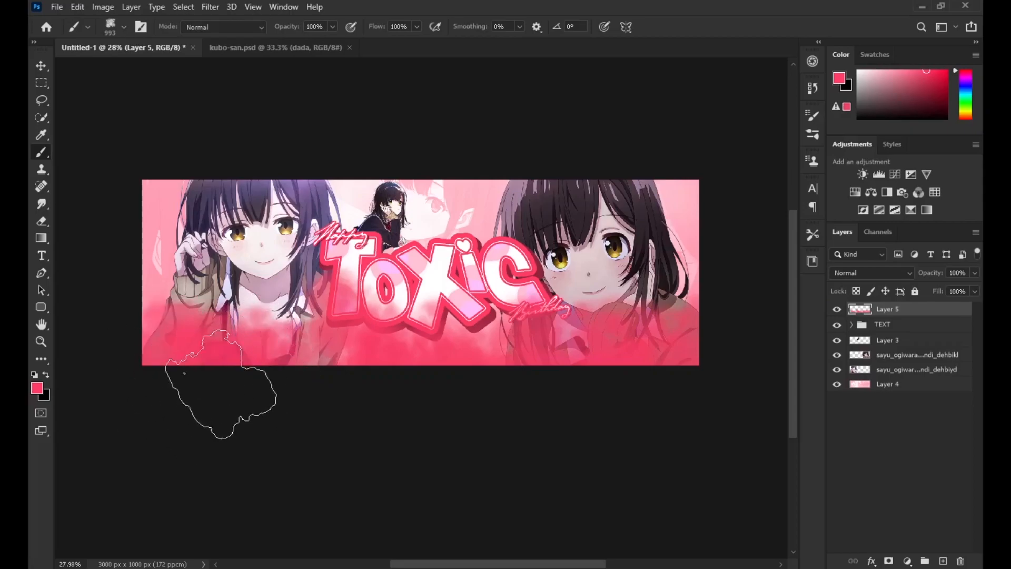
Soften the red mist layer by adjusting its opacity and blend mode
mouse_move(926, 290)
left_mouse_down()
mouse_move(943, 292)
mouse_move(930, 290)
left_mouse_up()
left_click(857, 275)
left_click(858, 348)
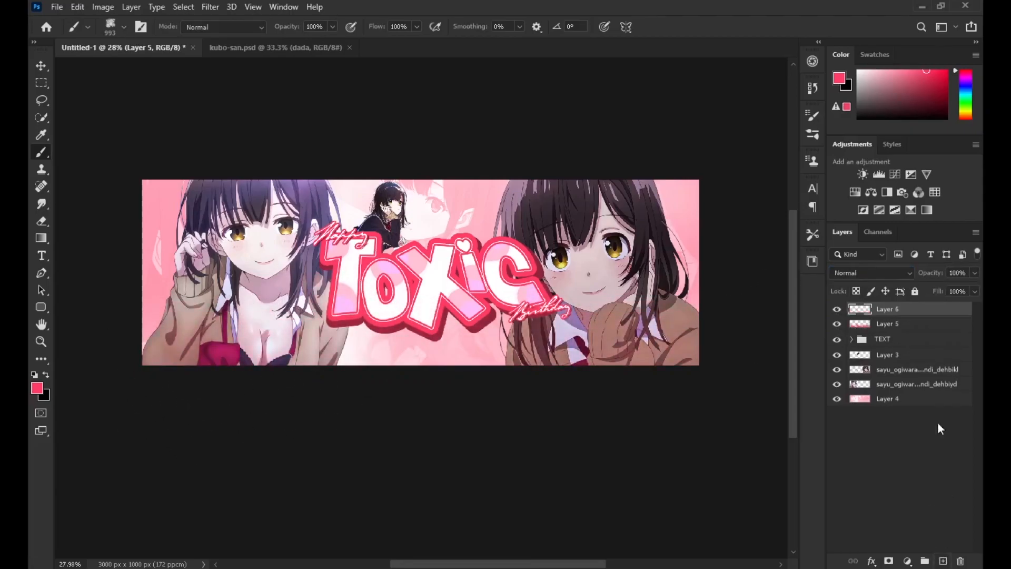
mouse_move(239, 404)
left_mouse_down()
mouse_move(313, 408)
mouse_move(316, 390)
mouse_move(390, 407)
mouse_move(358, 378)
mouse_move(370, 392)
mouse_move(400, 388)
mouse_move(450, 416)
mouse_move(501, 406)
left_mouse_up()
key("ctrl+z")
left_click_drag(398, 411, 593, 411)
key("ctrl+z")
Paint white mist along the banner's bottom on the new top layer, lower its opacity and compare it hidden and shown
mouse_move(528, 435)
left_mouse_down()
mouse_move(726, 379)
mouse_move(600, 410)
mouse_move(115, 343)
mouse_move(216, 410)
mouse_move(208, 389)
left_mouse_up()
scroll(333, 375, "up", 2)
left_click_drag(975, 273, 935, 290)
scroll(522, 281, "down", 2)
left_click(836, 309)
left_click(837, 310)
scroll(678, 331, "up", 1)
scroll(679, 333, "down", 1)
scroll(701, 342, "up", 1)
Add a layer above the red mist and paint pinkish red, sampled from the lettering outline, along the banner's lower right with the 993 px brush
left_click(884, 325)
left_click(943, 560)
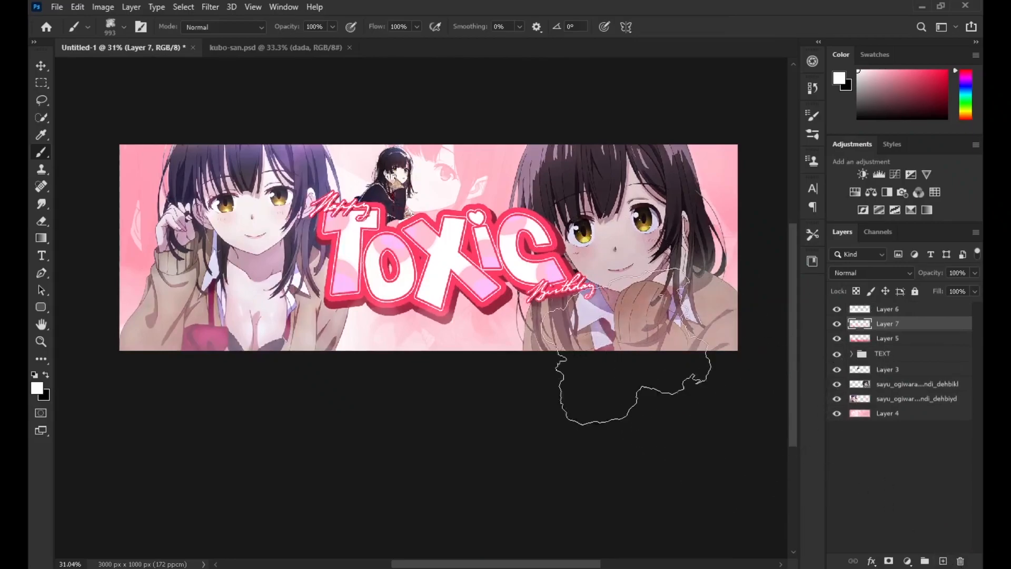
left_click(489, 216, "alt")
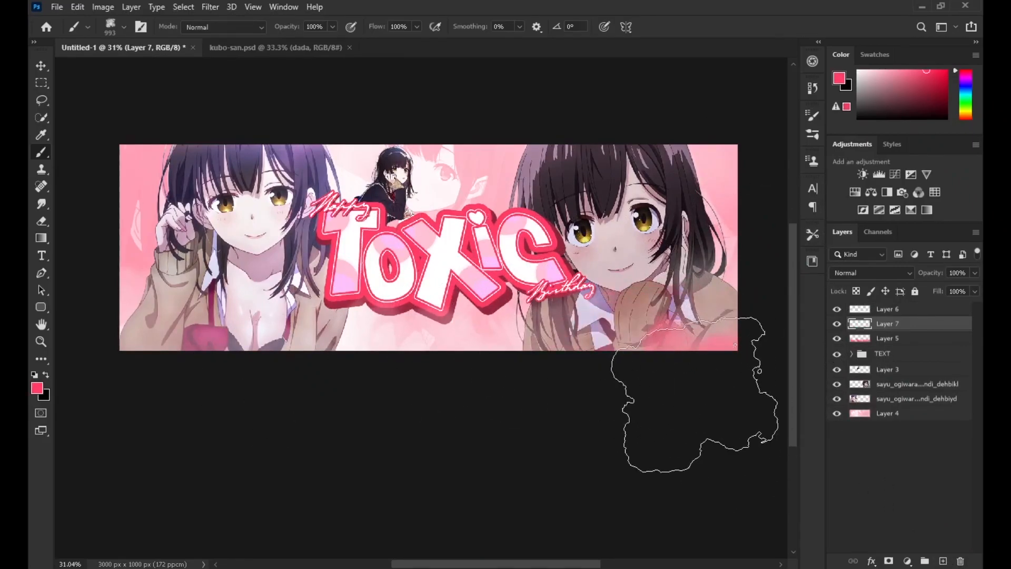
scroll(700, 383, "up", 1)
left_click_drag(655, 369, 623, 394)
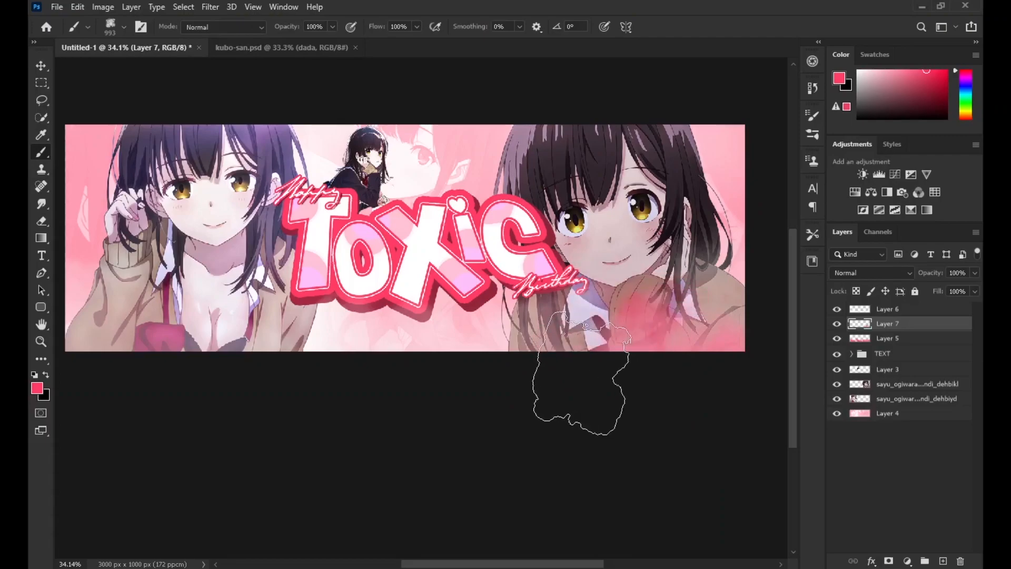
scroll(627, 402, "down", 1)
scroll(562, 233, "up", 5)
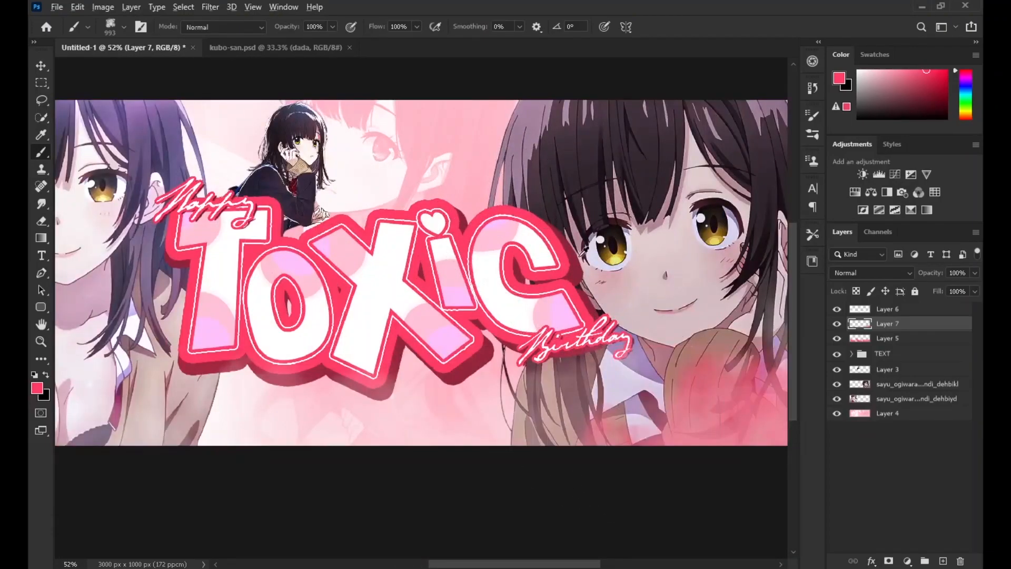
scroll(582, 253, "down", 4)
Choose a deeper red and paint denser mist along the banner's entire bottom with the textured brush at 508 px
key("i")
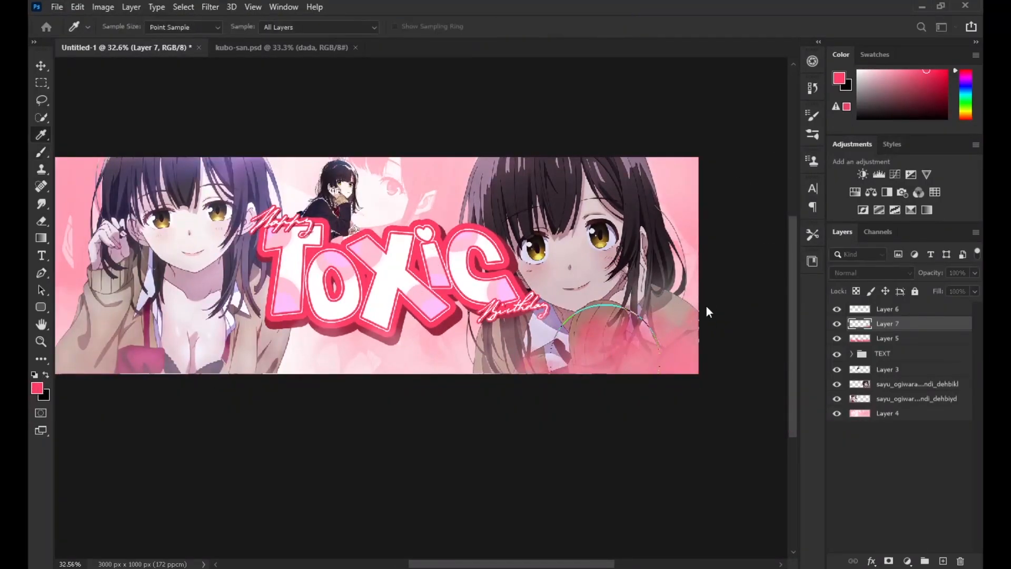
left_click(777, 312)
left_click(553, 358)
scroll(679, 379, "up", 2)
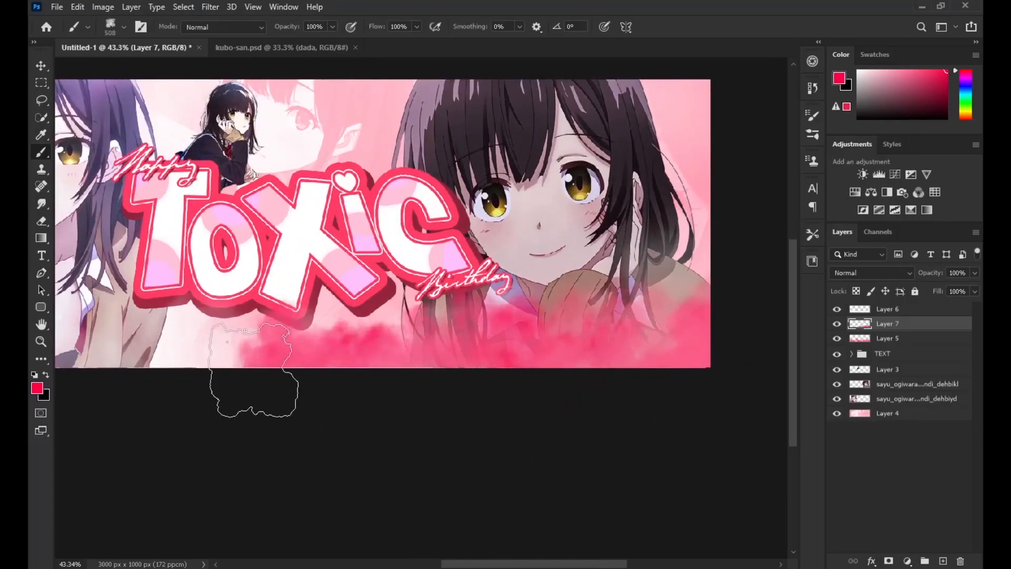
scroll(315, 372, "down", 2)
mouse_move(315, 372)
left_mouse_down()
mouse_move(193, 389)
mouse_move(109, 346)
mouse_move(245, 385)
left_mouse_up()
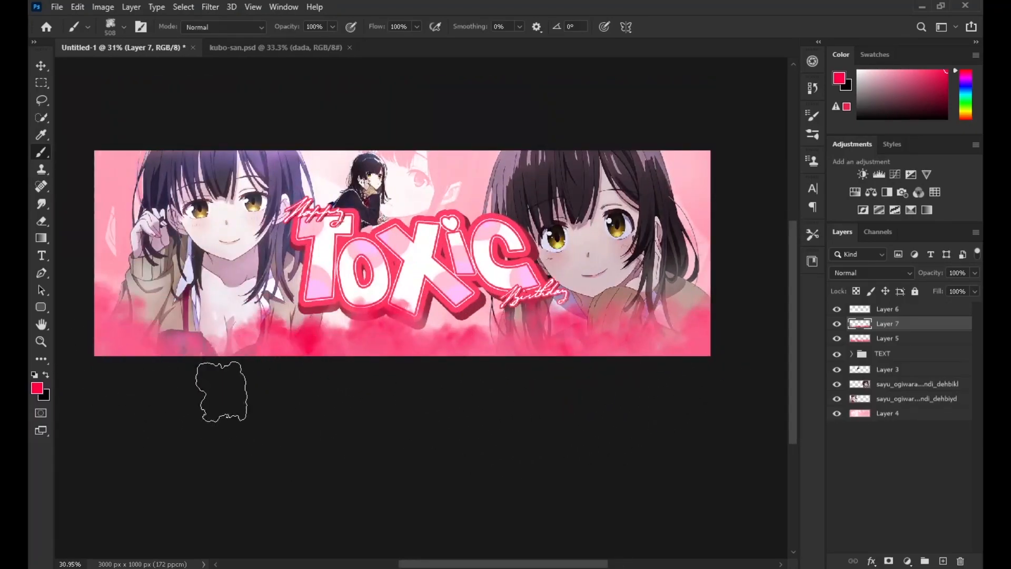
Compare blend modes on the new red mist layer, keep Normal and lower its opacity to 57%
left_click(864, 273)
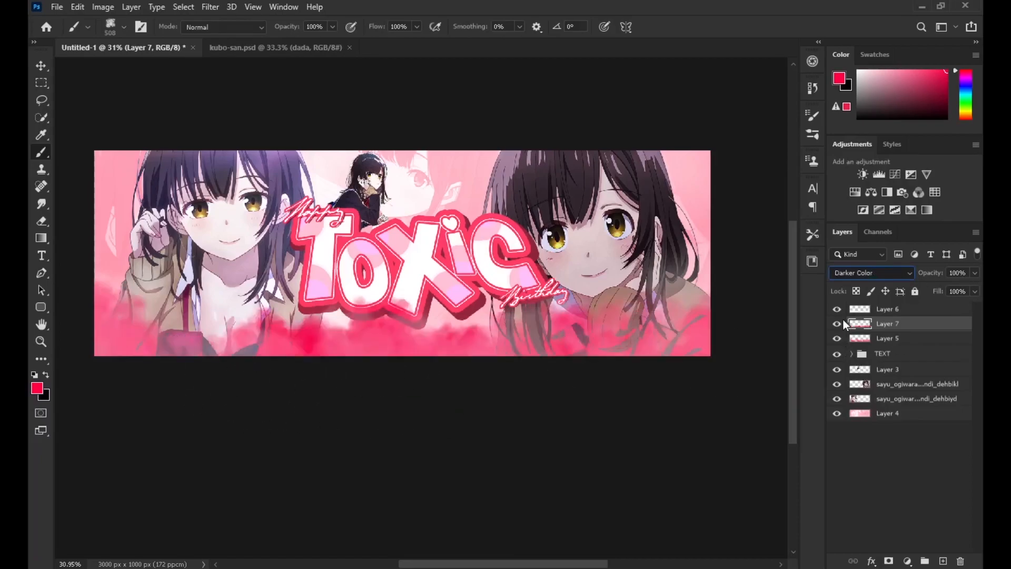
left_click(838, 252)
left_click(975, 273)
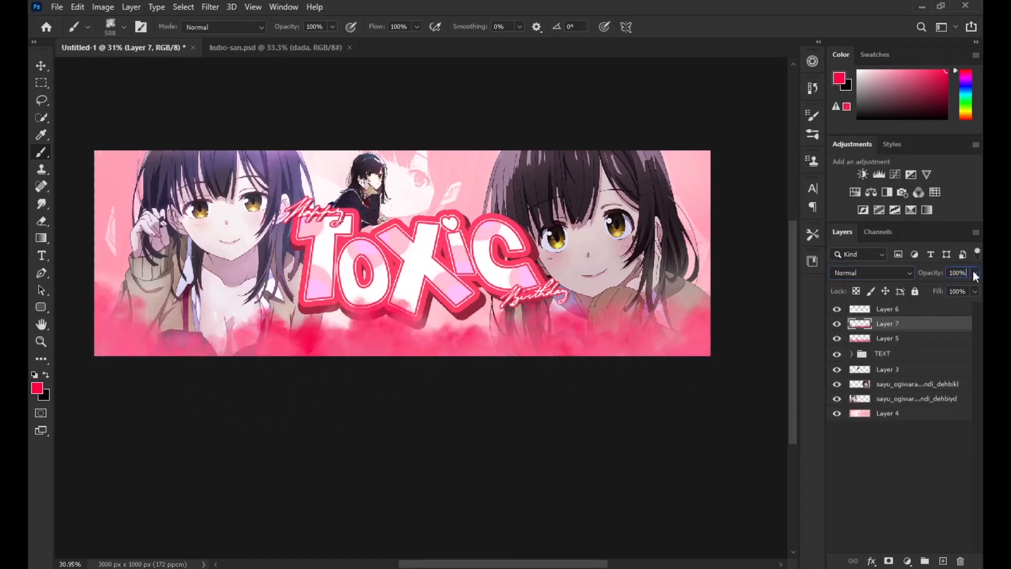
left_click(939, 286)
left_click_drag(939, 285, 947, 285)
Thin out the new red mist over the left portrait and below the lettering with a soft 572 px eraser at 29% flow
left_click(42, 222)
mouse_move(213, 364)
left_mouse_down()
mouse_move(245, 375)
mouse_move(394, 372)
mouse_move(446, 313)
left_mouse_up()
scroll(371, 356, "up", 1)
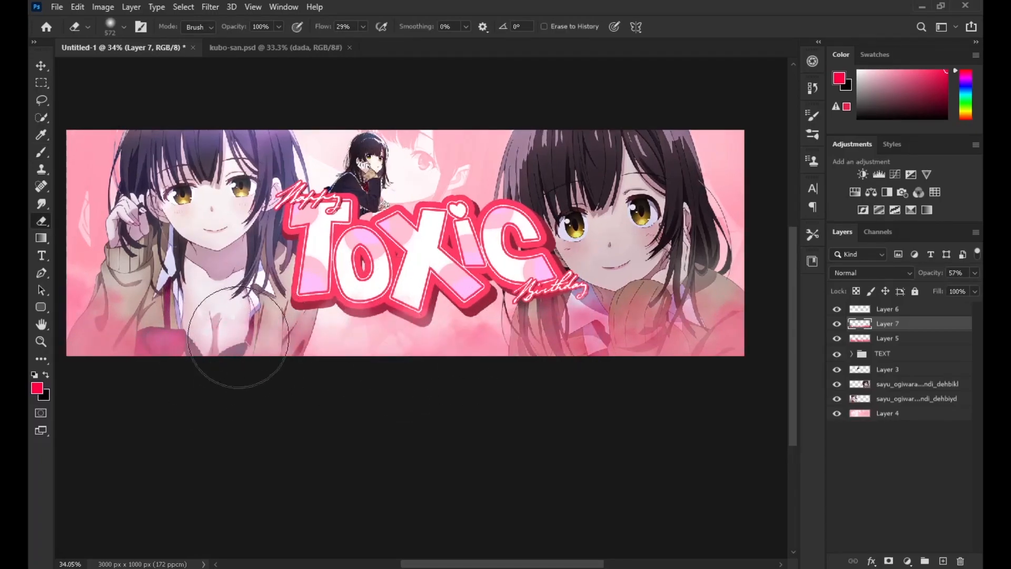
scroll(323, 337, "down", 2)
scroll(254, 337, "up", 1)
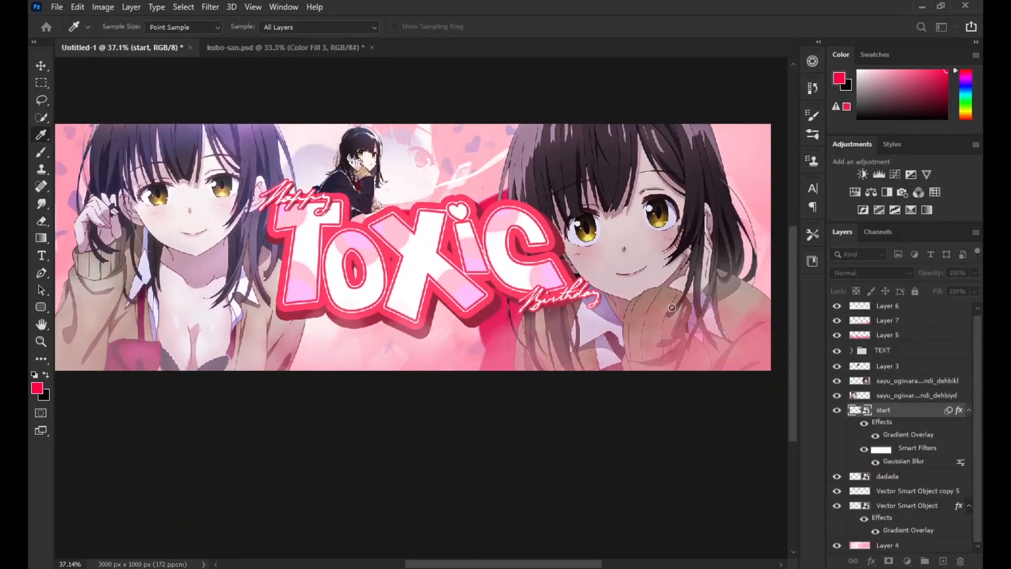
Adjust the start shape's Gradient Overlay with a color sampled from the banner and set the layer's opacity to 25%
left_click(663, 221)
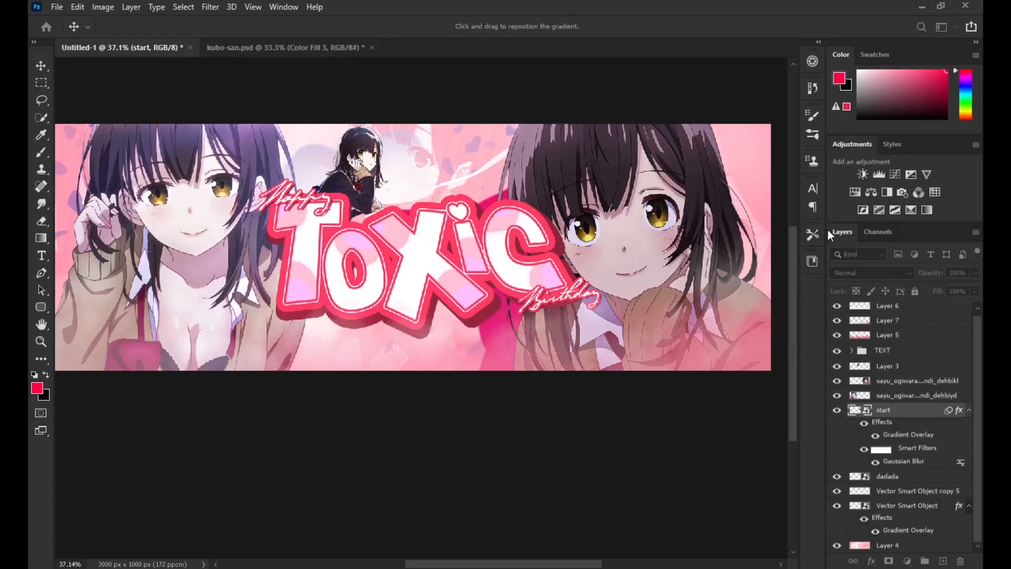
key("e")
scroll(765, 220, "up", 2)
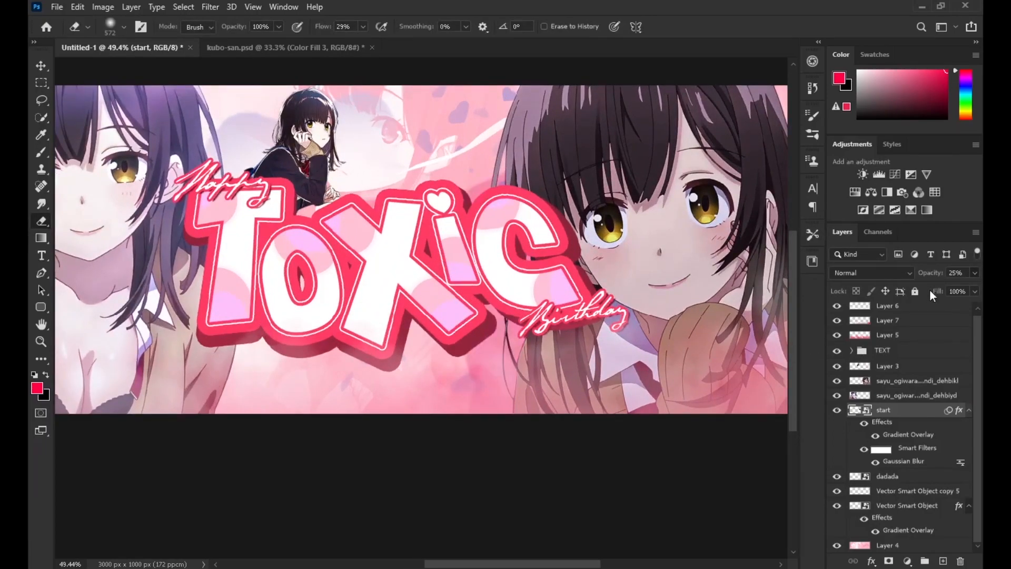
scroll(497, 300, "down", 4)
scroll(613, 320, "up", 1)
Transform the start shape and shift it slightly right behind the portraits
key("ctrl+t")
left_click_drag(661, 329, 688, 332)
left_click(667, 29)
In kubo-san.psd, hide the already reviewed background layers and copy the ♥ layer into the banner
left_click(279, 48)
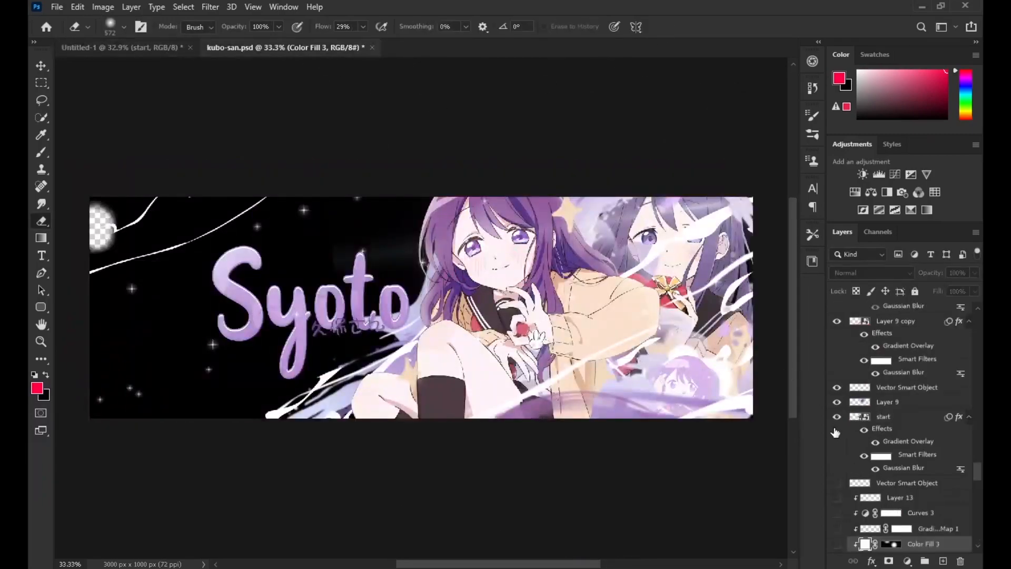
left_click(837, 321)
left_click(836, 387)
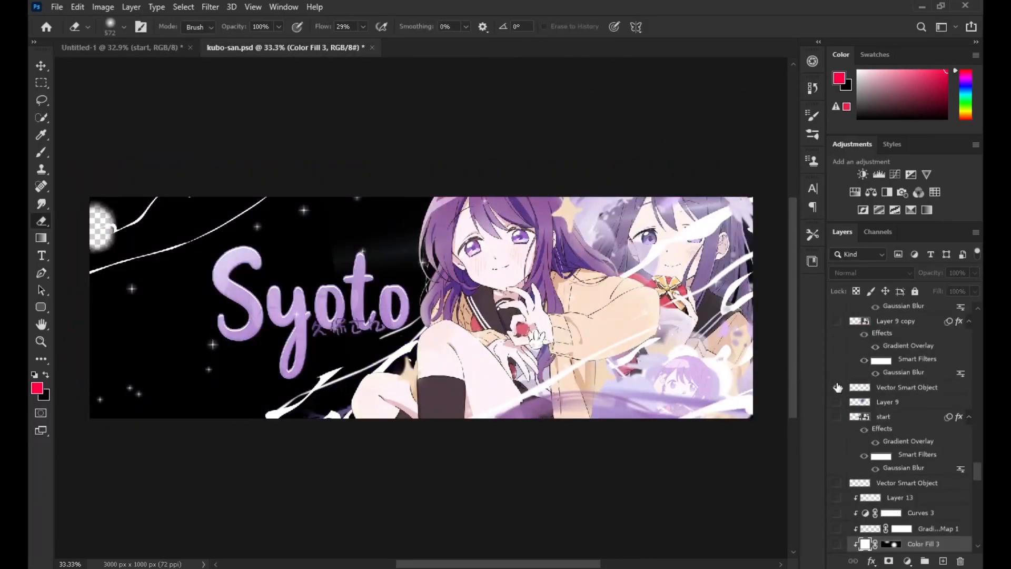
scroll(837, 385, "up", 3)
left_click_drag(894, 351, 260, 272)
Move the ♥ layer down to the banner's lower middle, behind the lettering
scroll(261, 272, "down", 1)
key("ctrl+t")
left_click_drag(446, 290, 428, 368)
left_click(663, 26)
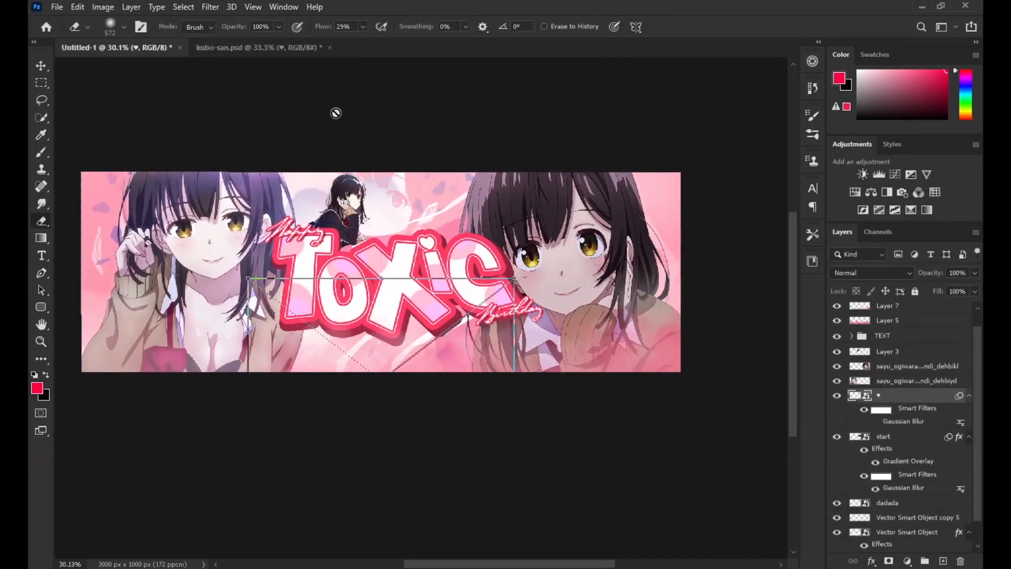
Copy the motion-blurred yellow star from kubo-san.psd into the banner and transform it to 59.38% scale beside the right portrait
left_click(261, 48)
left_click(837, 519)
left_click(836, 504)
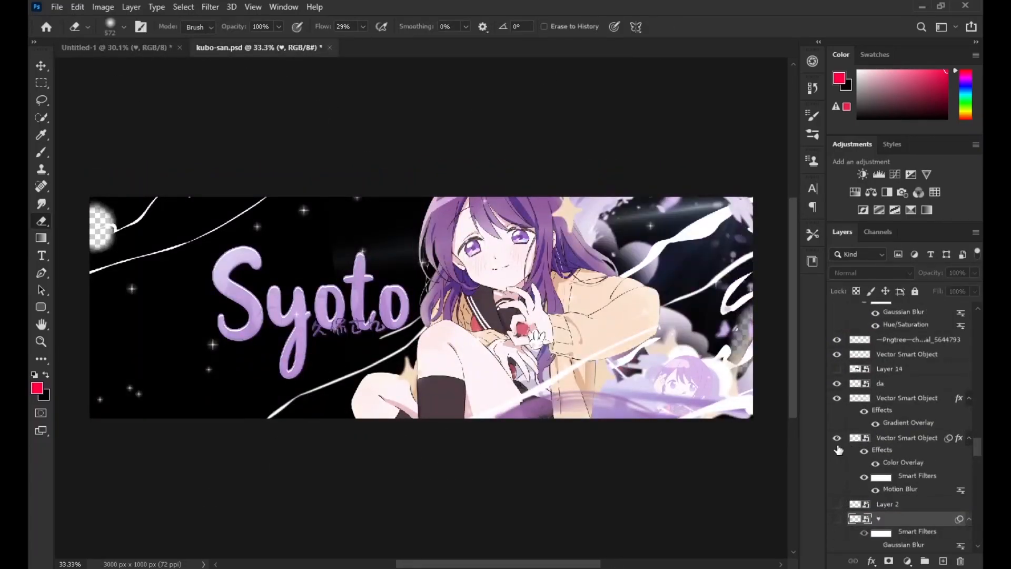
left_click_drag(177, 107, 470, 218)
scroll(403, 229, "up", 1)
key("ctrl+t")
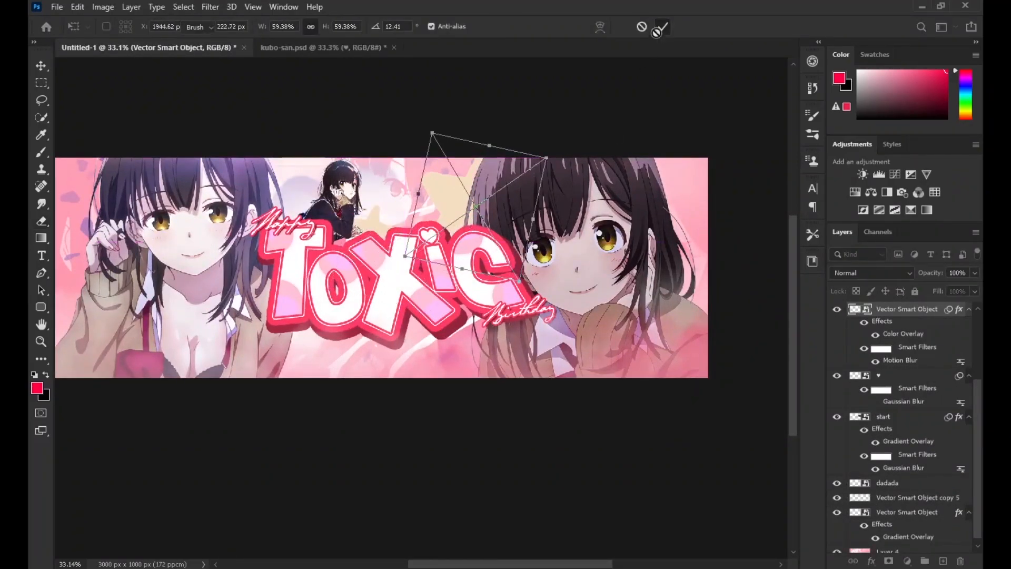
left_click(662, 30)
Resize the yellow star and move it behind the small seated girl above the lettering
scroll(497, 205, "up", 1)
key("ctrl+t")
left_click_drag(500, 247, 397, 214)
left_click_drag(363, 213, 341, 213)
left_click_drag(368, 256, 383, 281)
mouse_move(359, 220)
left_mouse_down()
mouse_move(351, 225)
mouse_move(349, 212)
left_mouse_up()
Duplicate the yellow star, scale the copy to 26.55% and place it behind the lettering near the word Birthday
key("ctrl+j")
key("ctrl+t")
left_click_drag(337, 214, 466, 336)
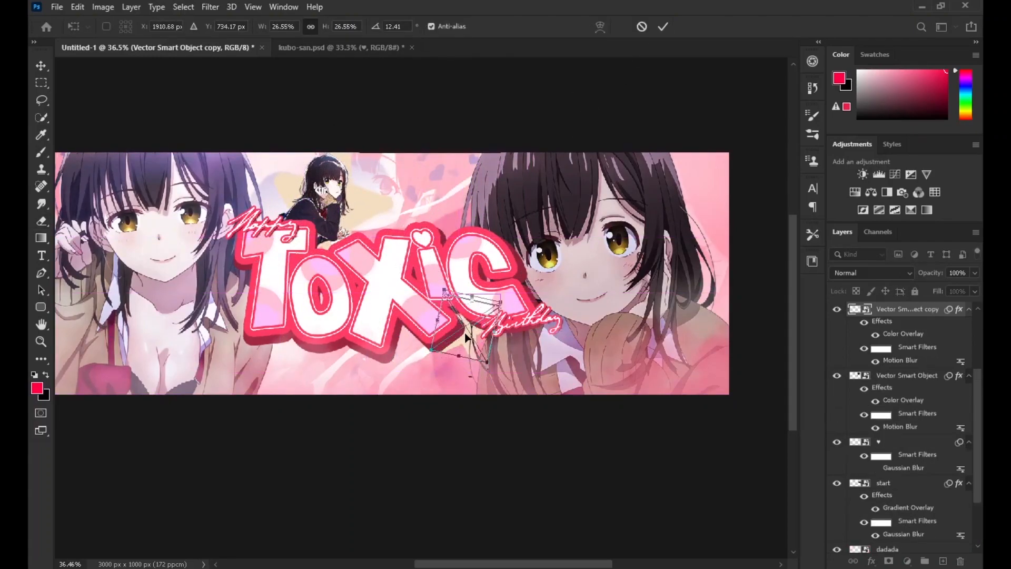
left_click(663, 26)
key("e")
scroll(750, 300, "down", 2)
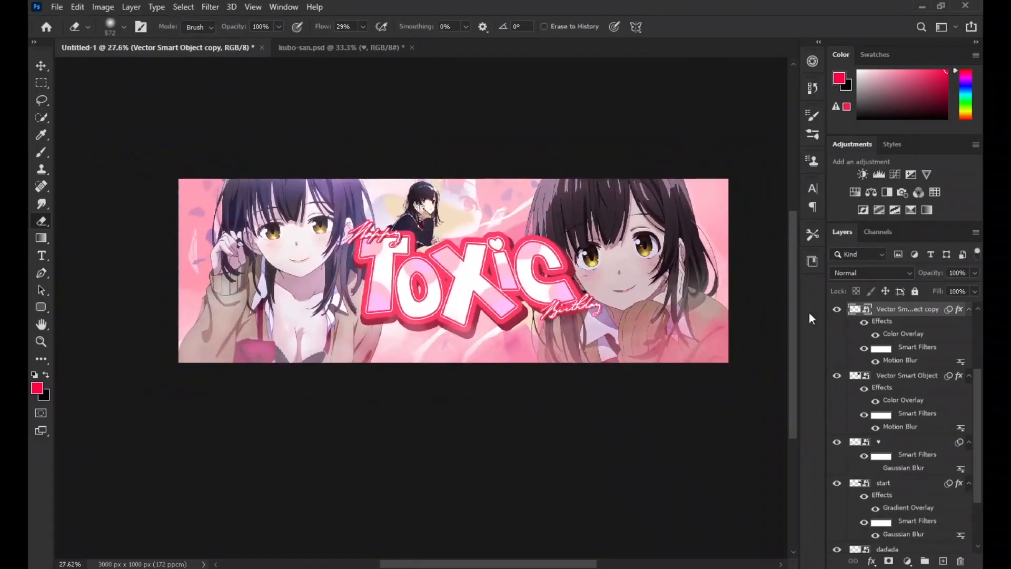
Fine-tune the original yellow star behind the small seated girl at 45.39% scale
left_click(432, 195, "ctrl")
key("ctrl+t")
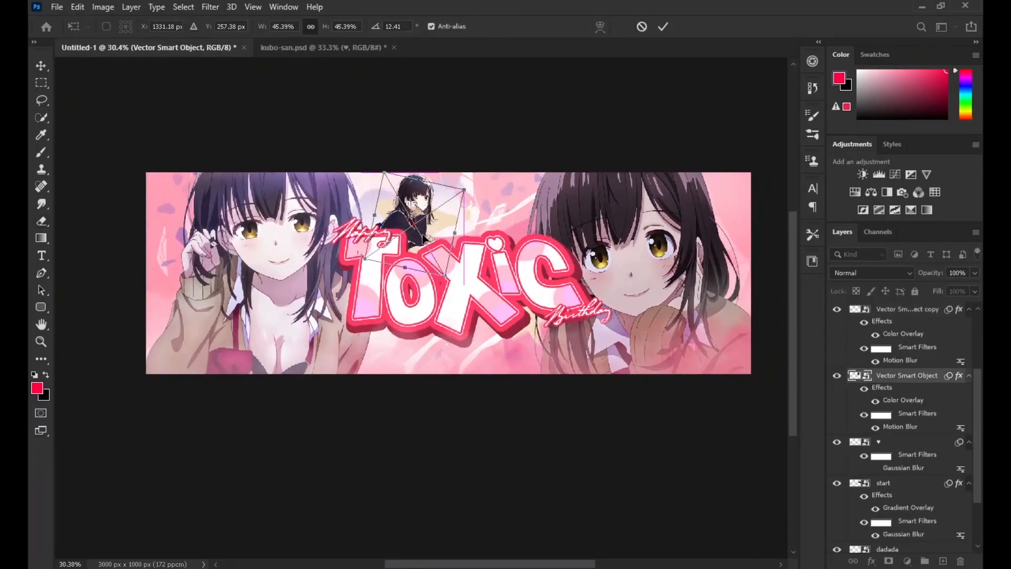
left_click(663, 26)
key("e")
scroll(561, 150, "up", 1)
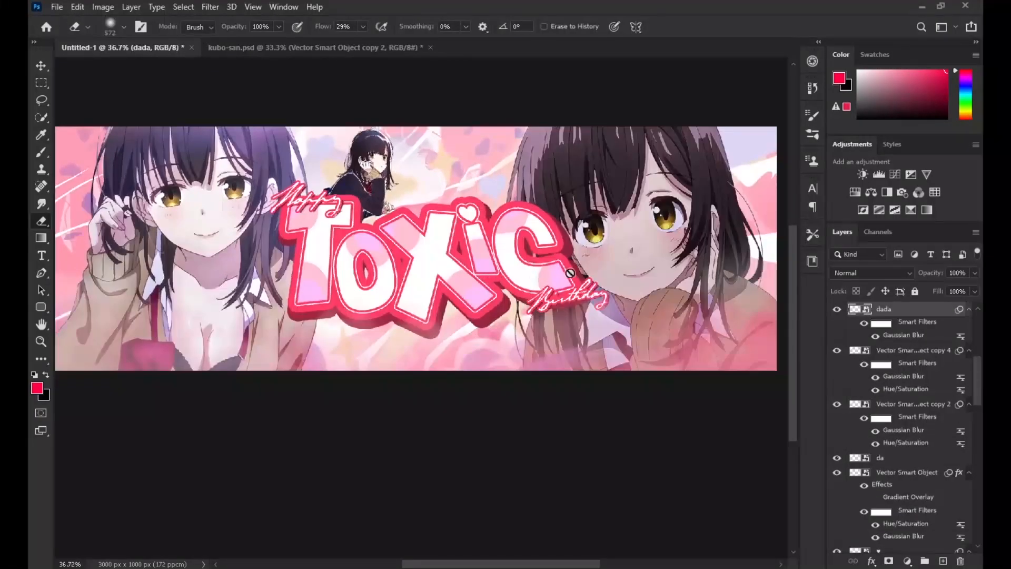
Add a new layer clipped to the left portrait and set its blend mode to Linear Dodge (Add)
scroll(568, 268, "up", 1)
scroll(925, 379, "up", 6)
left_click(917, 330)
left_click(943, 561)
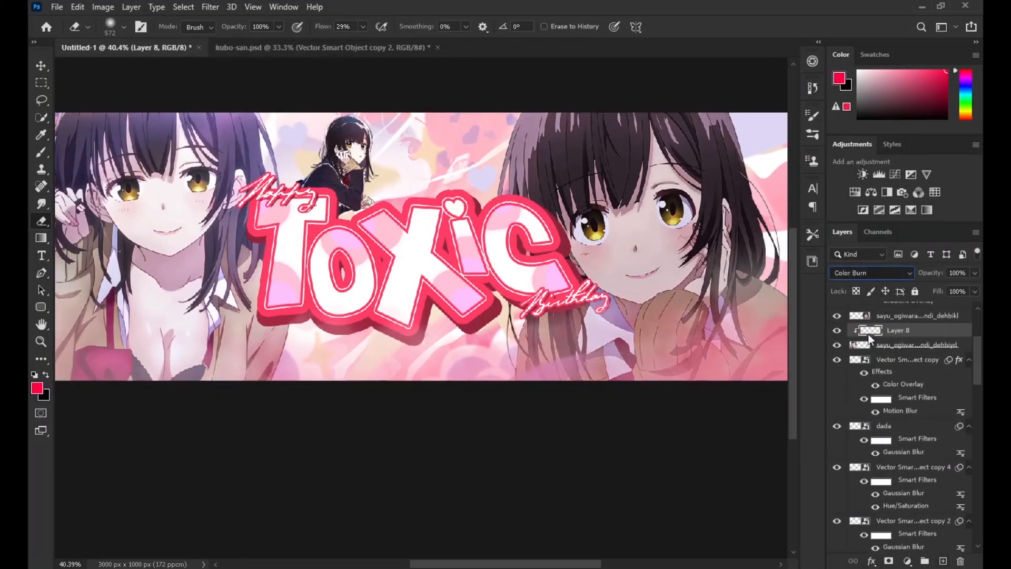
left_click(46, 153)
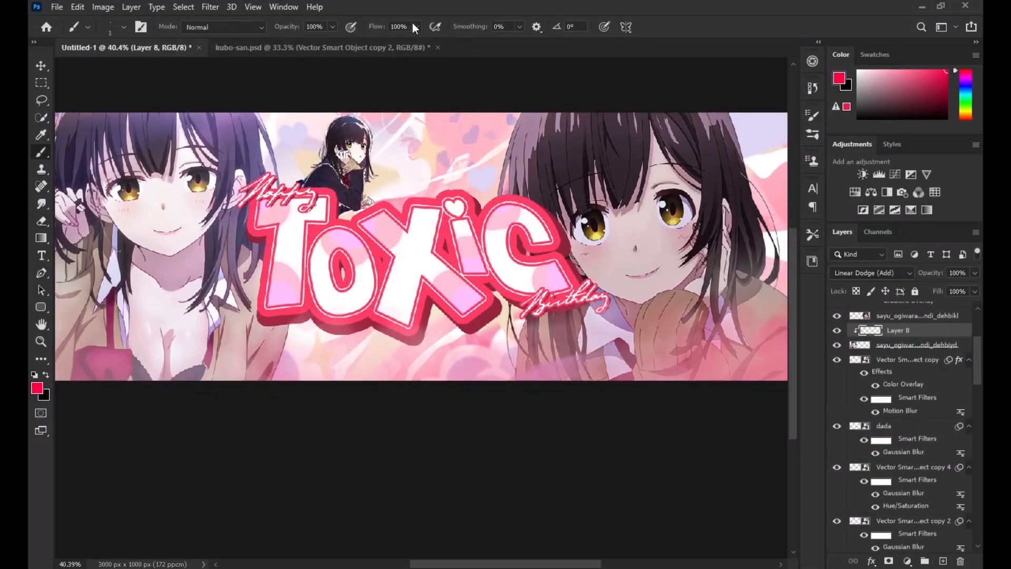
Paint highlights along the left portrait's hair edge in pink sampled from the lettering, using a soft 18 px brush at 70% flow
scroll(509, 108, "up", 4)
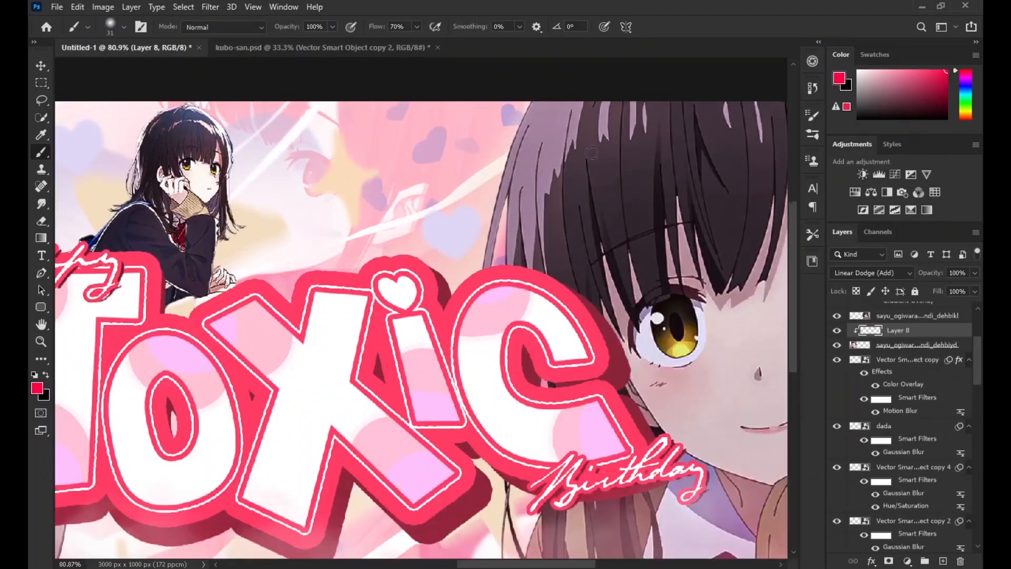
scroll(682, 139, "down", 3)
scroll(316, 185, "up", 2)
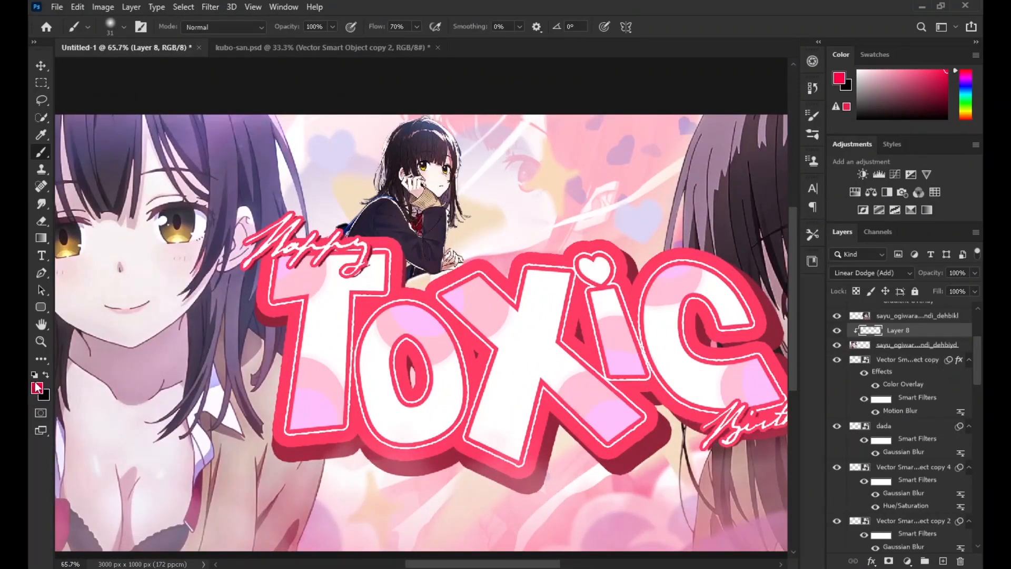
key("i")
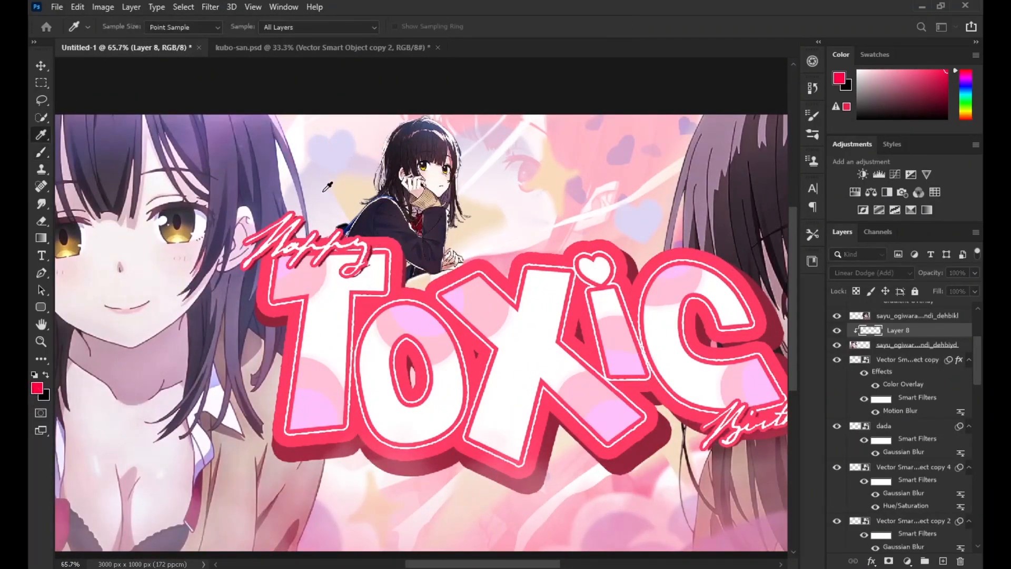
left_click(705, 315)
key("b")
scroll(276, 149, "up", 3)
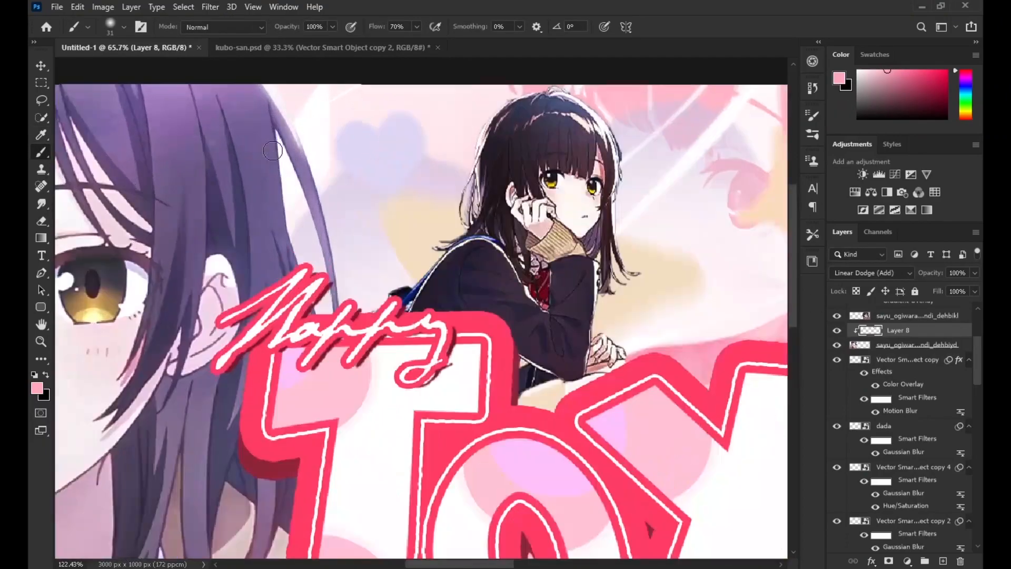
scroll(277, 142, "up", 2)
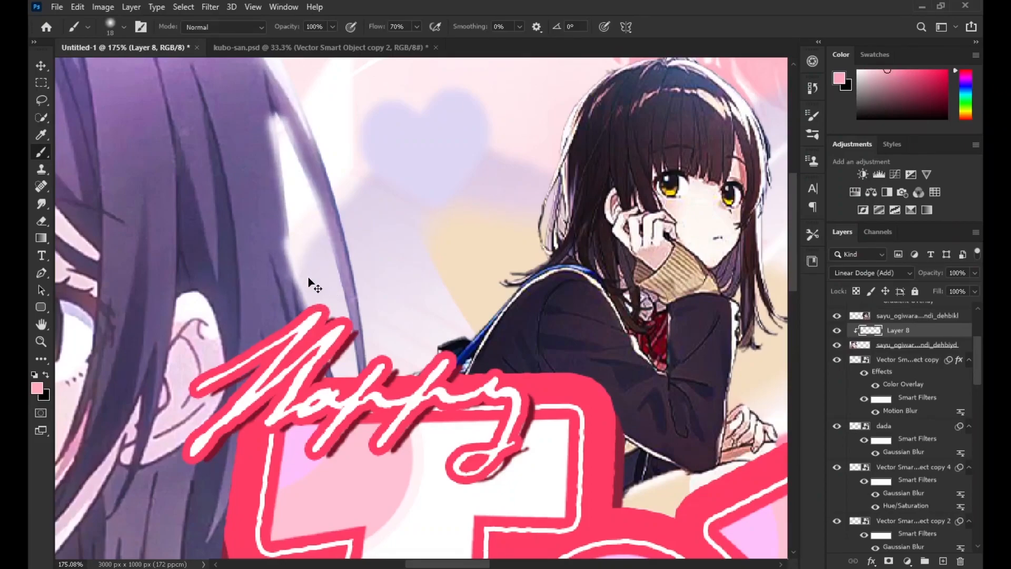
scroll(421, 221, "down", 4)
scroll(363, 208, "up", 3)
scroll(474, 199, "down", 7)
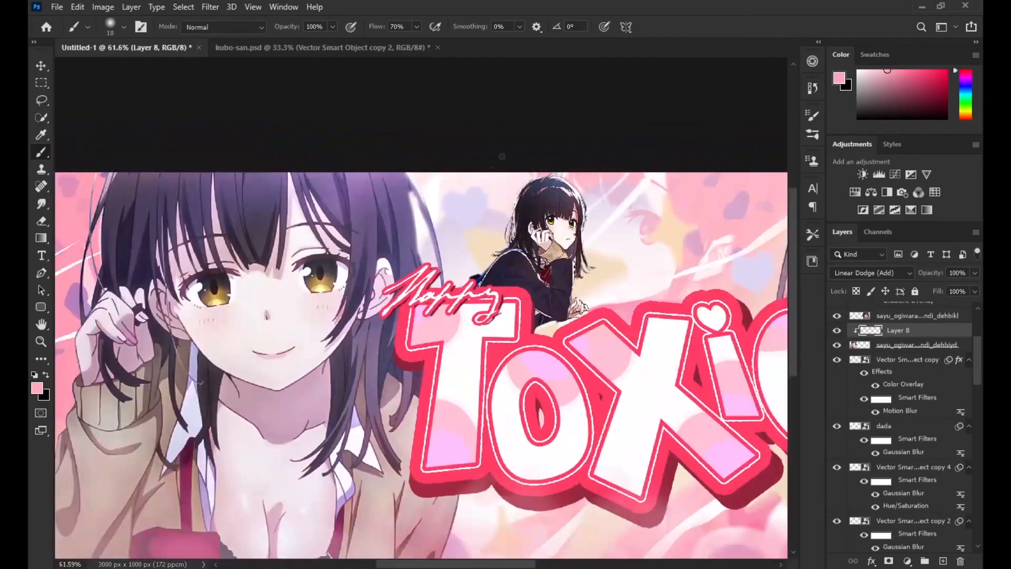
Paint a soft pink glow beside the left portrait's face and across the top of her hair with a 353 px brush
scroll(243, 190, "up", 2)
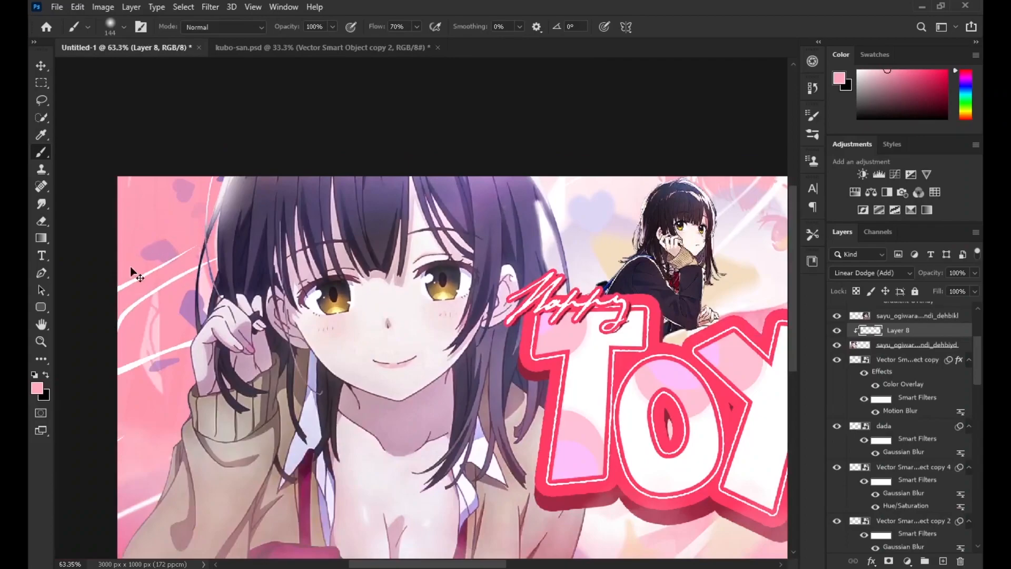
scroll(282, 316, "down", 2)
scroll(515, 419, "up", 1)
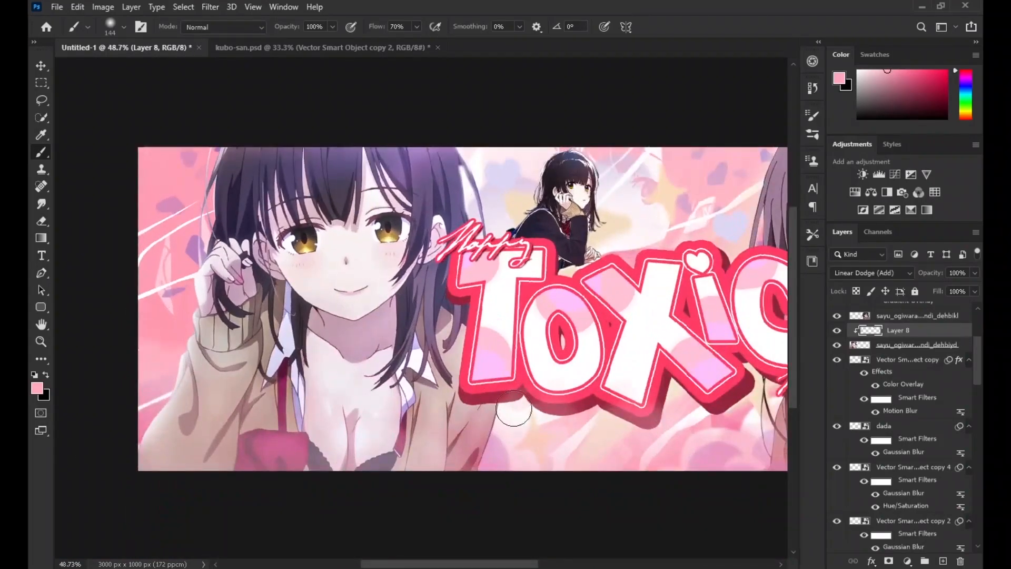
scroll(383, 273, "up", 1)
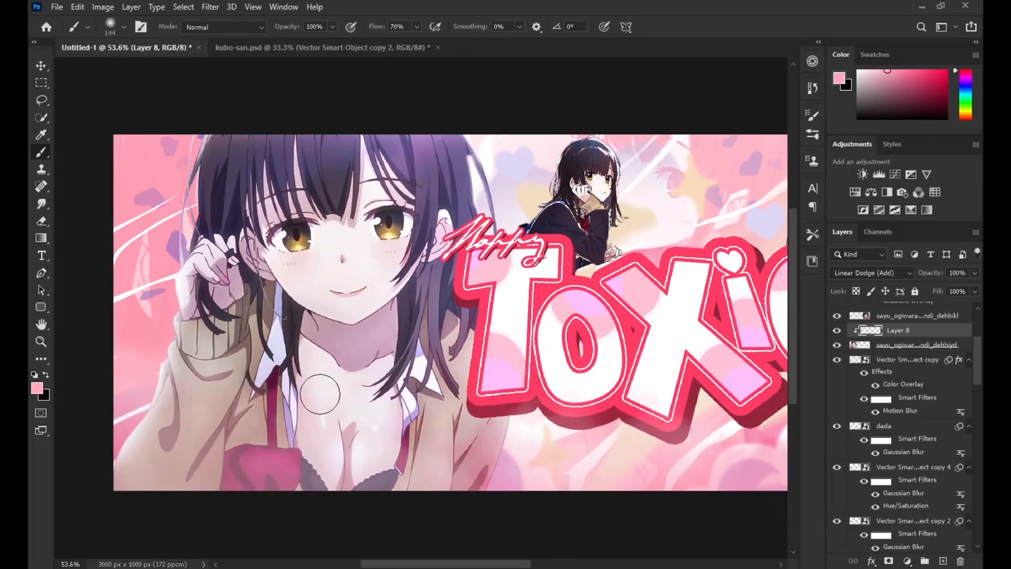
left_click(265, 295)
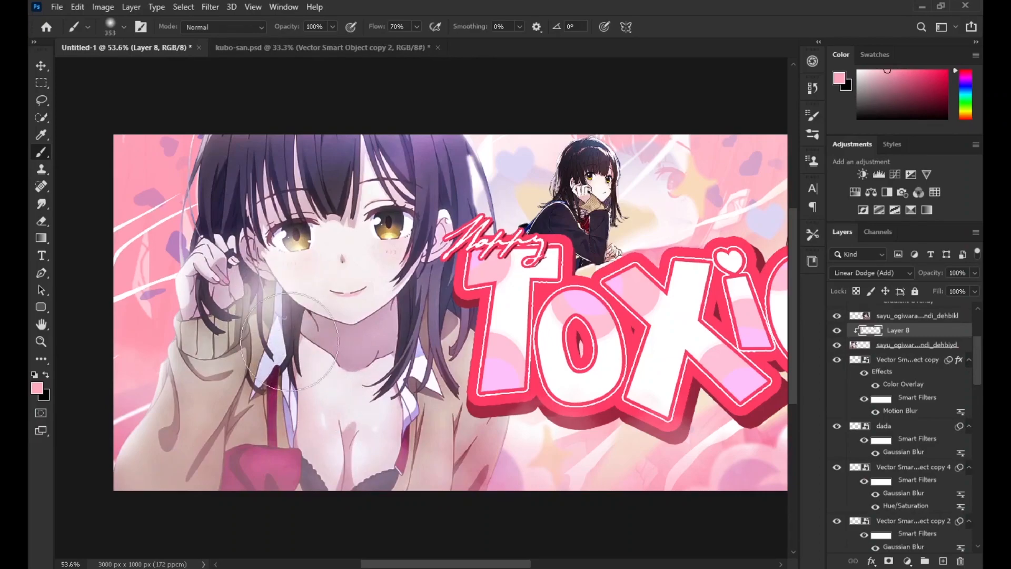
scroll(428, 326, "down", 3)
left_click(424, 213)
key("ctrl+z")
left_click_drag(336, 176, 462, 188)
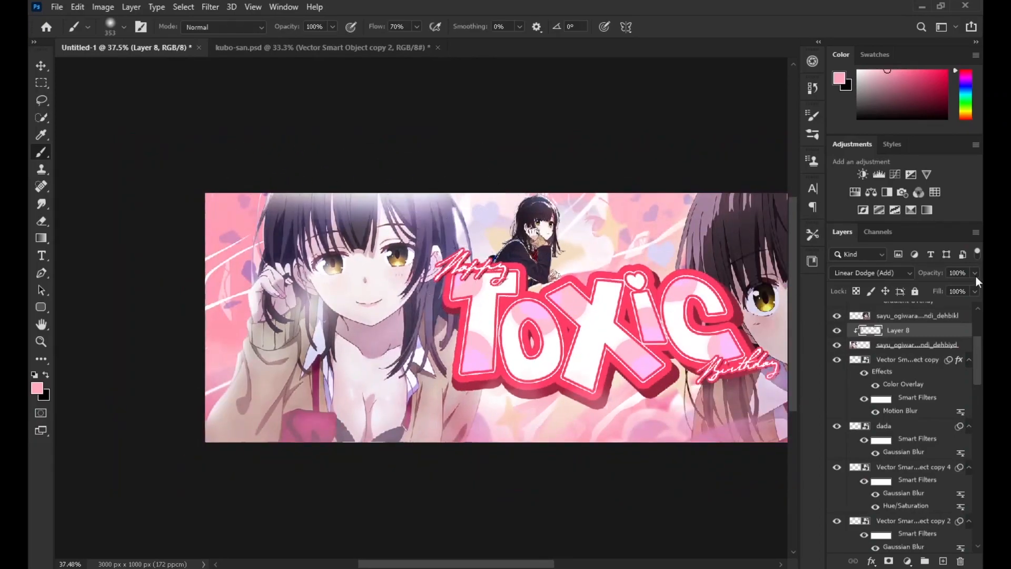
Lower the opacity of the left portrait's clipped highlight layer to 43%
left_click_drag(975, 272, 933, 292)
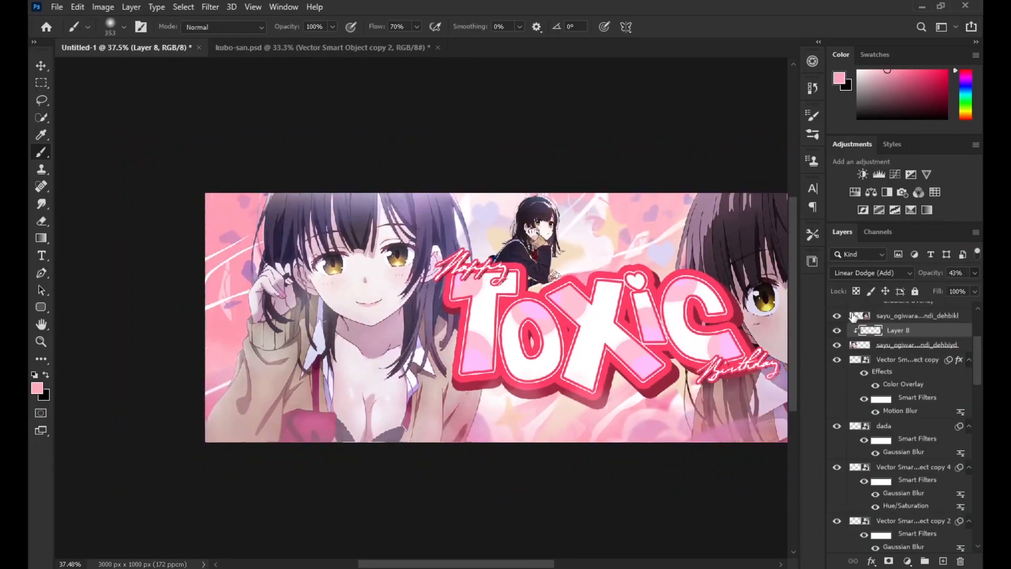
scroll(450, 300, "down", 4)
scroll(543, 312, "up", 5)
Add a new layer clipped to the right portrait and set its blend mode to Linear Dodge (Add)
left_click(897, 345)
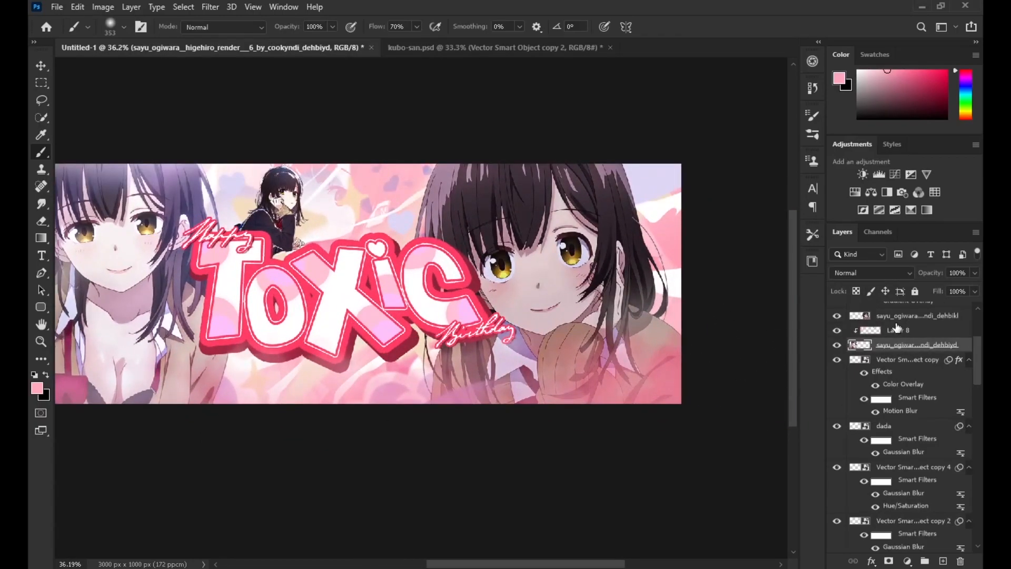
left_click(896, 316)
left_click(942, 560)
left_click(893, 323, "alt")
scroll(724, 269, "up", 2)
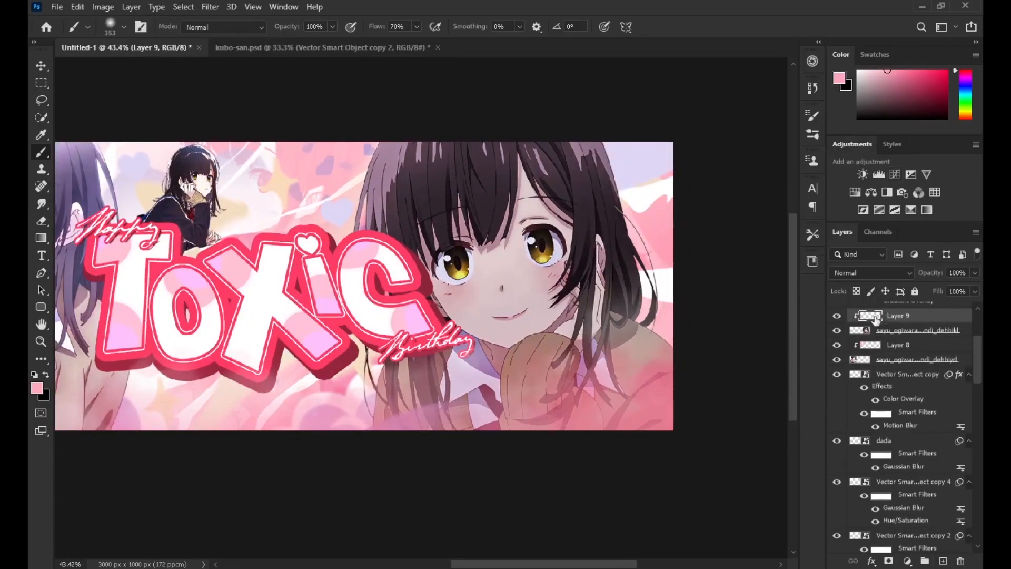
left_click(871, 369)
Paint a soft pink glow over the right portrait's hair with a 528 px brush and set the layer's opacity to 49%
mouse_move(627, 133)
left_mouse_down()
mouse_move(598, 115)
mouse_move(408, 114)
mouse_move(586, 130)
left_mouse_up()
mouse_move(448, 139)
left_mouse_down()
mouse_move(363, 154)
mouse_move(441, 187)
mouse_move(532, 281)
left_mouse_up()
key("ctrl+z")
mouse_move(428, 211)
left_mouse_down()
mouse_move(570, 226)
mouse_move(602, 365)
mouse_move(632, 427)
left_mouse_up()
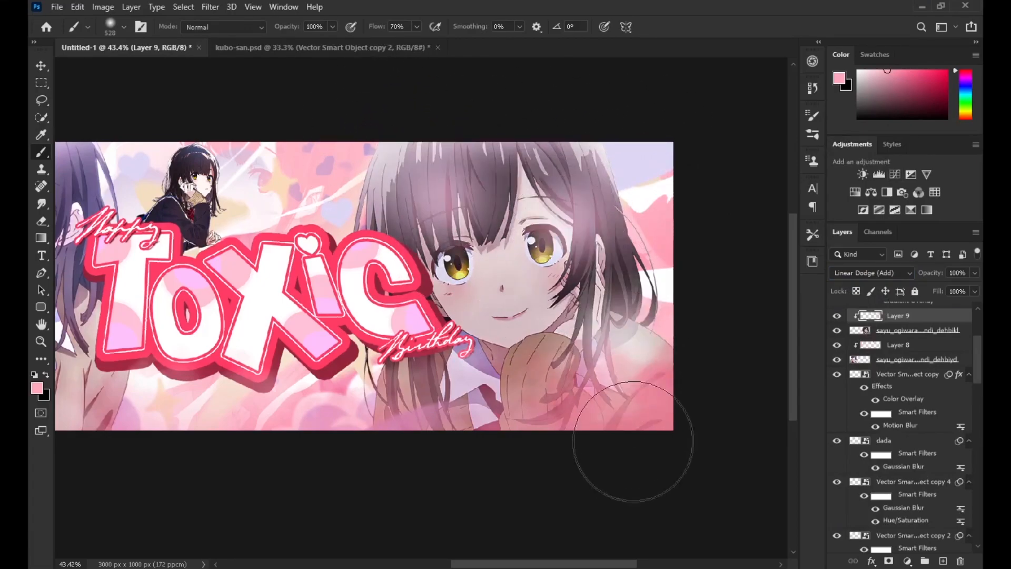
left_click(975, 273)
left_click_drag(940, 286, 947, 290)
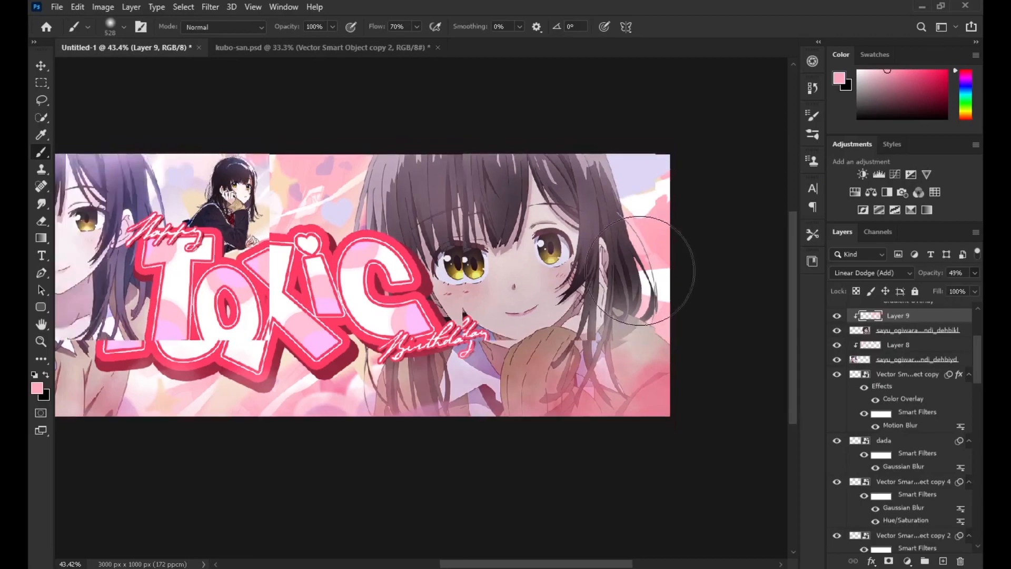
scroll(640, 271, "down", 2)
scroll(560, 291, "up", 2)
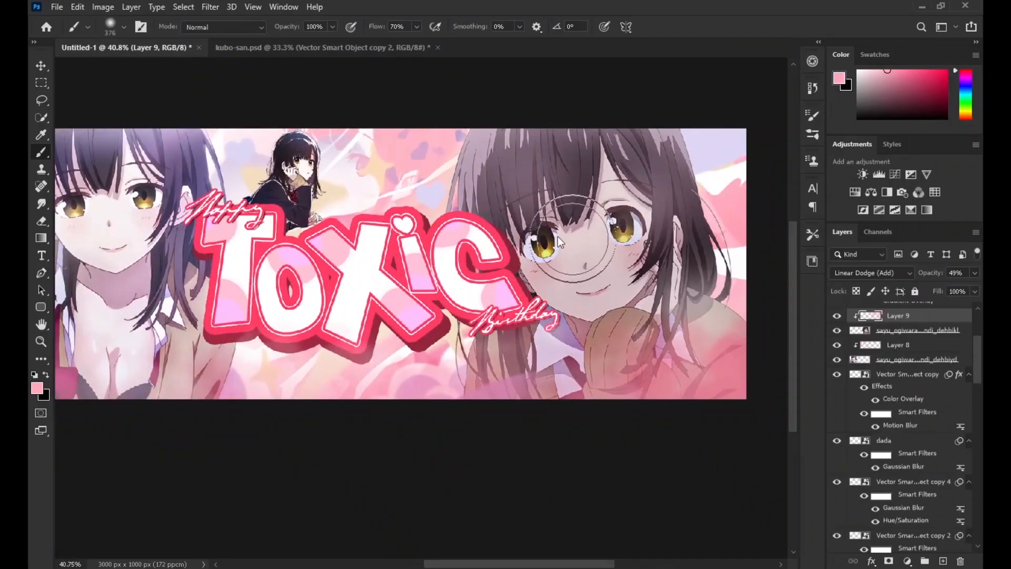
Add a new layer above the right portrait's glow in Overlay mode and try tinting her eye pink with a soft 77 px brush
key("ctrl+shift+alt+n")
scroll(579, 242, "up", 3)
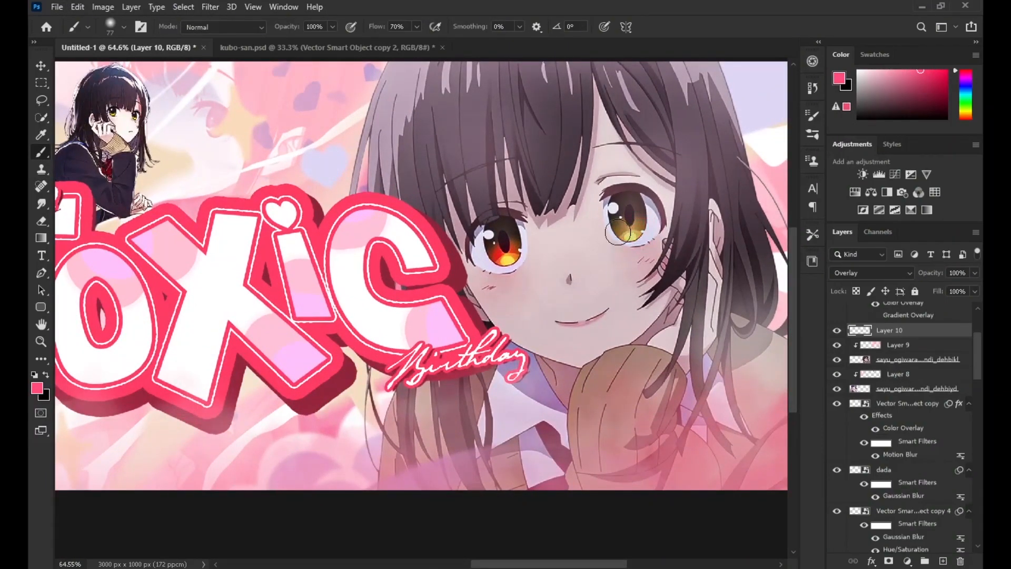
scroll(618, 232, "up", 1)
left_click(837, 331)
scroll(838, 332, "up", 1)
scroll(737, 300, "up", 4)
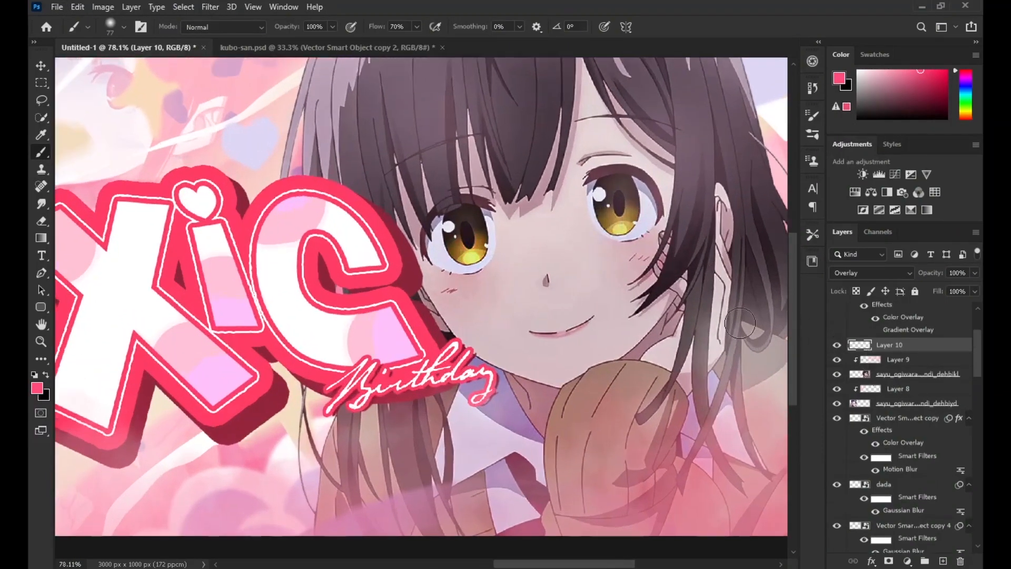
Paint soft white highlights over the eyes of both large portraits on the Overlay layer, enlarging the brush from 77 px to about 103 px
left_click_drag(857, 111, 859, 70)
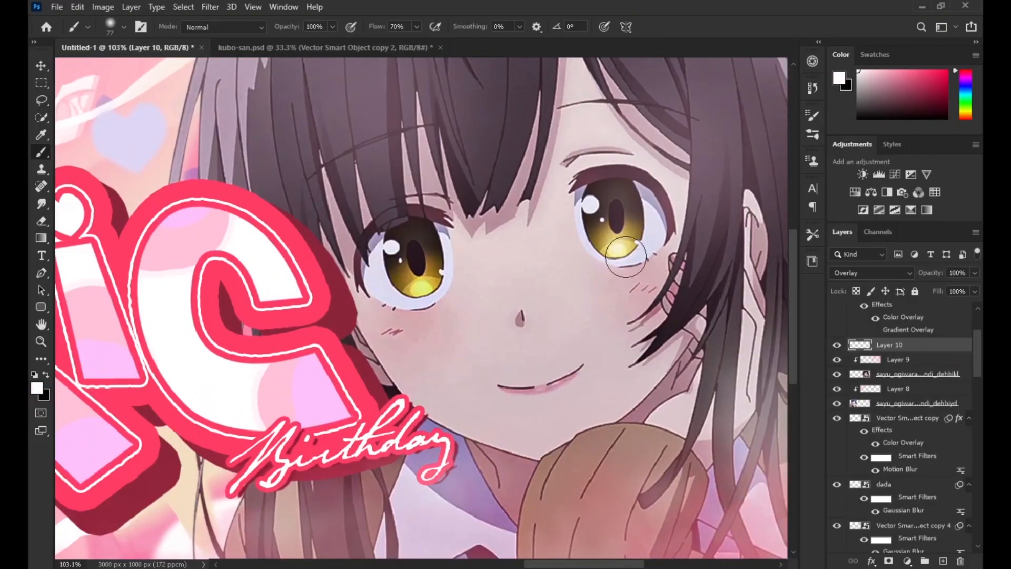
left_click(418, 271)
scroll(530, 213, "down", 12)
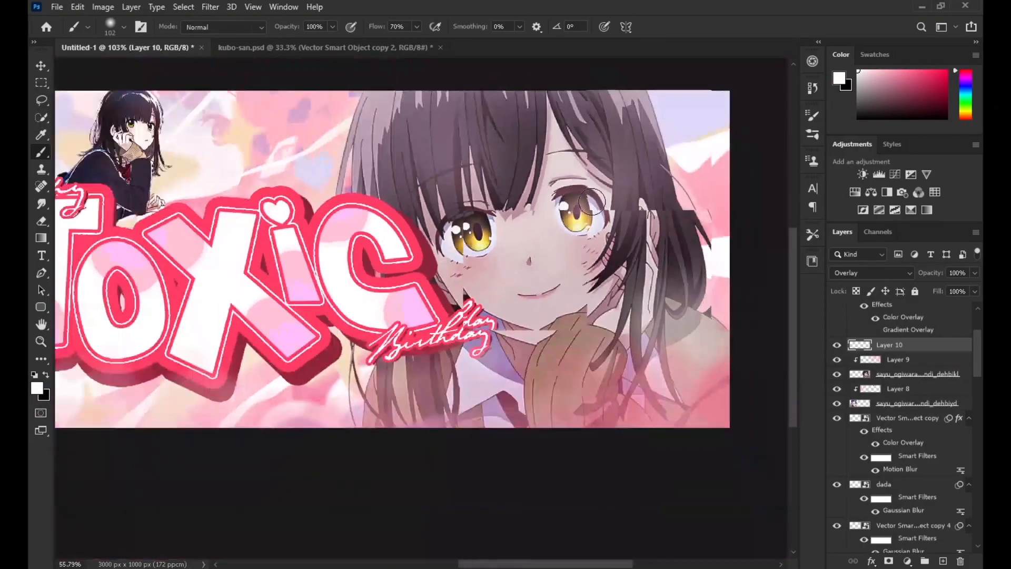
key("bracketright")
key("bracketright")
key("bracketright")
key("bracketright")
scroll(323, 186, "up", 4)
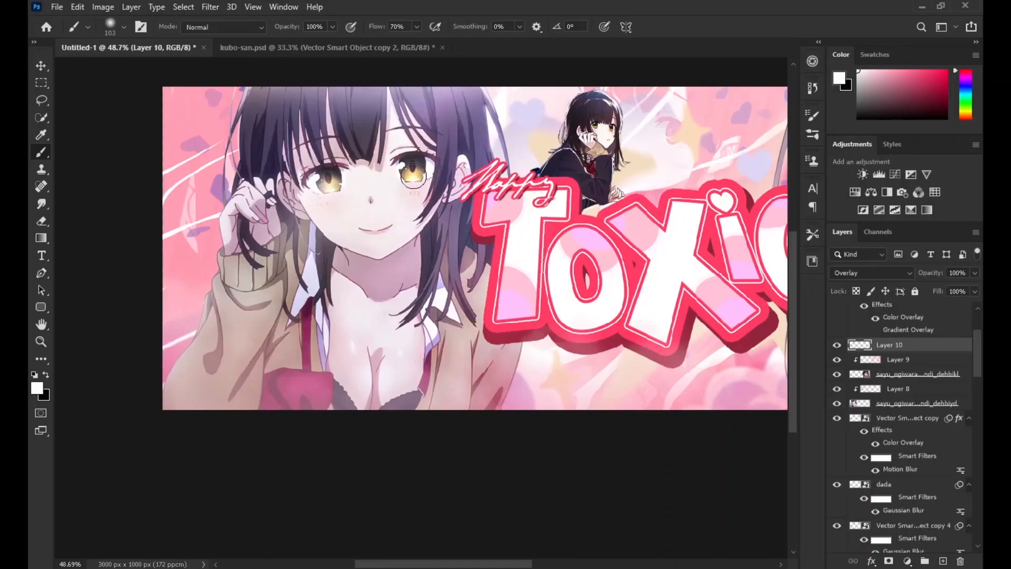
scroll(413, 175, "down", 2)
left_click(836, 347)
Add another layer and paint a soft glow over both large portraits' eyes in yellow sampled from the right portrait's iris
left_click(942, 562)
scroll(741, 185, "up", 10)
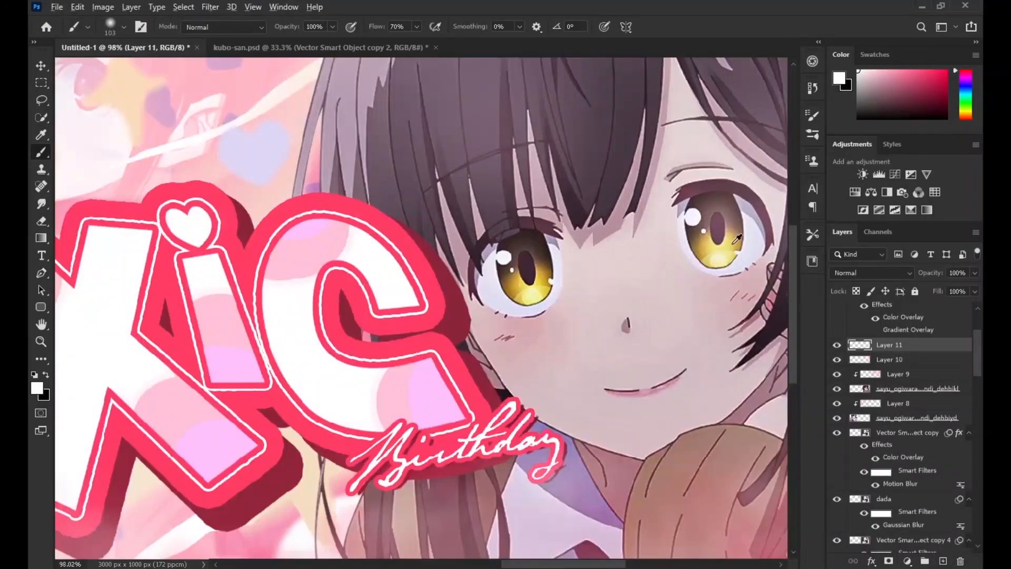
left_click(734, 243, "alt")
left_click(712, 243)
left_click(526, 276)
scroll(680, 260, "down", 1)
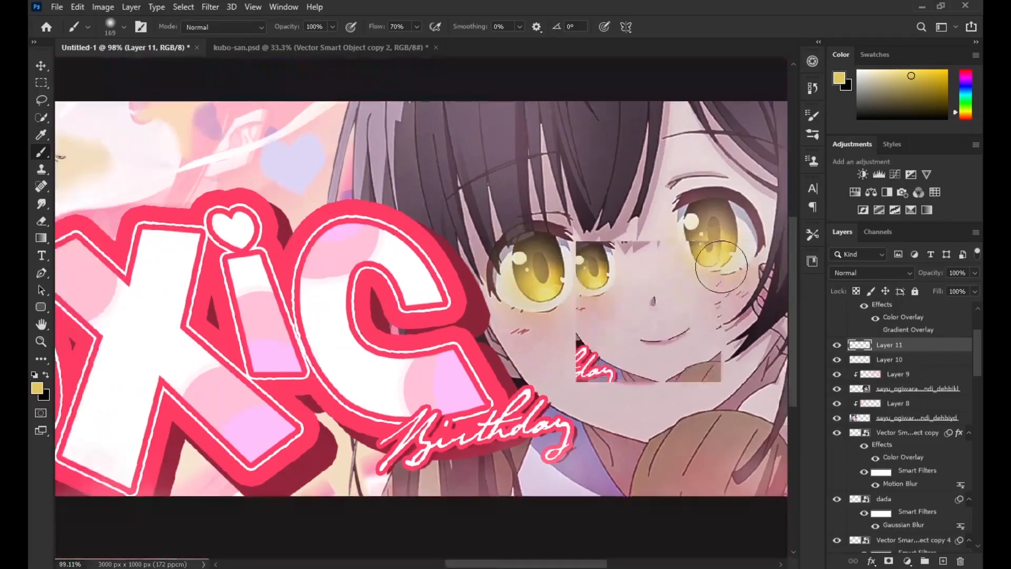
scroll(719, 264, "down", 9)
scroll(246, 237, "up", 6)
left_click(244, 238)
left_click(360, 231)
Set the yellow eye glow layer's blend mode to Screen and its opacity to 79%
left_click(871, 273)
left_click(861, 348)
left_click_drag(975, 273, 962, 284)
scroll(320, 257, "down", 10)
scroll(526, 277, "up", 2)
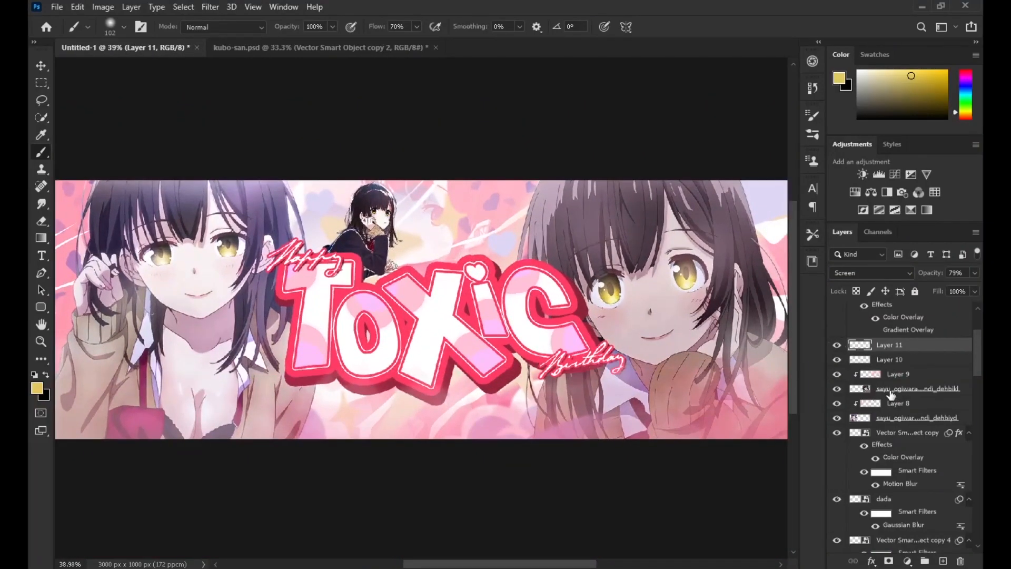
Add a new layer clipped to the small seated girl
scroll(897, 396, "up", 3)
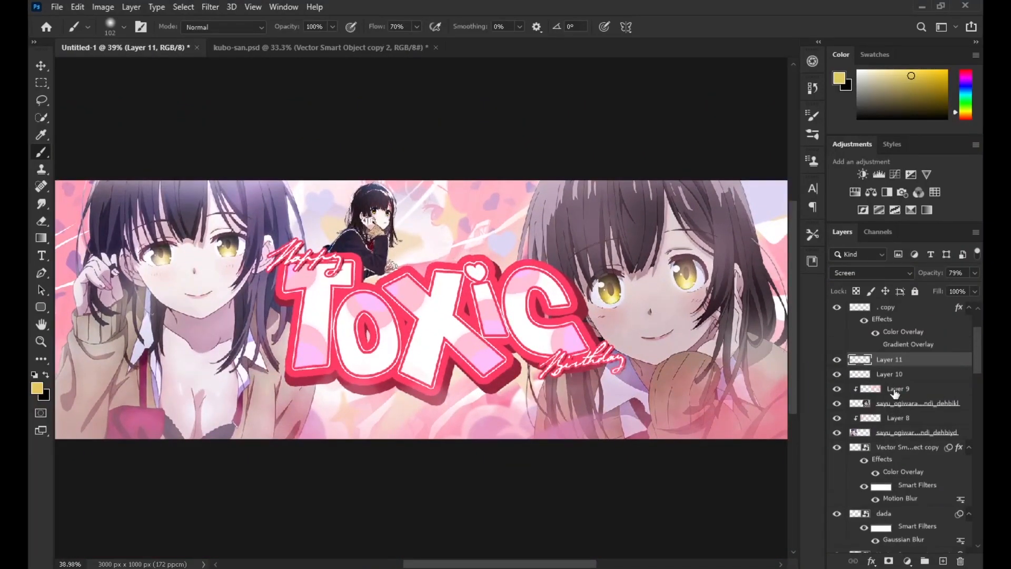
left_click(880, 324)
left_click(943, 561)
left_click(887, 323, "alt")
Paint light pink highlights along the seated girl's hair, arm and shoulder with a soft 102 px brush
scroll(406, 207, "up", 3)
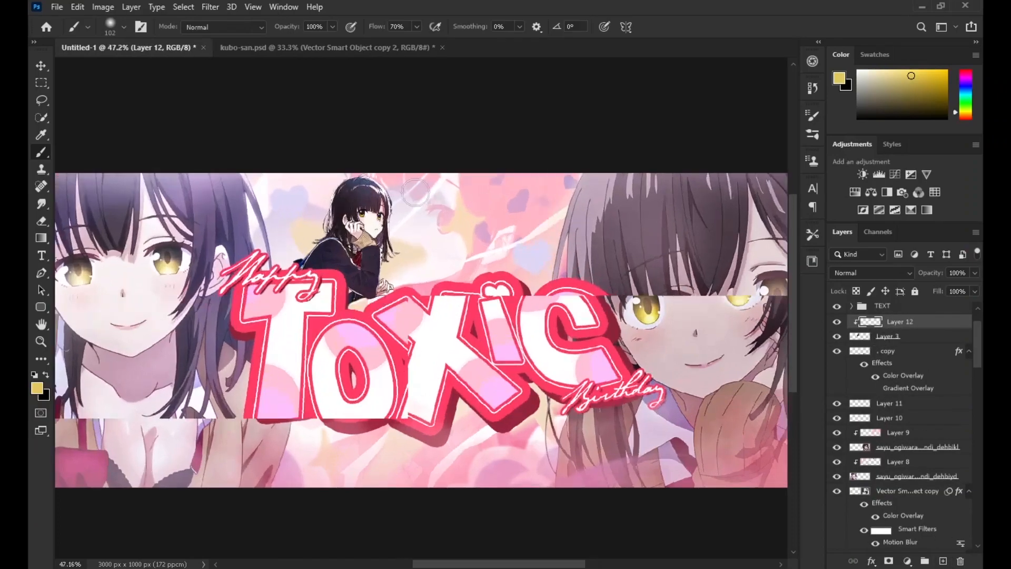
left_click(316, 315, "alt")
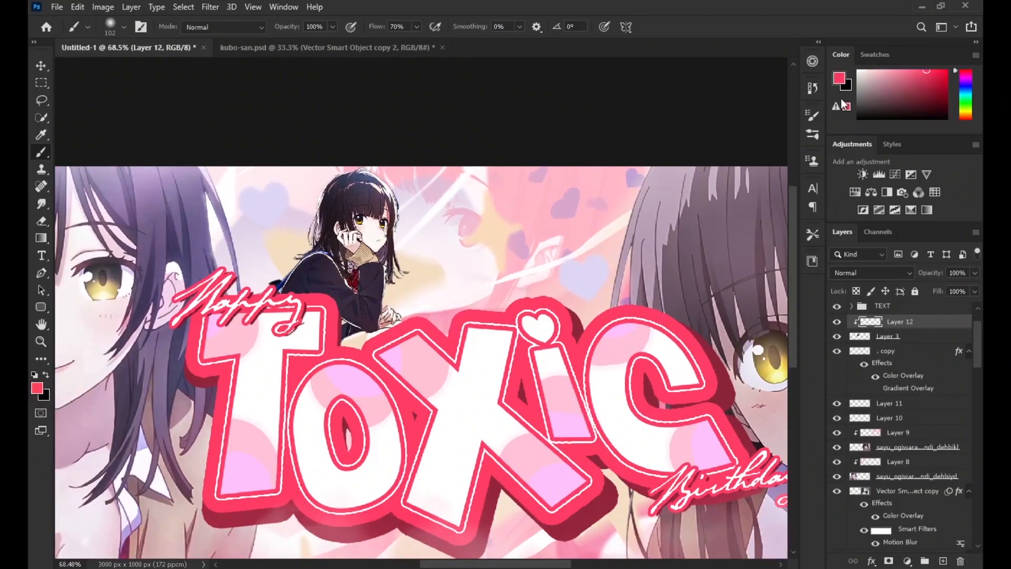
mouse_move(338, 171)
left_mouse_down()
mouse_move(397, 170)
mouse_move(423, 216)
mouse_move(426, 271)
mouse_move(405, 261)
mouse_move(392, 288)
mouse_move(395, 328)
left_mouse_up()
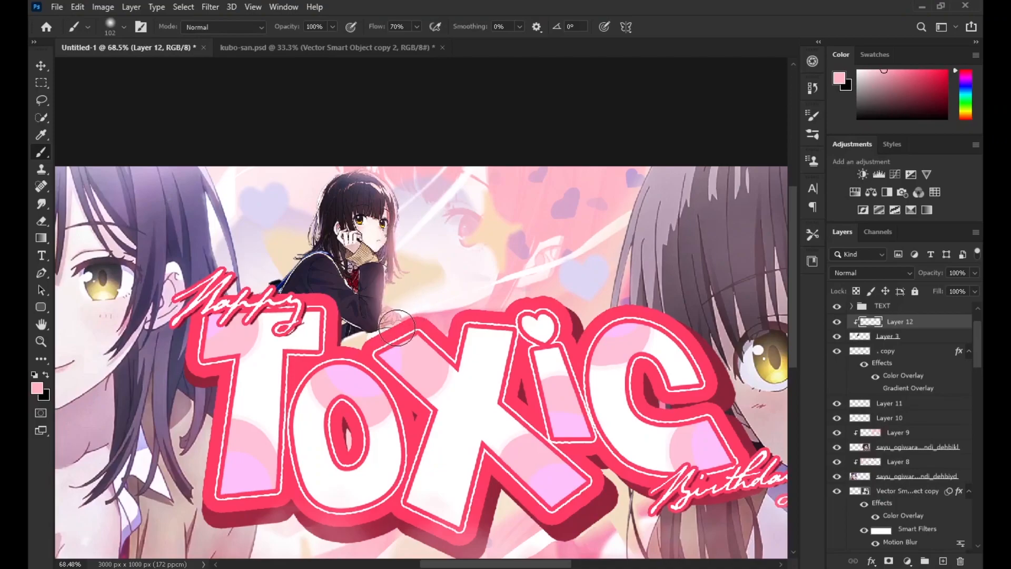
left_click_drag(314, 254, 283, 269)
Set the seated girl's highlight layer to Linear Dodge (Add) at 64% opacity
left_click(872, 272)
left_click(883, 373)
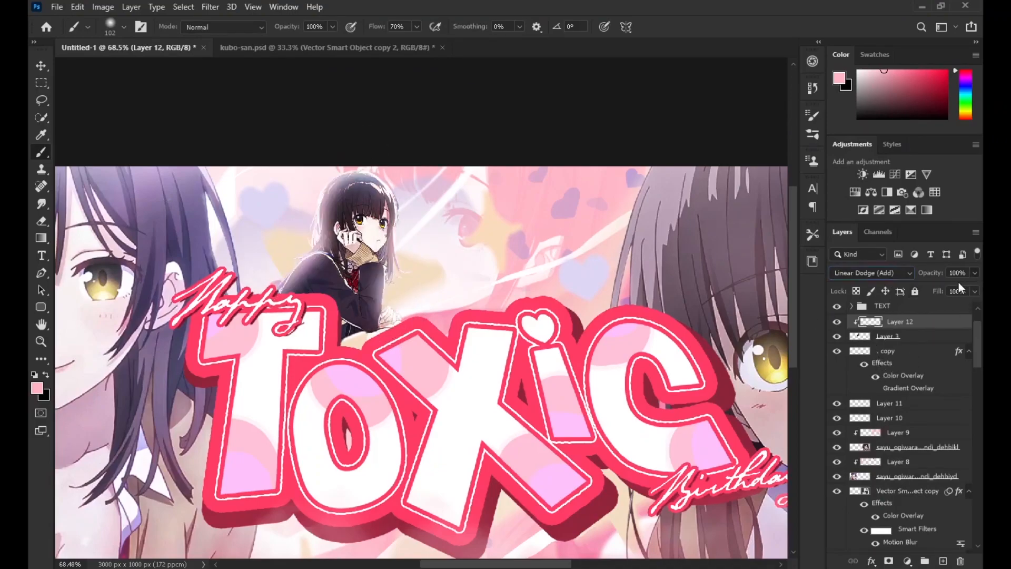
left_click_drag(933, 273, 914, 273)
Add a broader soft pink glow to the seated girl with a 231 px brush and check the whole banner
left_click_drag(340, 259, 351, 277)
right_click(352, 203, "alt")
left_click(363, 193)
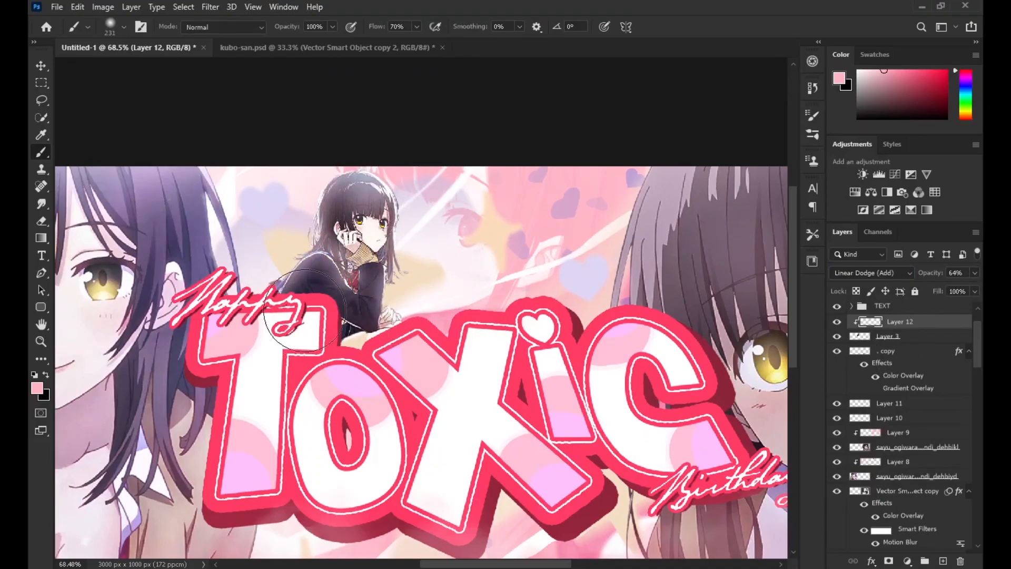
scroll(421, 316, "down", 8)
scroll(500, 311, "up", 1)
scroll(500, 311, "down", 2)
scroll(490, 321, "up", 1)
Select all the banner's layers and stamp them into a new merged layer at the top of the stack
scroll(895, 314, "up", 2)
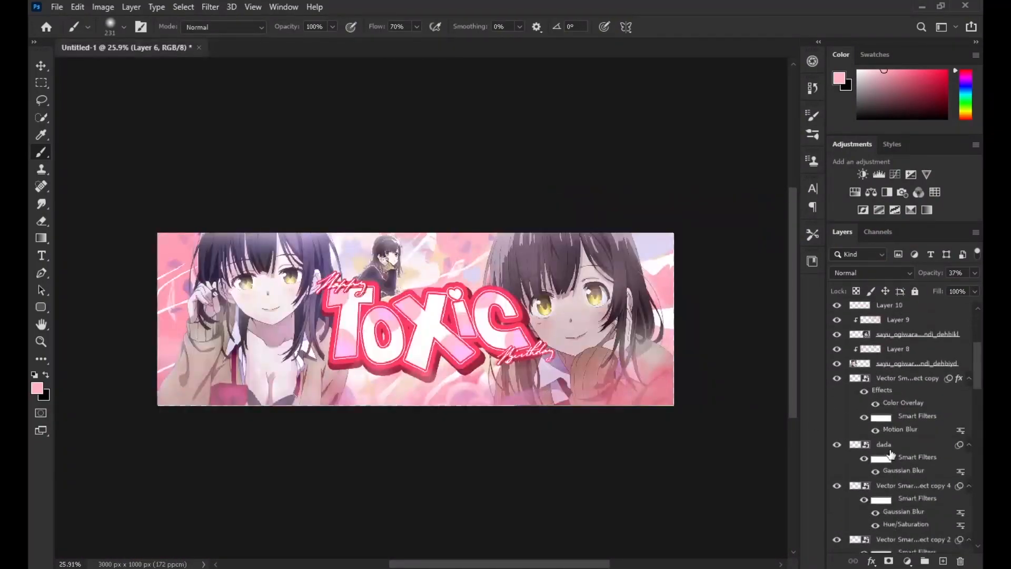
scroll(895, 474, "down", 5)
left_click(901, 546, "shift")
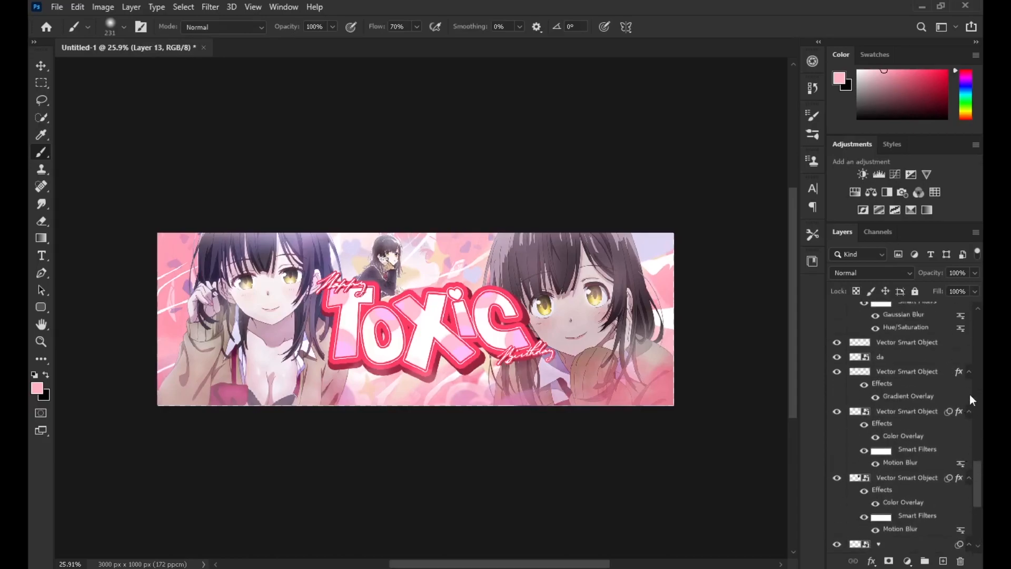
scroll(424, 313, "up", 4)
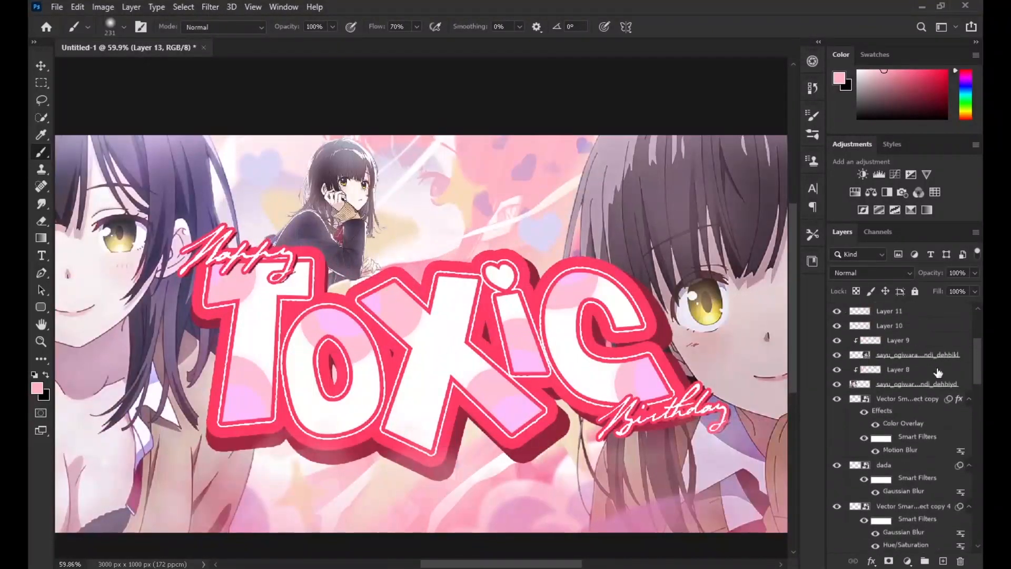
scroll(261, 239, "down", 3)
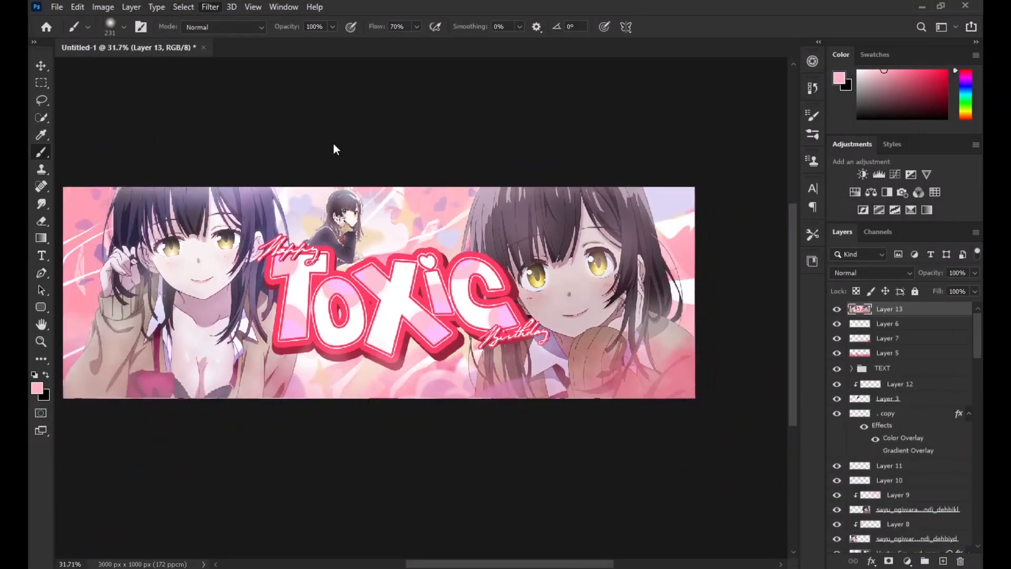